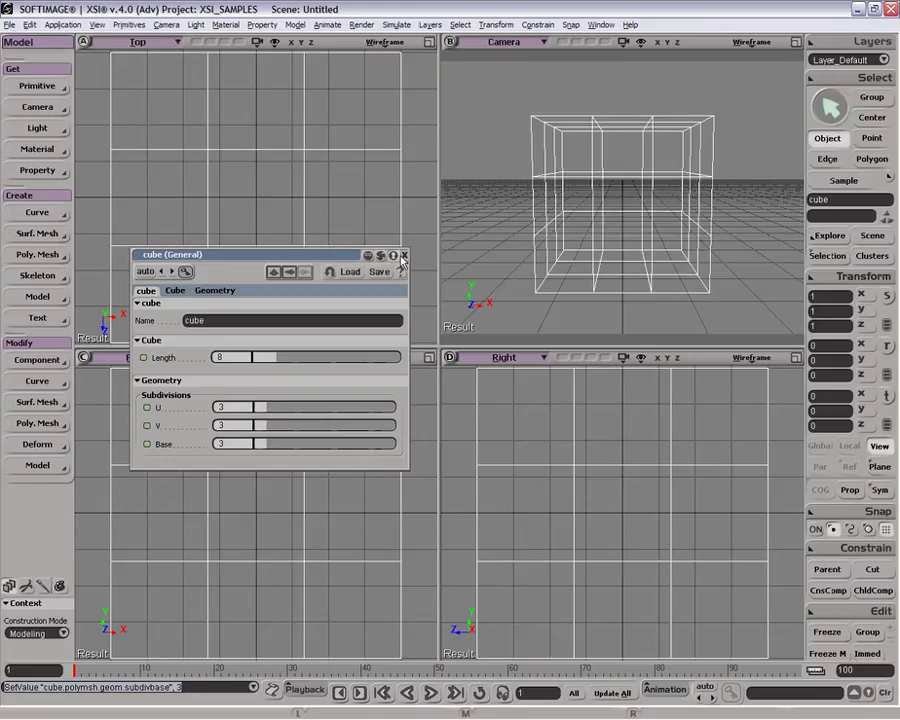
Display the cube as Shaded from an angled Camera view and maximize that view
{"action": "left_click_drag", "start_coordinate": [671, 184], "coordinate": [629, 259]}
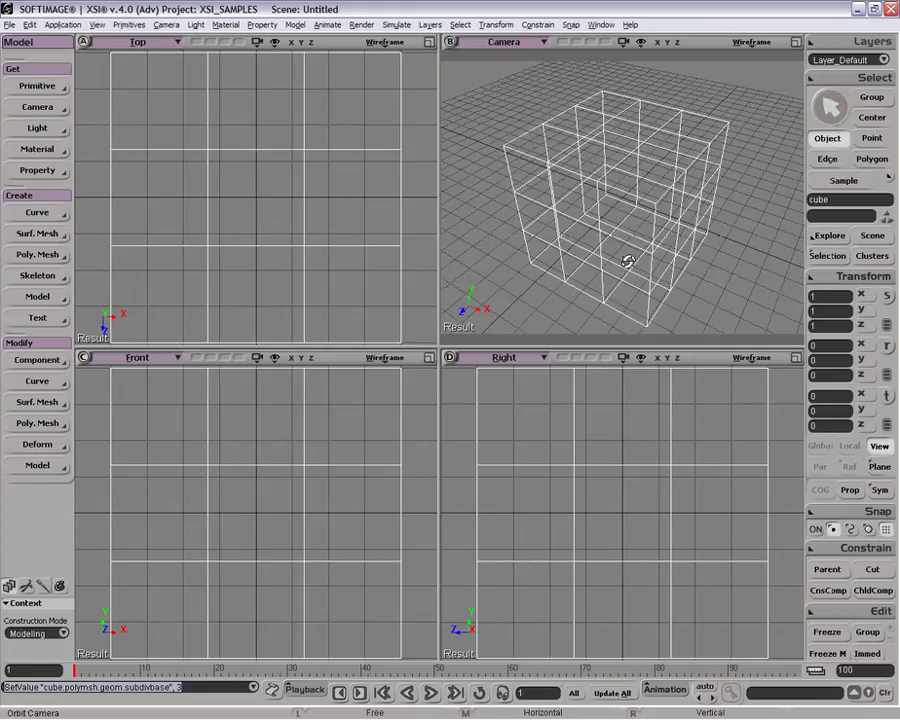
{"action": "left_click", "coordinate": [755, 42]}
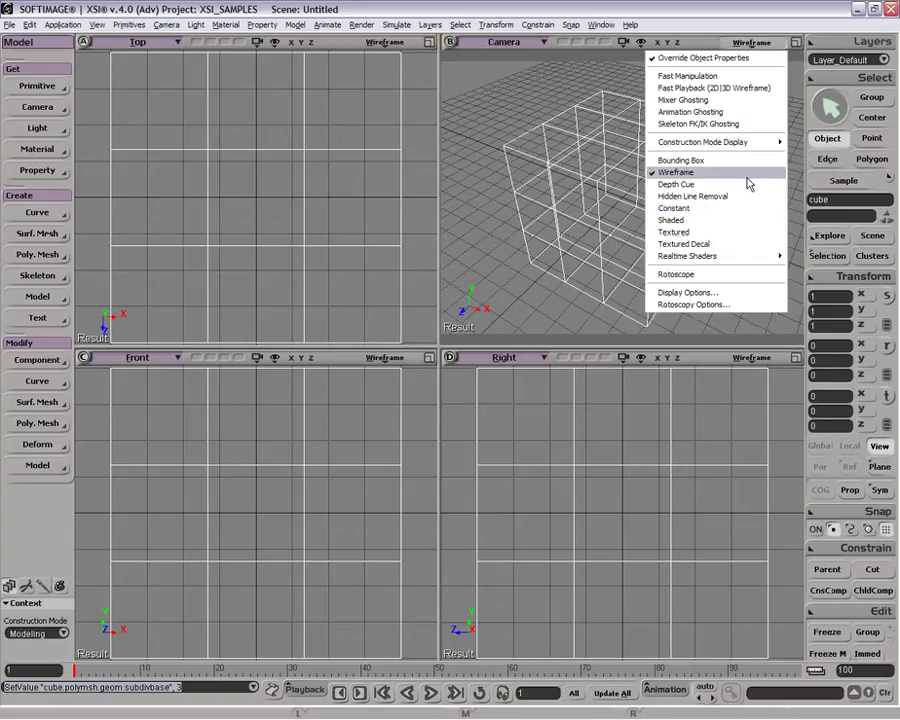
{"action": "left_click", "coordinate": [695, 222]}
{"action": "left_click", "coordinate": [795, 43]}
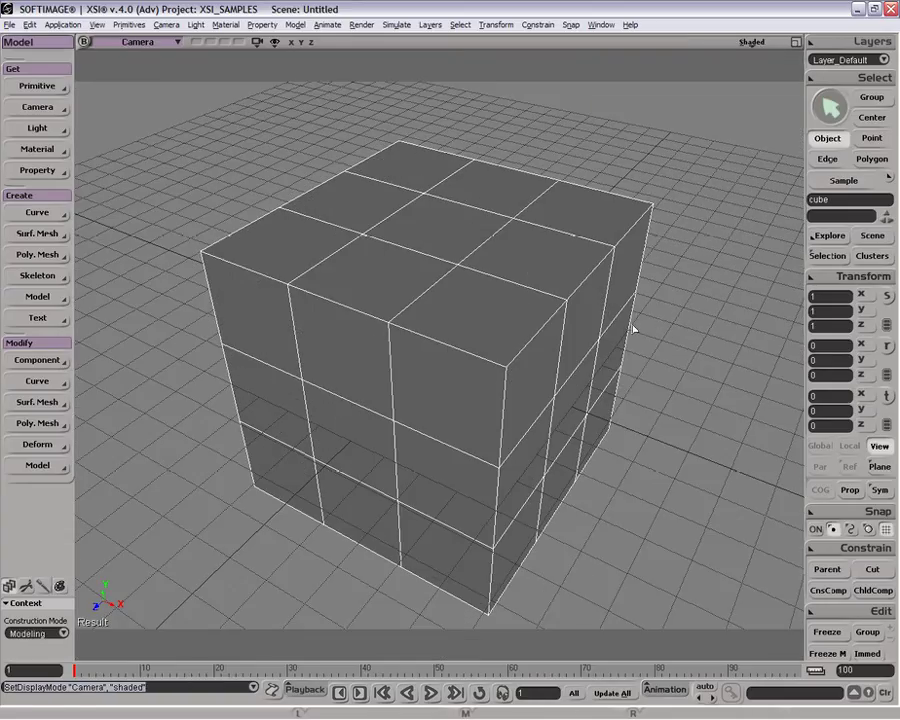
Set the cube's subdivisions to U 3, V 2 and Base 3
{"action": "key", "text": "o"}
{"action": "left_click_drag", "start_coordinate": [622, 392], "coordinate": [581, 342]}
{"action": "key", "text": "Escape"}
{"action": "key", "text": "Return"}
{"action": "left_click_drag", "start_coordinate": [264, 425], "coordinate": [267, 414]}
{"action": "left_click", "coordinate": [263, 414]}
{"action": "left_click", "coordinate": [267, 450]}
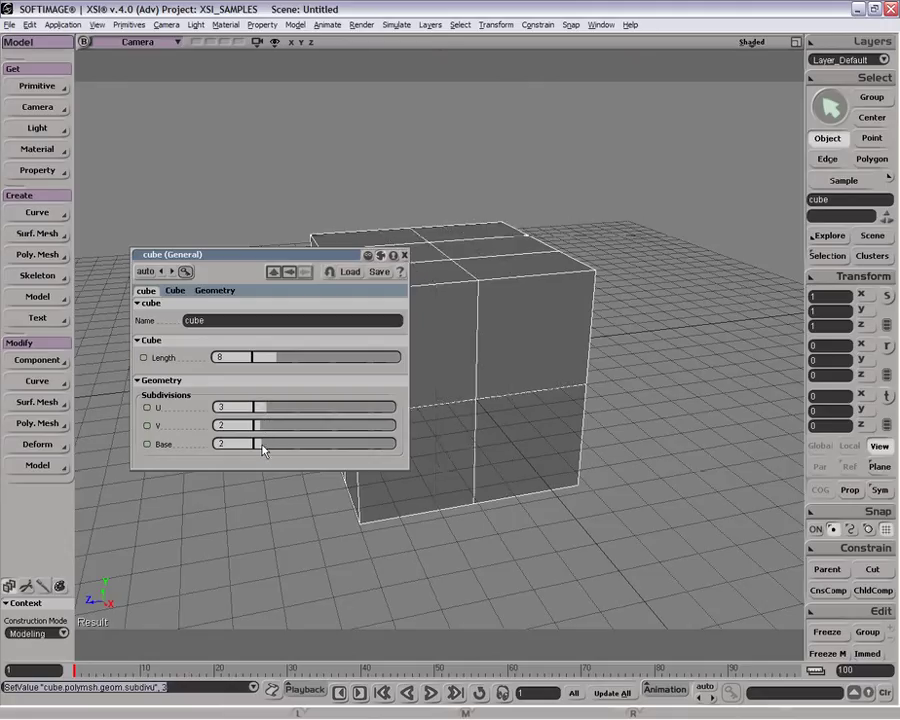
{"action": "left_click", "coordinate": [403, 255]}
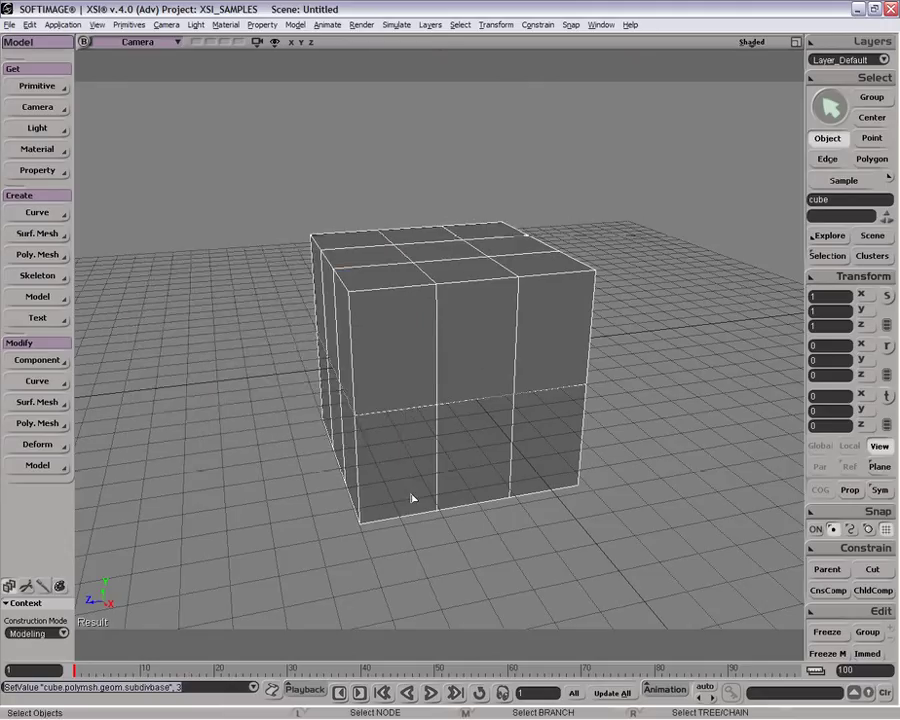
{"action": "mouse_move", "coordinate": [443, 423]}
{"action": "middle_mouse_down"}
{"action": "mouse_move", "coordinate": [444, 492]}
{"action": "mouse_move", "coordinate": [460, 426]}
{"action": "middle_mouse_up"}
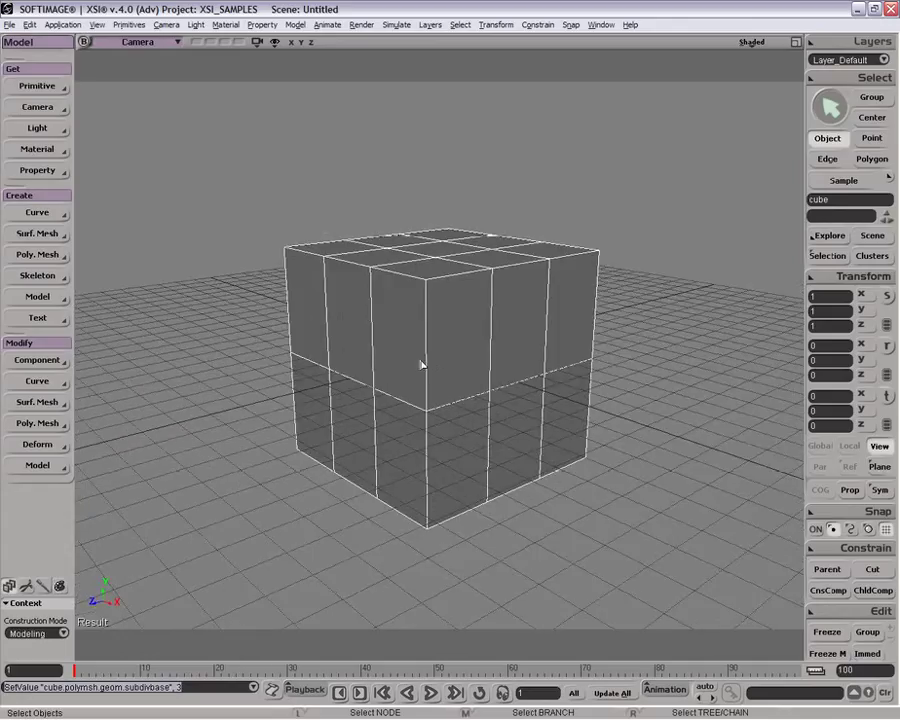
Select the two centre polygons on the cube's front face and pull them outward to Z about 10.98
{"action": "key", "text": "u"}
{"action": "left_click_drag", "start_coordinate": [351, 342], "coordinate": [347, 432]}
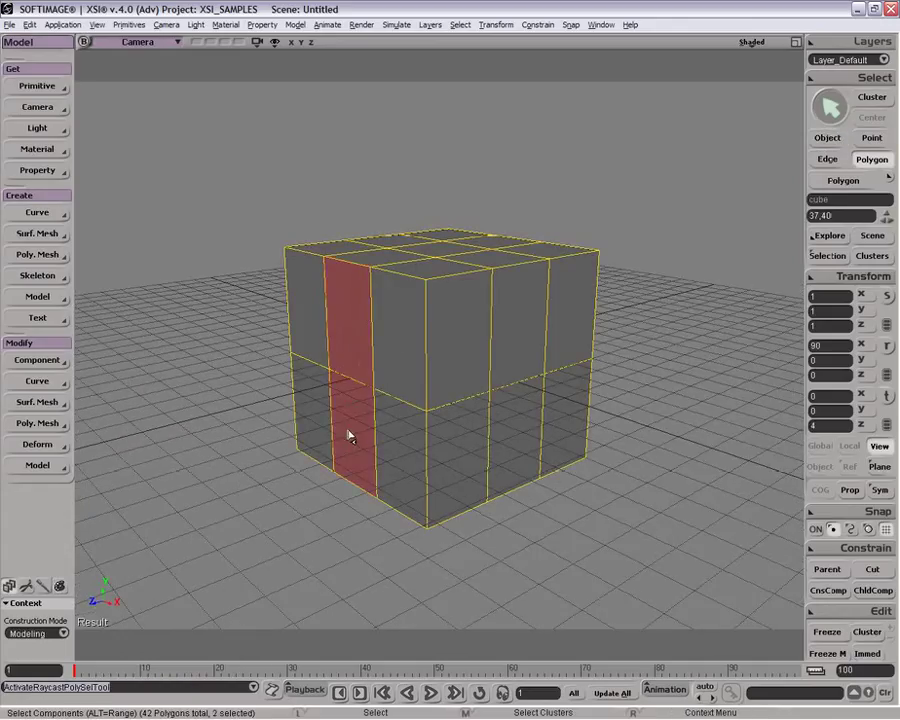
{"action": "key", "text": "v"}
{"action": "left_click_drag", "start_coordinate": [227, 416], "coordinate": [89, 452]}
{"action": "left_click_drag", "start_coordinate": [357, 446], "coordinate": [378, 321]}
Scale the extended nose's end face smaller and lower it to Y about -1.01
{"action": "key", "text": "x"}
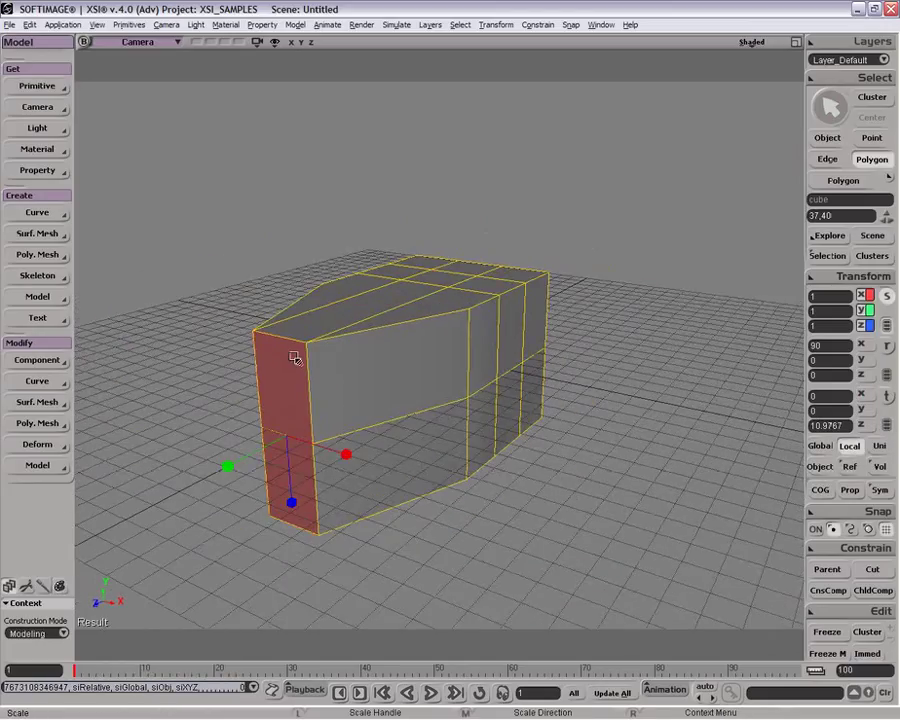
{"action": "left_click_drag", "start_coordinate": [291, 502], "coordinate": [305, 456]}
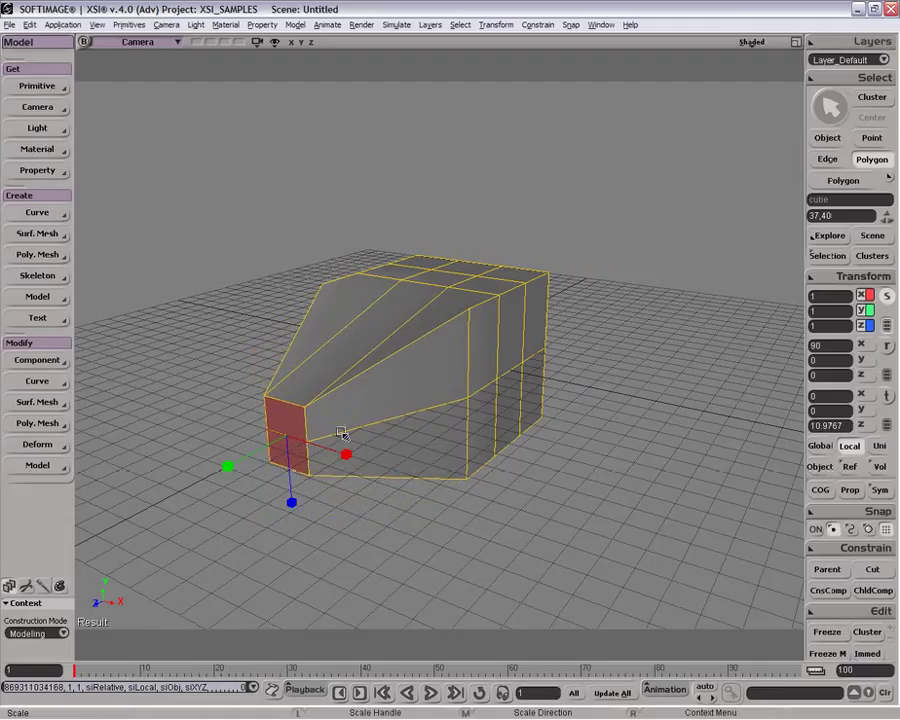
{"action": "key", "text": "o"}
{"action": "mouse_move", "coordinate": [397, 447]}
{"action": "left_mouse_down"}
{"action": "mouse_move", "coordinate": [386, 418]}
{"action": "mouse_move", "coordinate": [398, 422]}
{"action": "mouse_move", "coordinate": [390, 424]}
{"action": "left_mouse_up"}
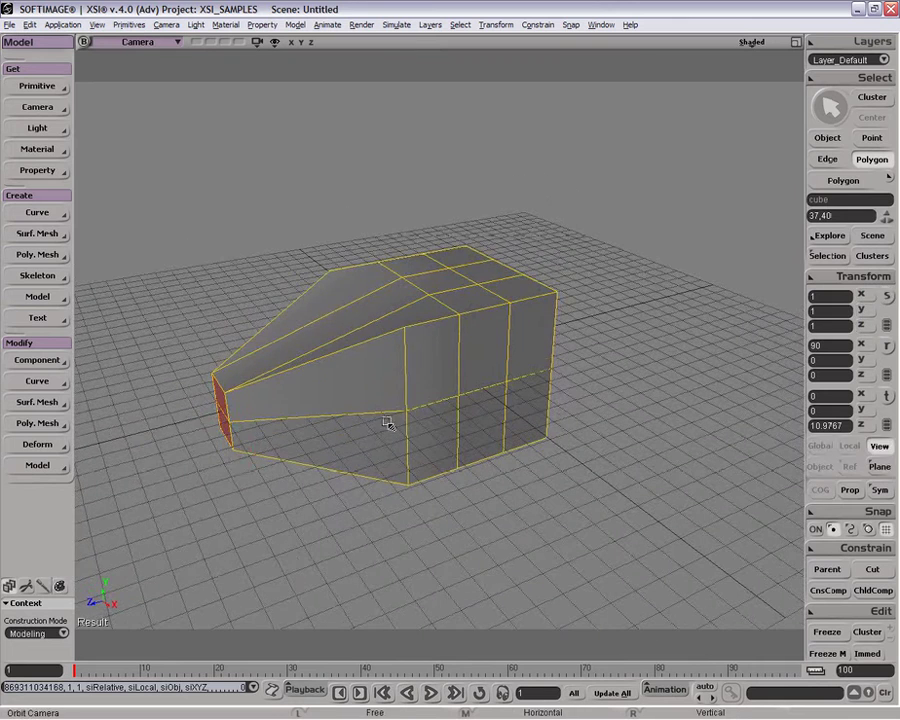
{"action": "key", "text": "v"}
{"action": "left_click_drag", "start_coordinate": [215, 358], "coordinate": [213, 374]}
Restore the four-view layout and frame the whole mesh in the orthographic views
{"action": "left_click", "coordinate": [795, 42]}
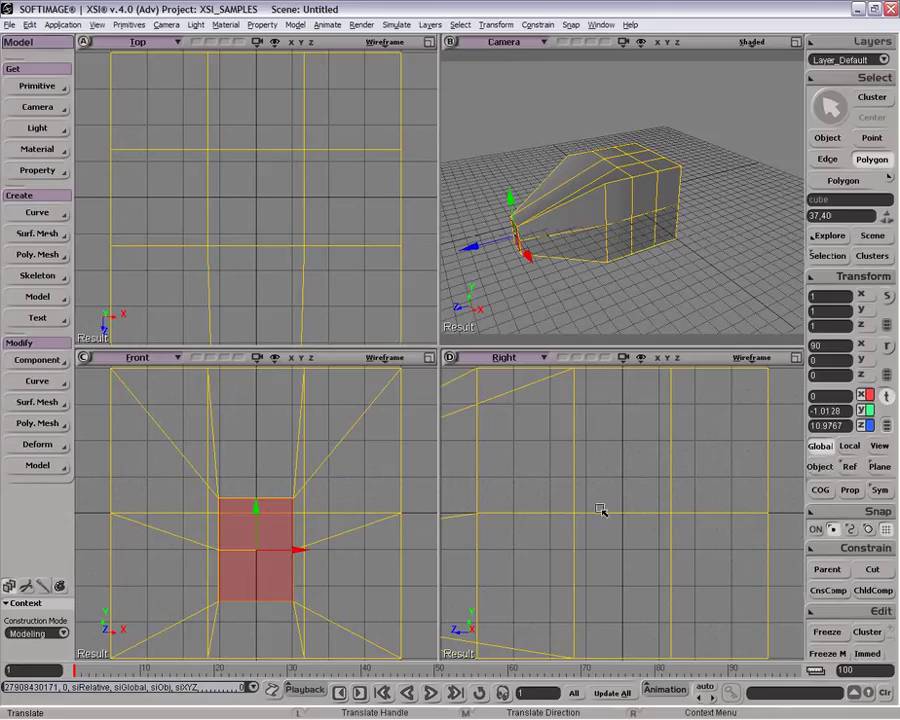
{"action": "key", "text": "a"}
{"action": "key", "text": "a"}
{"action": "key", "text": "a"}
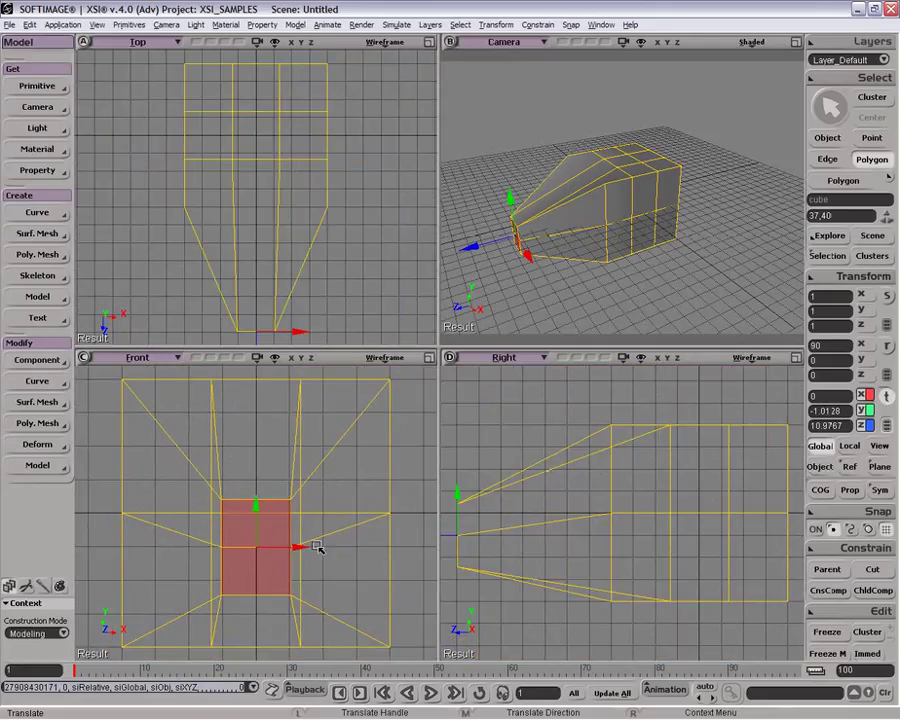
Select the body's two upper front corner points and lower them to Y about 0.41
{"action": "key", "text": "t"}
{"action": "left_click_drag", "start_coordinate": [631, 414], "coordinate": [600, 437]}
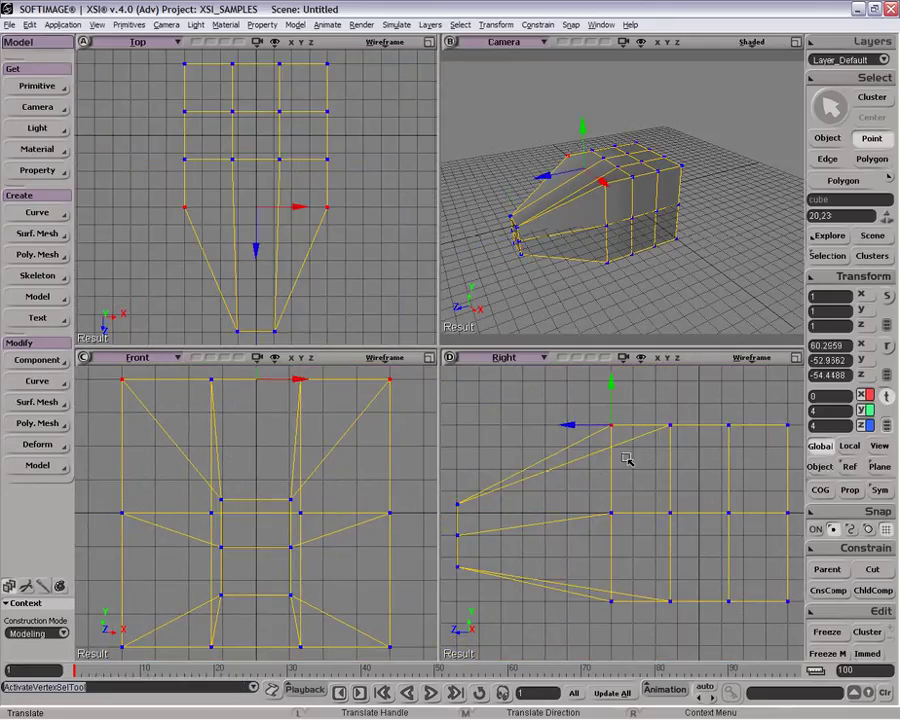
{"action": "key", "text": "f"}
{"action": "key", "text": "t"}
{"action": "left_click", "coordinate": [593, 390]}
{"action": "key", "text": "p"}
{"action": "mouse_move", "coordinate": [624, 483]}
{"action": "left_mouse_down"}
{"action": "mouse_move", "coordinate": [609, 424]}
{"action": "mouse_move", "coordinate": [600, 480]}
{"action": "mouse_move", "coordinate": [634, 477]}
{"action": "left_mouse_up"}
{"action": "key", "text": "z"}
{"action": "left_click_drag", "start_coordinate": [575, 412], "coordinate": [630, 450]}
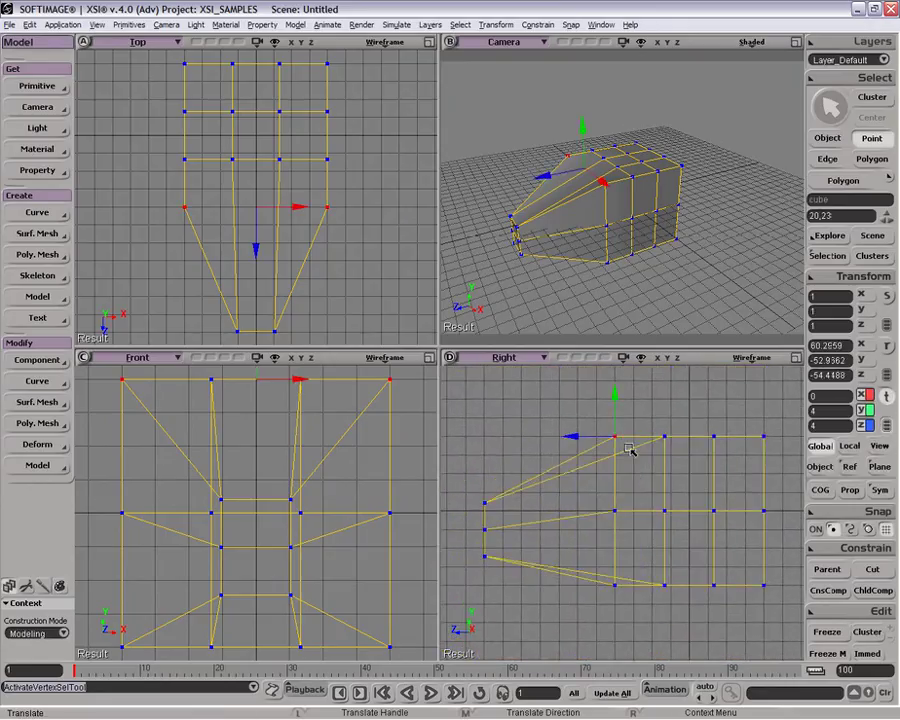
{"action": "left_click_drag", "start_coordinate": [616, 408], "coordinate": [620, 476]}
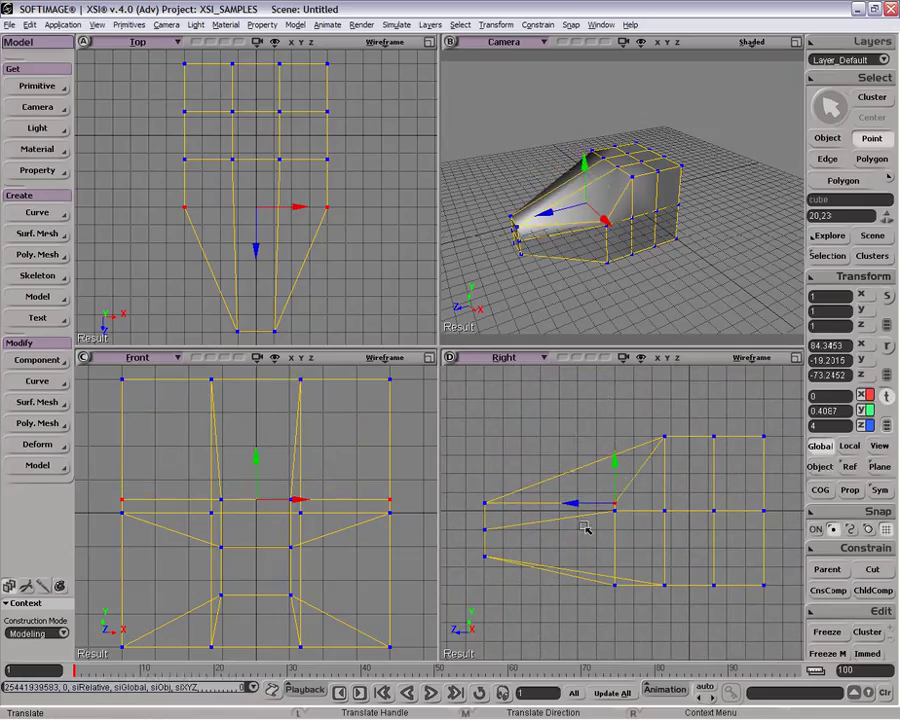
Select the upper and middle points of the nose and front corners, and lower them together toward the base
{"action": "key", "text": "t"}
{"action": "left_click", "coordinate": [622, 519]}
{"action": "key", "text": "t"}
{"action": "key", "text": "t"}
{"action": "left_click_drag", "start_coordinate": [463, 474], "coordinate": [637, 518]}
{"action": "key", "text": "v"}
{"action": "left_click_drag", "start_coordinate": [561, 476], "coordinate": [562, 500]}
{"action": "key", "text": "space"}
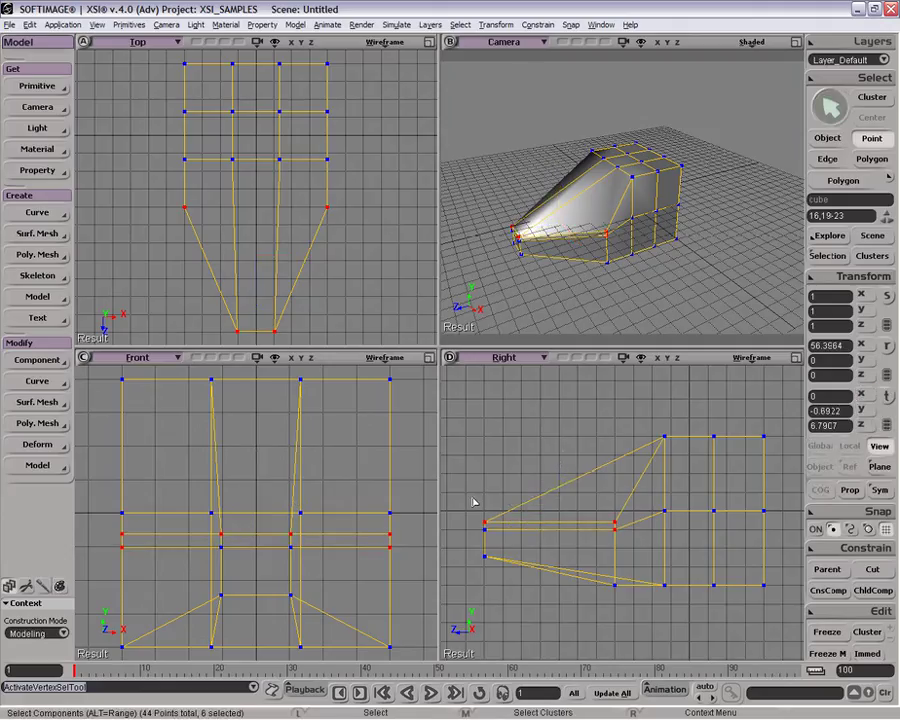
{"action": "left_click_drag", "start_coordinate": [466, 490], "coordinate": [650, 542], "text": "shift"}
{"action": "key", "text": "v"}
{"action": "left_click_drag", "start_coordinate": [530, 490], "coordinate": [532, 499]}
{"action": "key", "text": "space"}
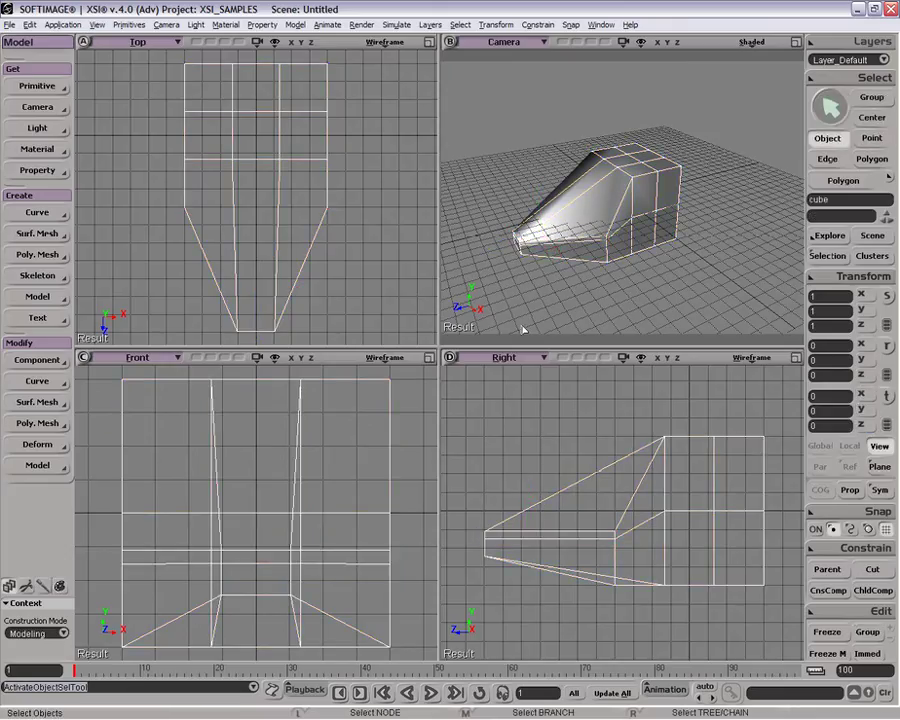
Add an edge joining the midpoints of the two centre edges on the sloping top of the nose
{"action": "key", "text": "t"}
{"action": "left_click_drag", "start_coordinate": [594, 499], "coordinate": [628, 544]}
{"action": "key", "text": "t"}
{"action": "key", "text": "o"}
{"action": "left_click_drag", "start_coordinate": [669, 218], "coordinate": [626, 194]}
{"action": "key", "text": "t"}
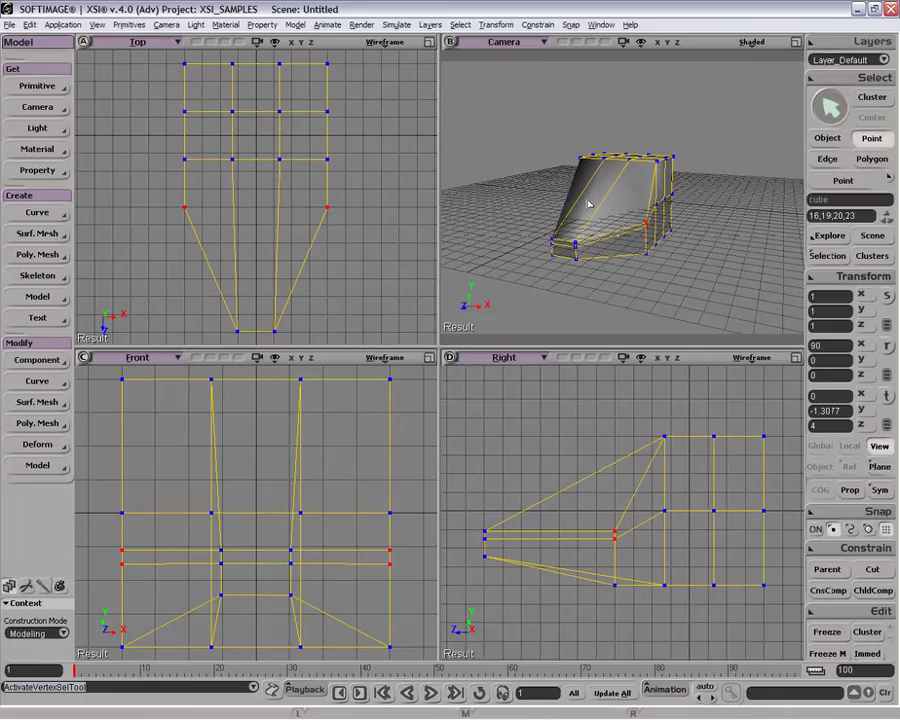
{"action": "middle_click_drag", "start_coordinate": [616, 185], "coordinate": [628, 249]}
{"action": "key", "text": "backslash"}
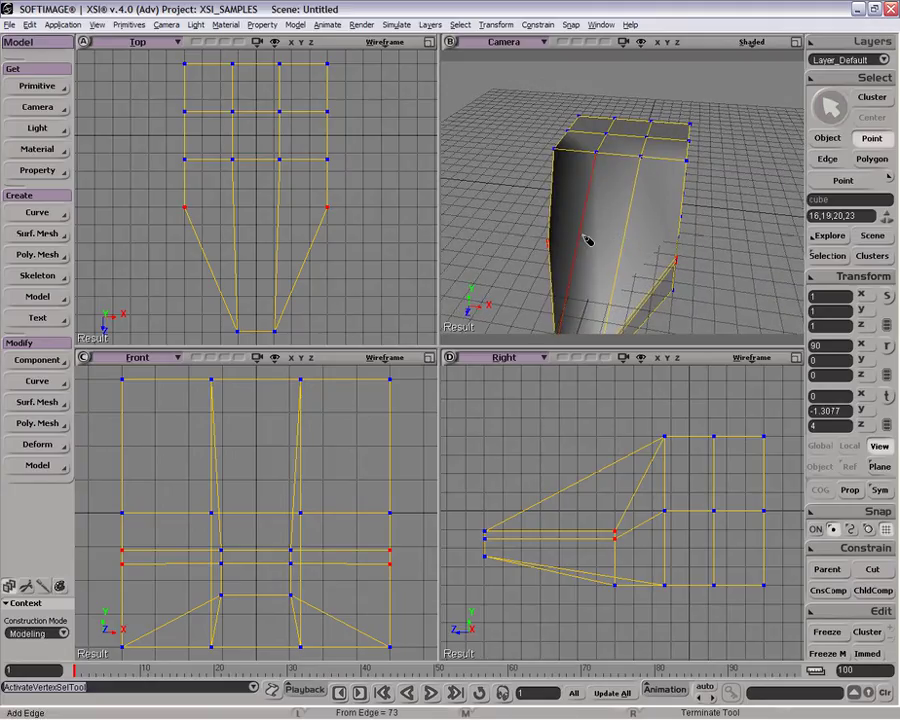
{"action": "left_click", "coordinate": [578, 254]}
{"action": "left_click", "coordinate": [598, 260]}
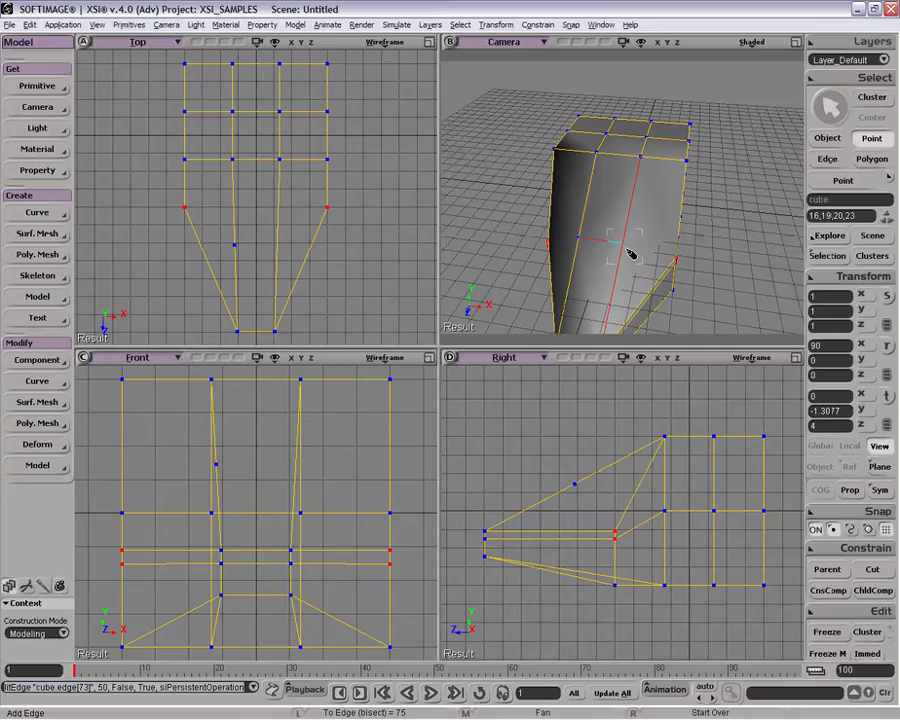
{"action": "left_click", "coordinate": [627, 249]}
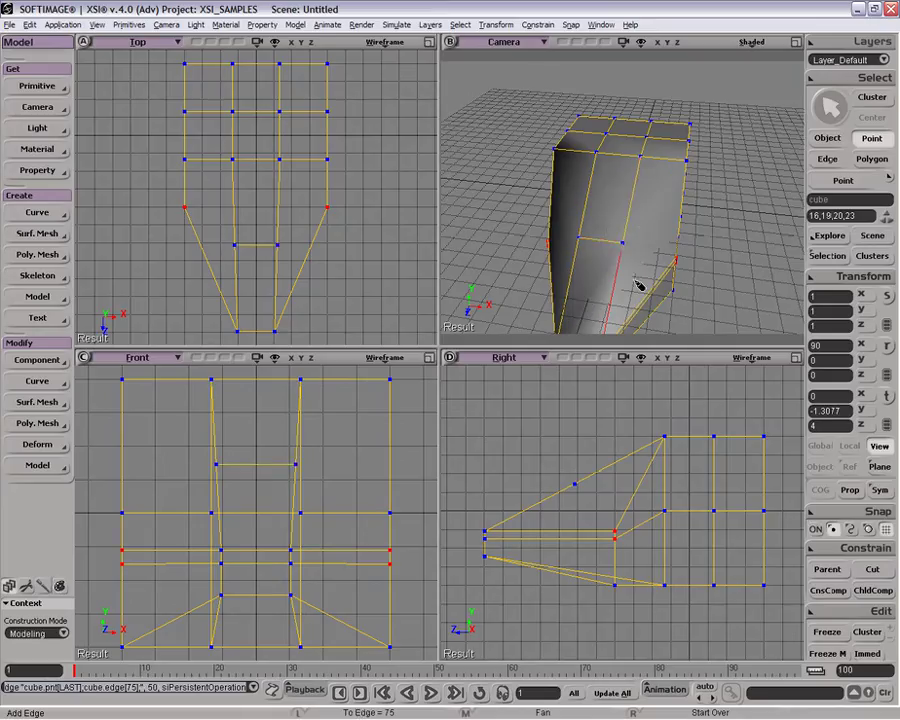
Connect one end of the new slope edge to the front corner point on its positive X side
{"action": "key", "text": "o"}
{"action": "left_click_drag", "start_coordinate": [727, 291], "coordinate": [701, 276]}
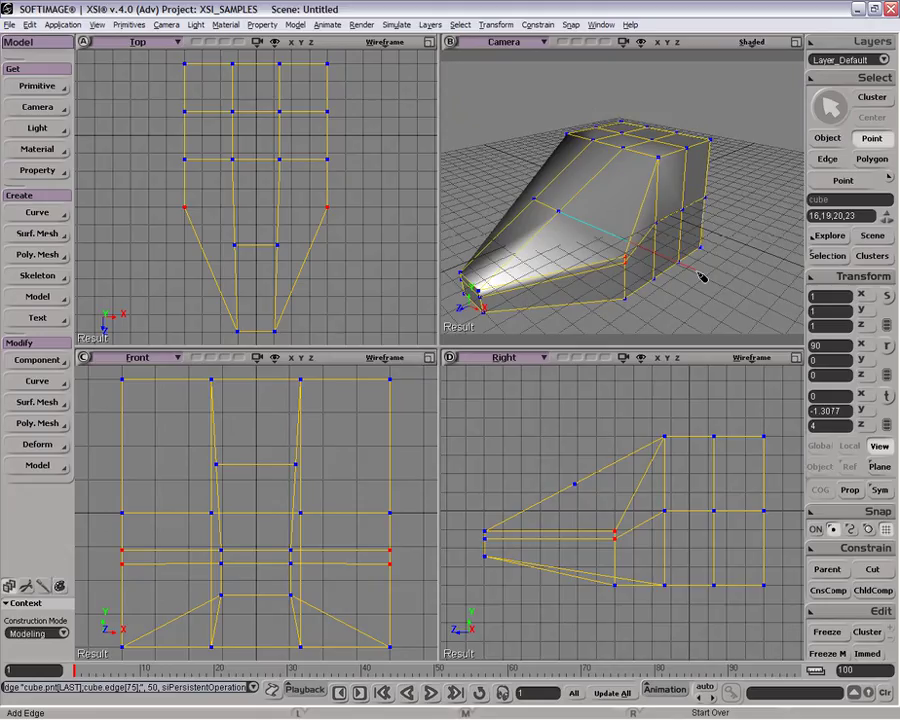
{"action": "left_click", "coordinate": [631, 262]}
{"action": "middle_click_drag", "start_coordinate": [724, 282], "coordinate": [765, 218]}
{"action": "right_click", "coordinate": [760, 212]}
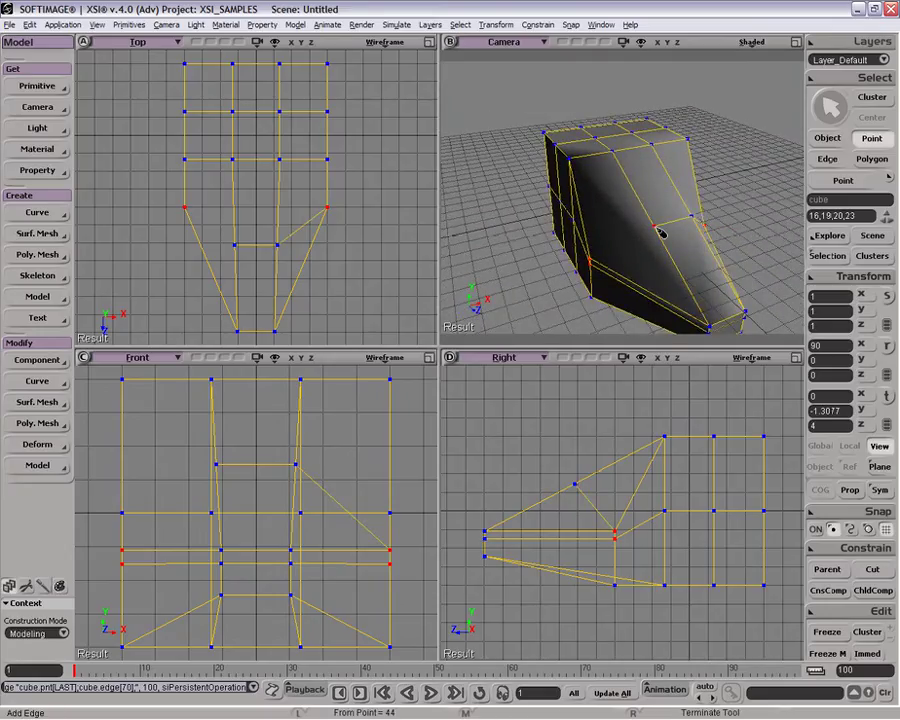
{"action": "left_click", "coordinate": [658, 230]}
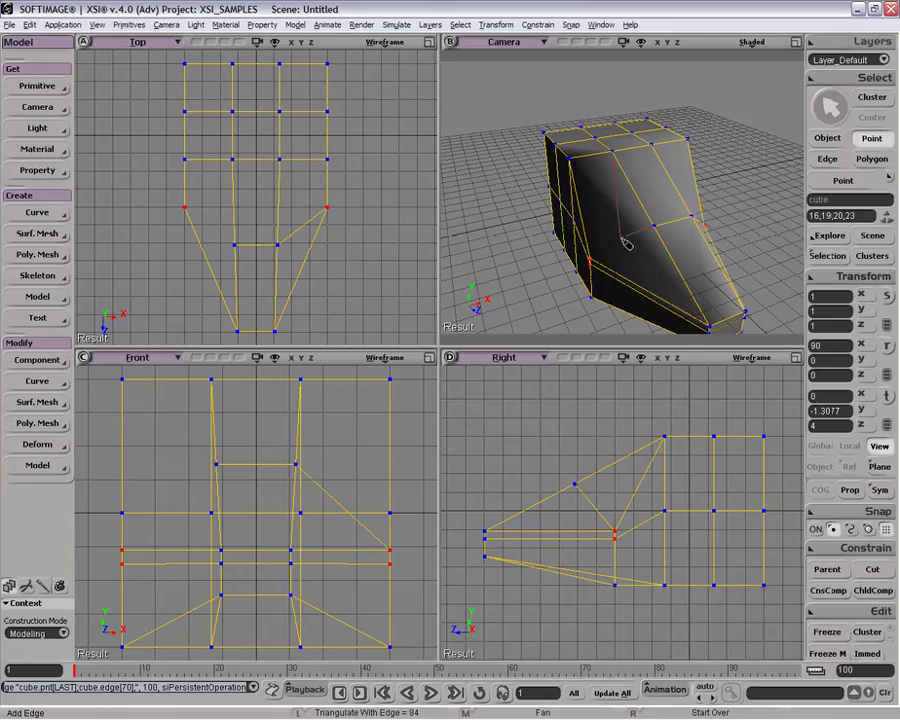
{"action": "left_click", "coordinate": [620, 243]}
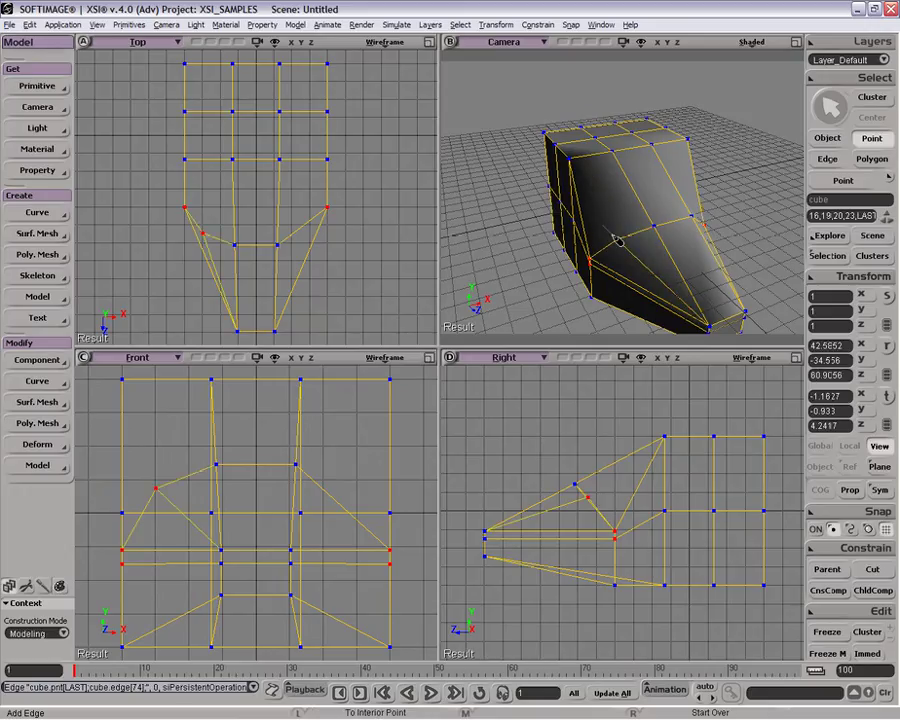
{"action": "key", "text": "ctrl+z"}
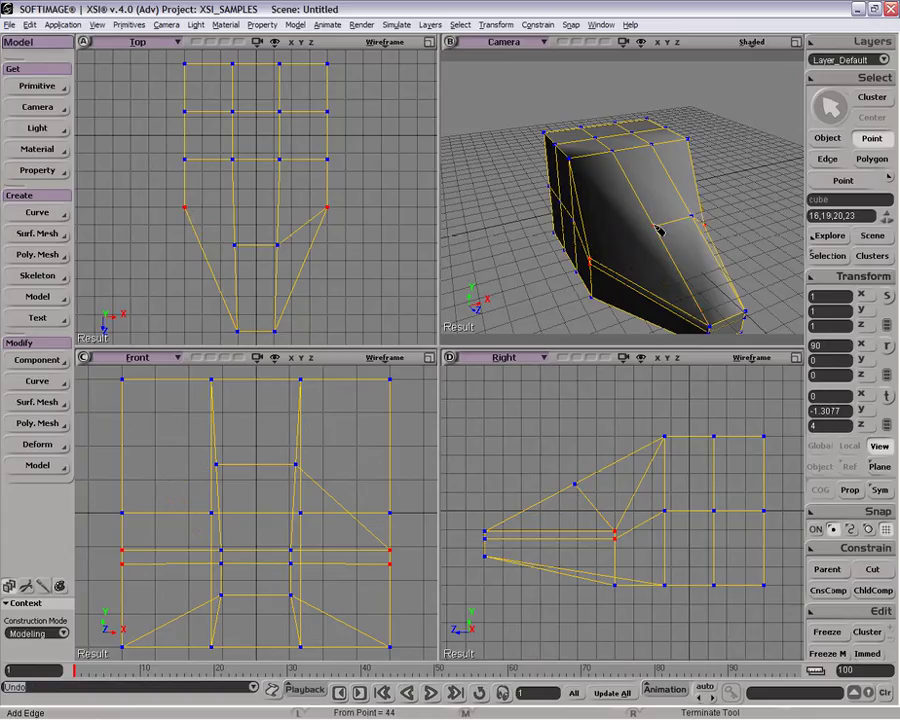
Connect the slope edge's other end to the front corner point on the negative X side
{"action": "left_click", "coordinate": [598, 266]}
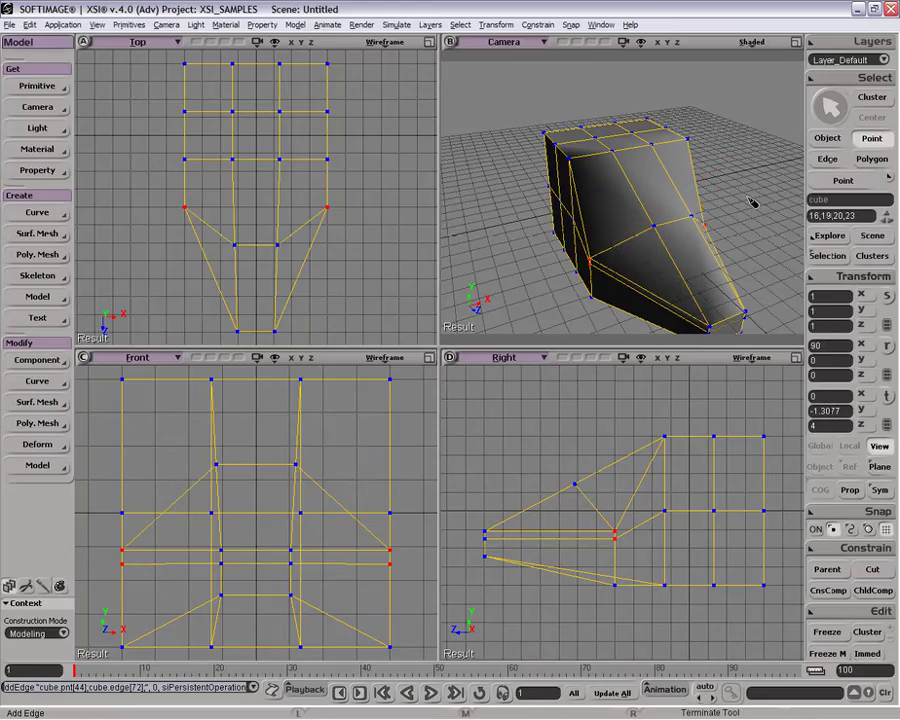
{"action": "key", "text": "o"}
{"action": "left_click_drag", "start_coordinate": [740, 238], "coordinate": [707, 117]}
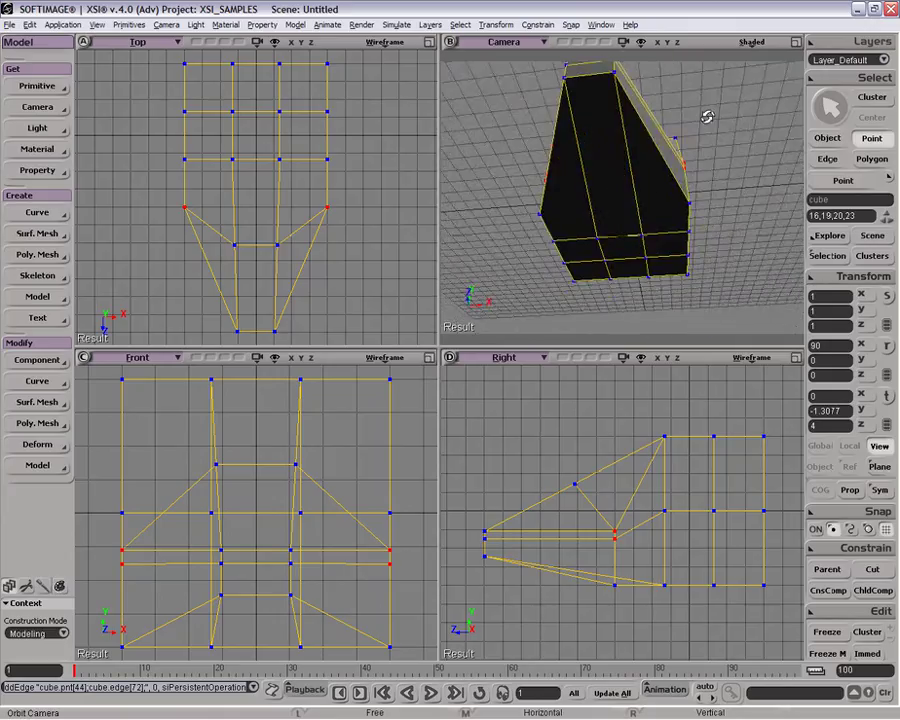
{"action": "right_click", "coordinate": [658, 187]}
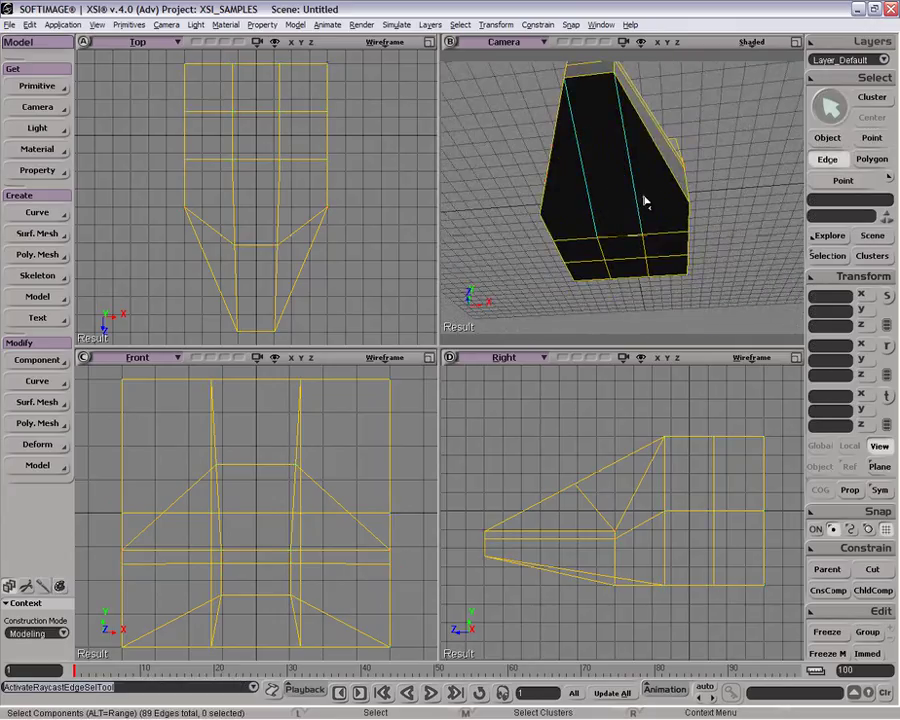
Subdivide the nose's two lengthwise underside edges in 2 with Connect, and join the crossing edge's ends to the outer corner points
{"action": "left_click_drag", "start_coordinate": [645, 201], "coordinate": [651, 202]}
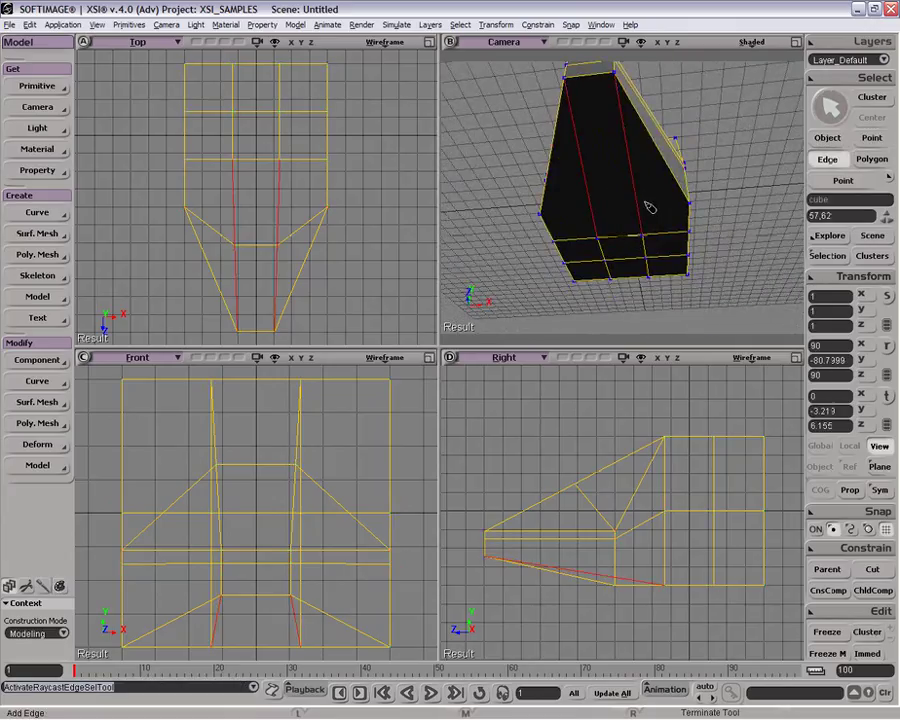
{"action": "key", "text": "period"}
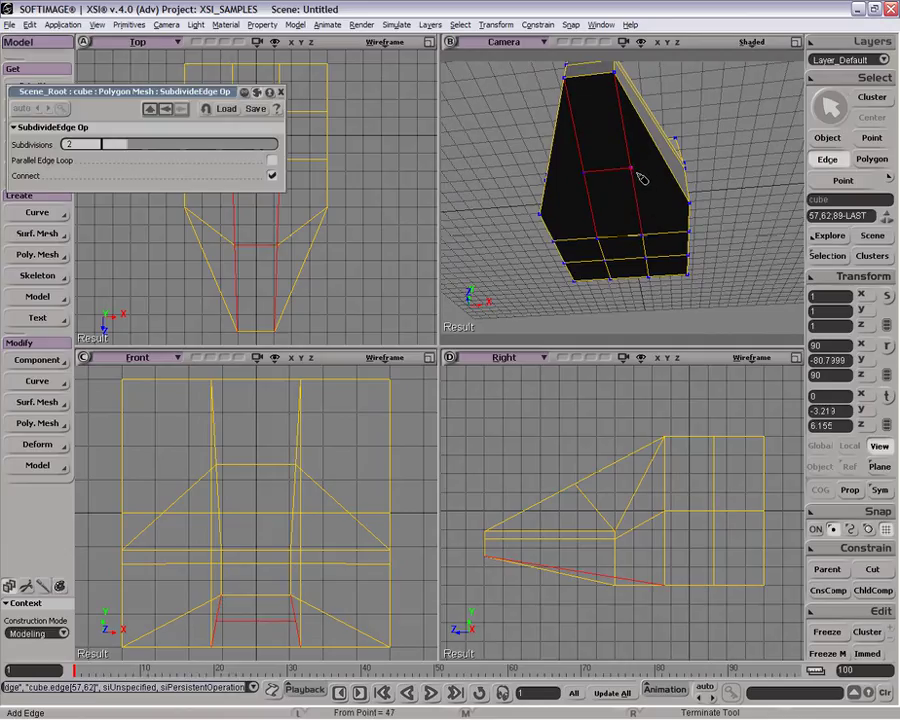
{"action": "left_click", "coordinate": [697, 206]}
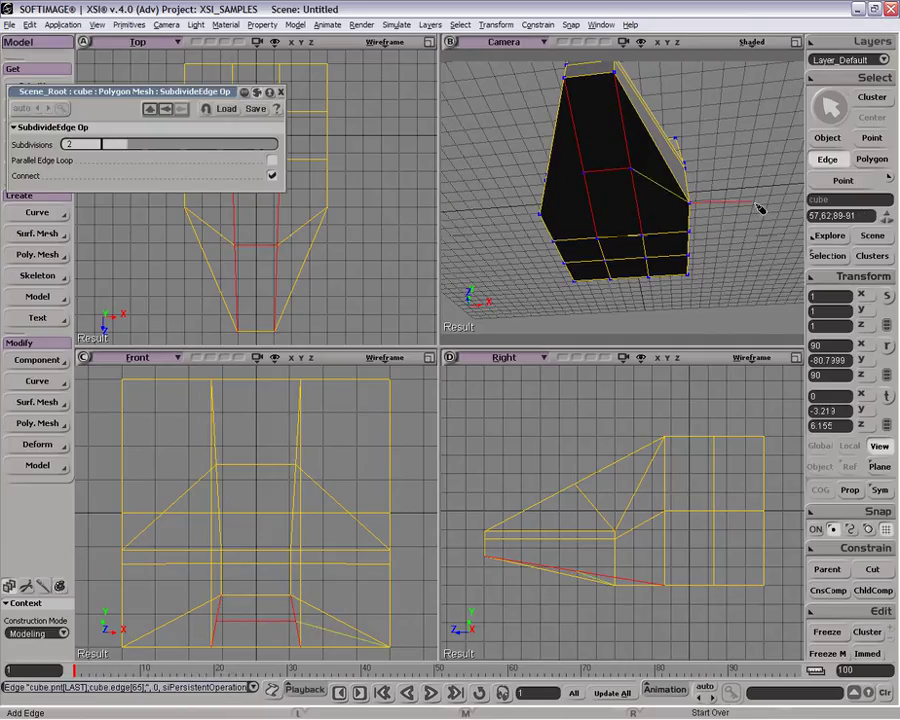
{"action": "left_click", "coordinate": [544, 210]}
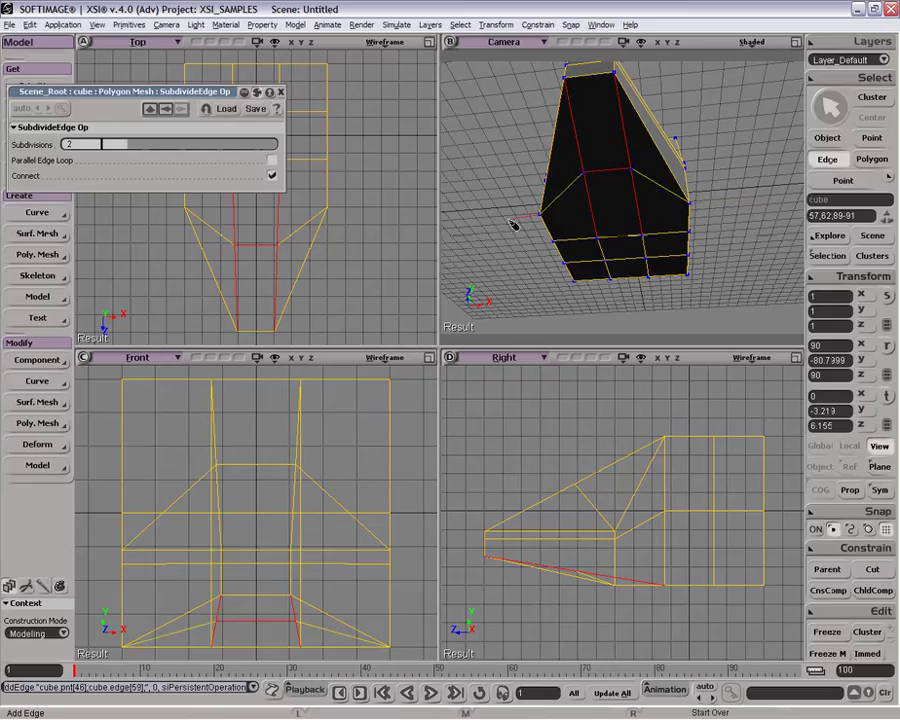
Move the nose's underside crossing edge down and back to about Y -3.99, Z 4.03, level with the body's bottom
{"action": "key", "text": "e"}
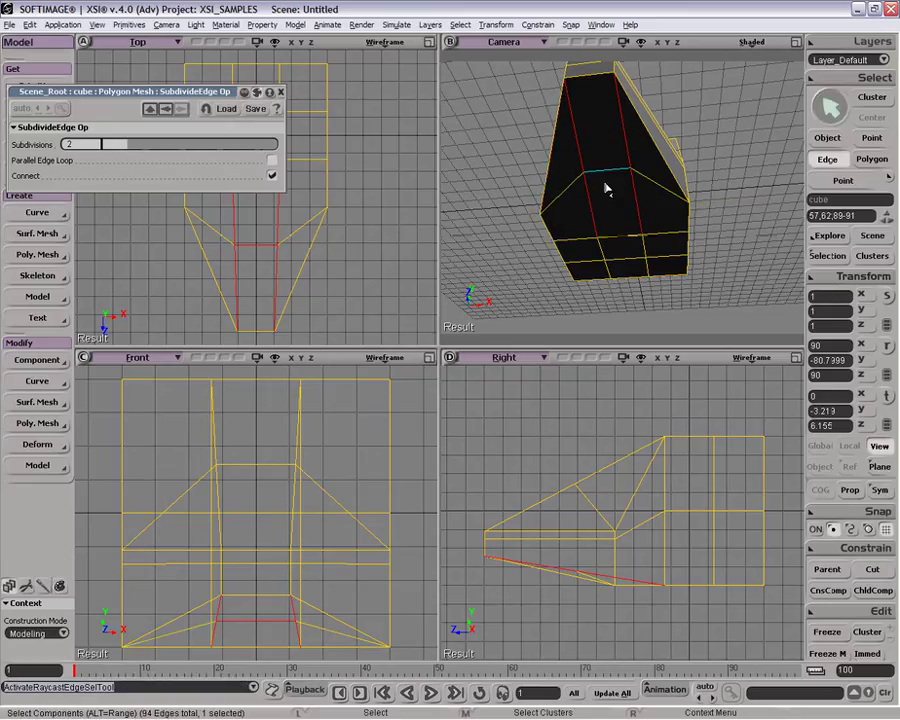
{"action": "left_click", "coordinate": [606, 182]}
{"action": "left_click_drag", "start_coordinate": [651, 161], "coordinate": [596, 174]}
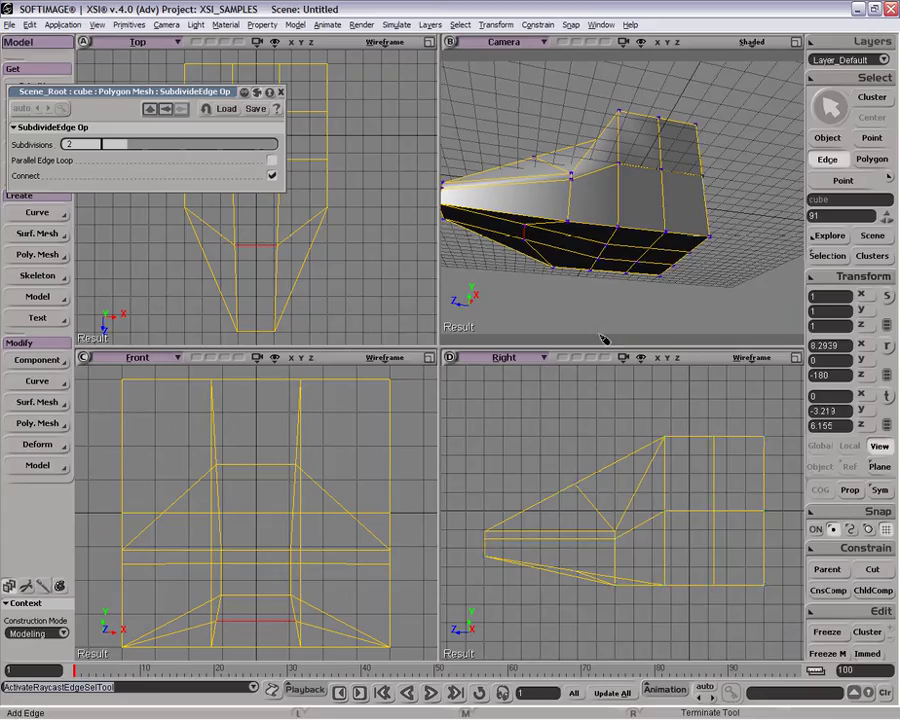
{"action": "key", "text": "v"}
{"action": "right_click", "coordinate": [529, 233]}
{"action": "left_click", "coordinate": [540, 266]}
{"action": "left_click_drag", "start_coordinate": [494, 228], "coordinate": [524, 237]}
{"action": "left_click_drag", "start_coordinate": [608, 607], "coordinate": [609, 623]}
Raise the crossing edge on the nose's top slope to about Y 2.69, Z 6.95, and close the edge subdivision settings
{"action": "key", "text": "o"}
{"action": "left_click_drag", "start_coordinate": [648, 224], "coordinate": [687, 250]}
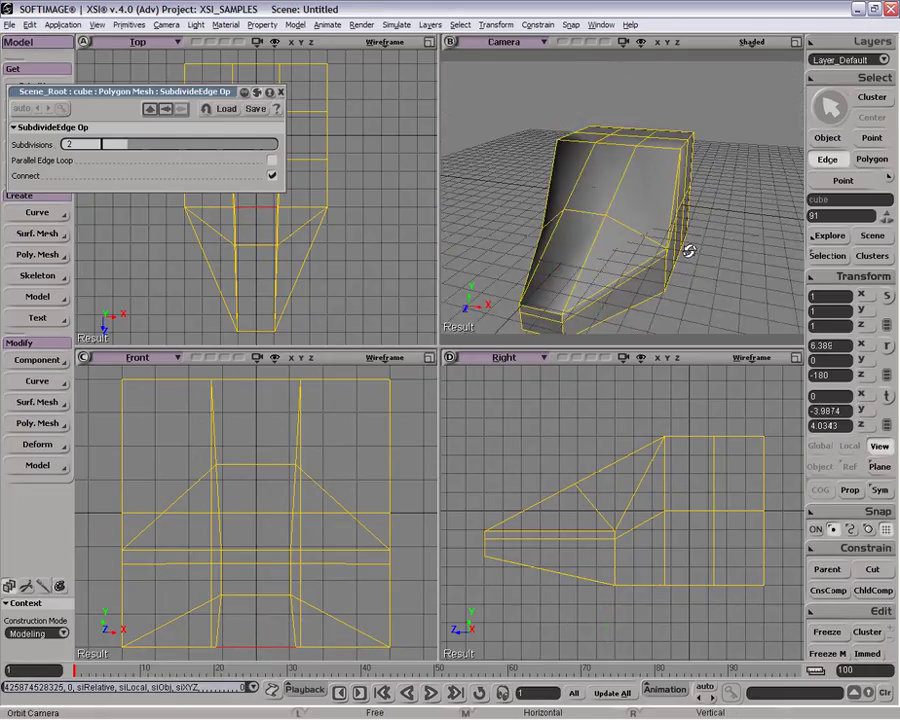
{"action": "key", "text": "e"}
{"action": "left_click", "coordinate": [582, 226]}
{"action": "key", "text": "v"}
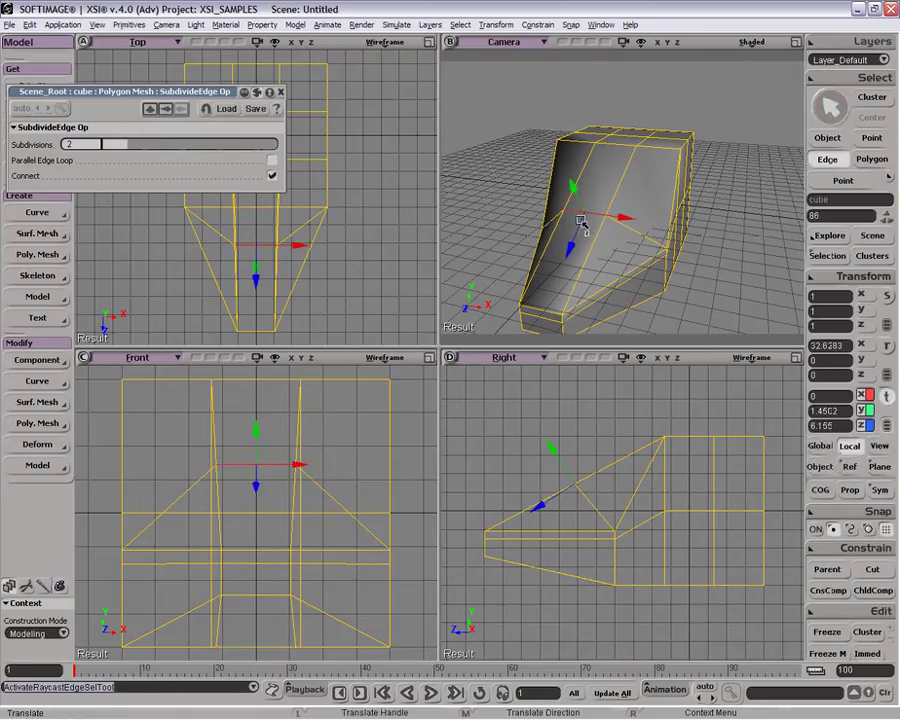
{"action": "left_click_drag", "start_coordinate": [566, 467], "coordinate": [553, 445]}
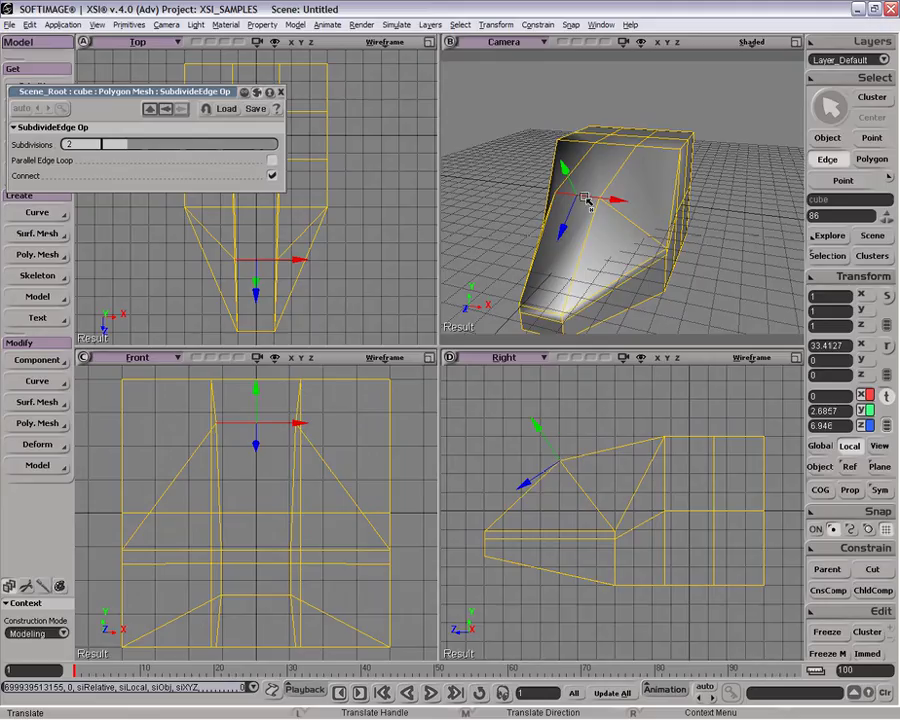
{"action": "left_click", "coordinate": [280, 92]}
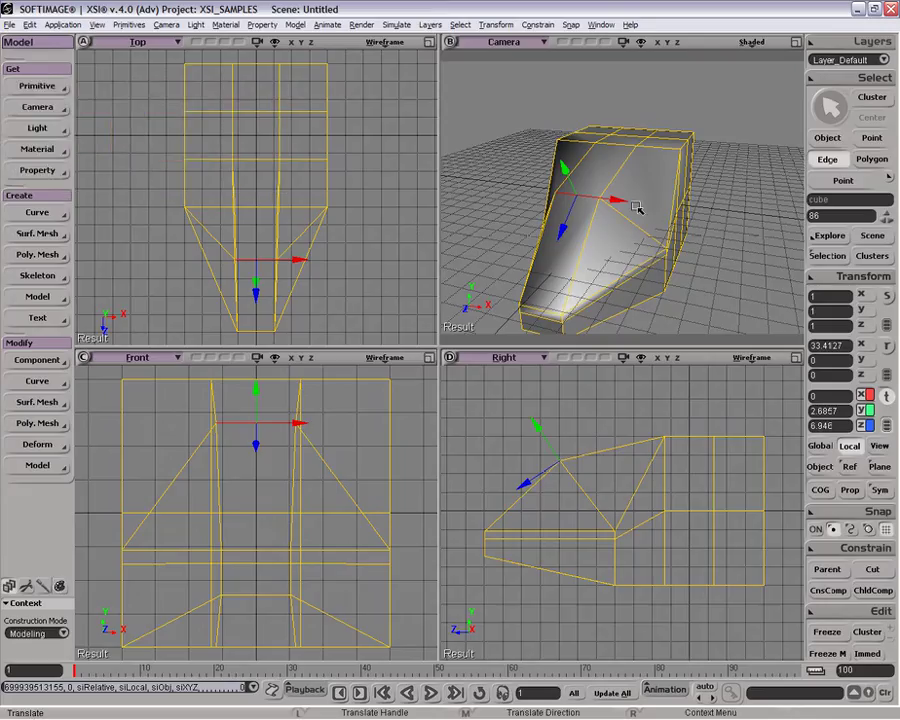
Lower the four outer lengthwise edges along the body's top to about Y 2.3, using global axes
{"action": "left_click_drag", "start_coordinate": [680, 216], "coordinate": [620, 218]}
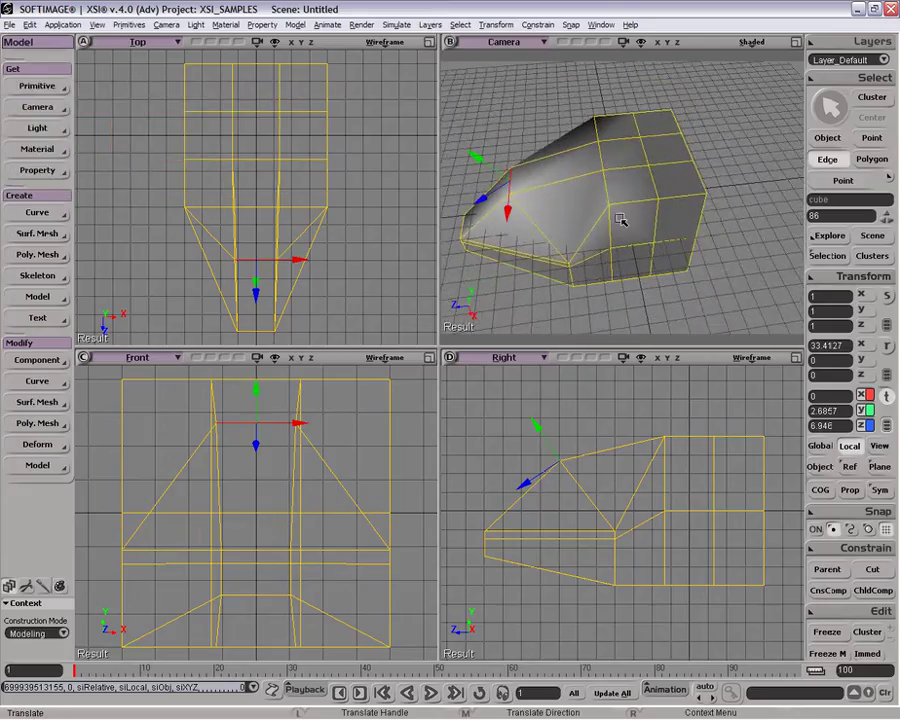
{"action": "key", "text": "e"}
{"action": "left_click", "coordinate": [628, 200]}
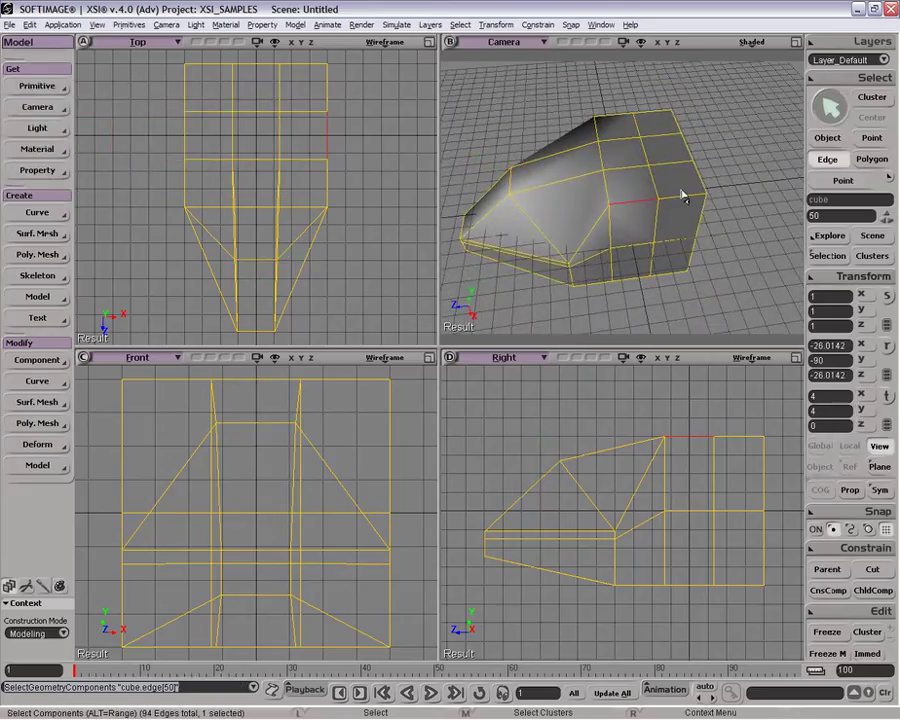
{"action": "left_click", "coordinate": [681, 195], "text": "shift"}
{"action": "left_click", "coordinate": [625, 117], "text": "shift"}
{"action": "left_click", "coordinate": [652, 112], "text": "shift"}
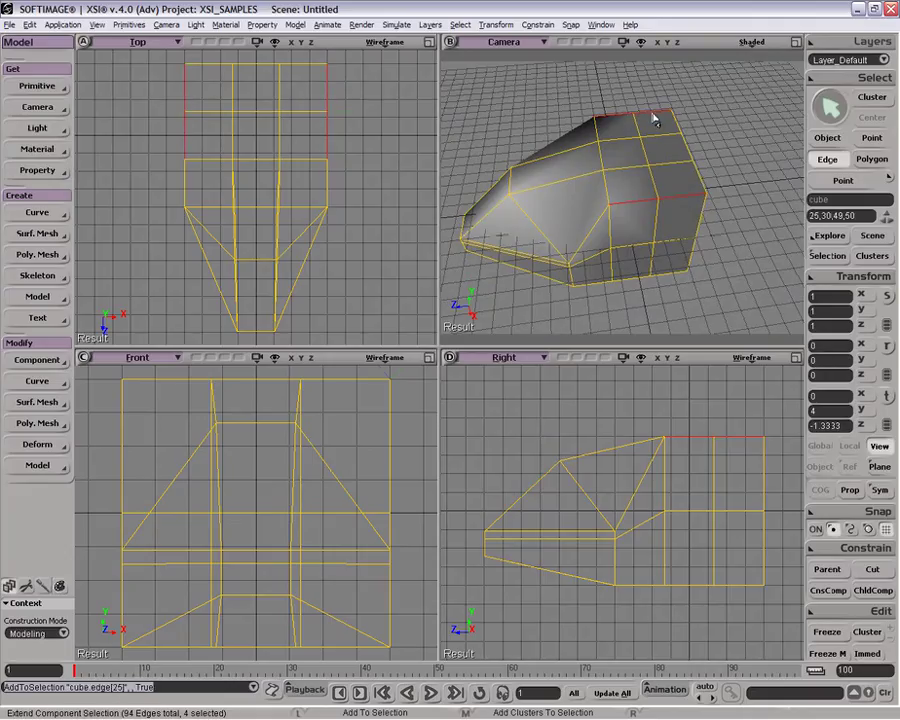
{"action": "key", "text": "v"}
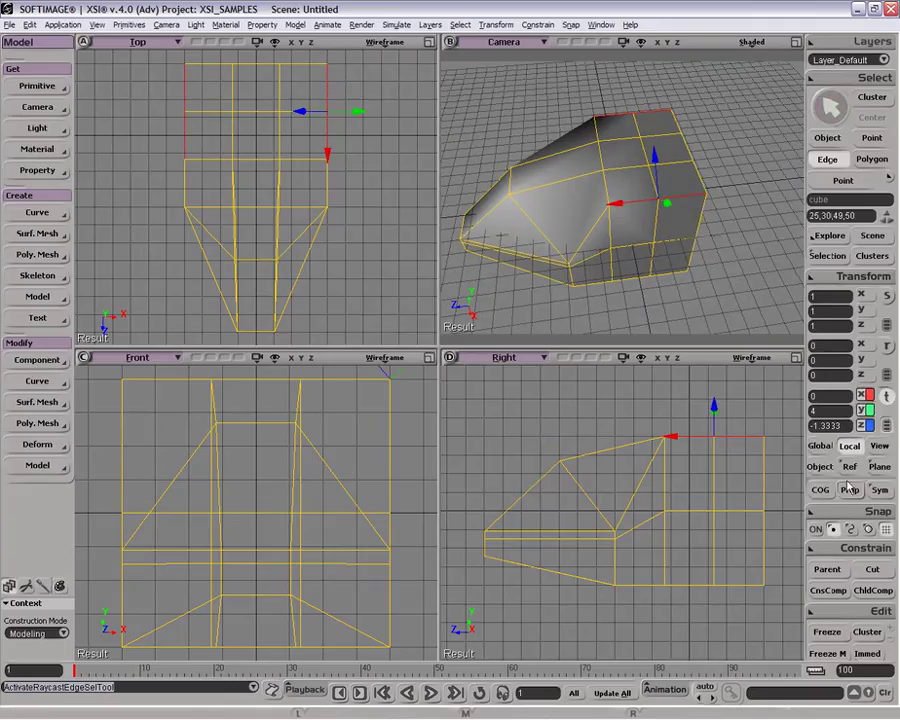
{"action": "left_click", "coordinate": [820, 446]}
{"action": "left_click_drag", "start_coordinate": [649, 124], "coordinate": [651, 148]}
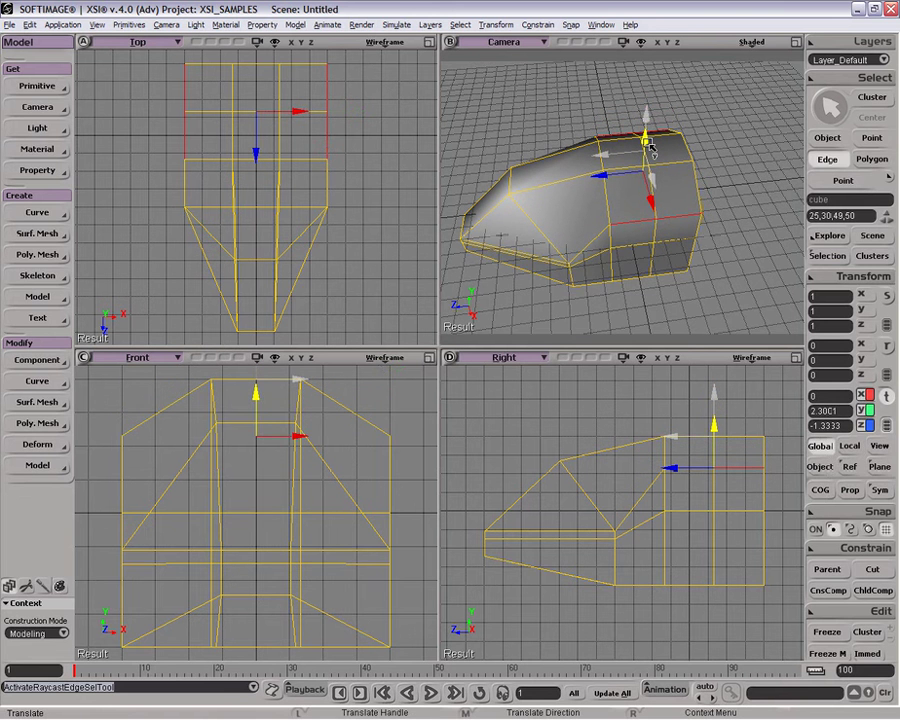
Lower the three centre polygons on the body's underside to about Y -4.28
{"action": "key", "text": "o"}
{"action": "left_click_drag", "start_coordinate": [655, 195], "coordinate": [616, 69]}
{"action": "key", "text": "v"}
{"action": "key", "text": "u"}
{"action": "mouse_move", "coordinate": [586, 258]}
{"action": "left_mouse_down"}
{"action": "mouse_move", "coordinate": [657, 257]}
{"action": "mouse_move", "coordinate": [626, 229]}
{"action": "mouse_move", "coordinate": [656, 185]}
{"action": "mouse_move", "coordinate": [717, 249]}
{"action": "mouse_move", "coordinate": [591, 297]}
{"action": "mouse_move", "coordinate": [617, 299]}
{"action": "left_mouse_up"}
{"action": "key", "text": "v"}
{"action": "key", "text": "o"}
{"action": "key", "text": "v"}
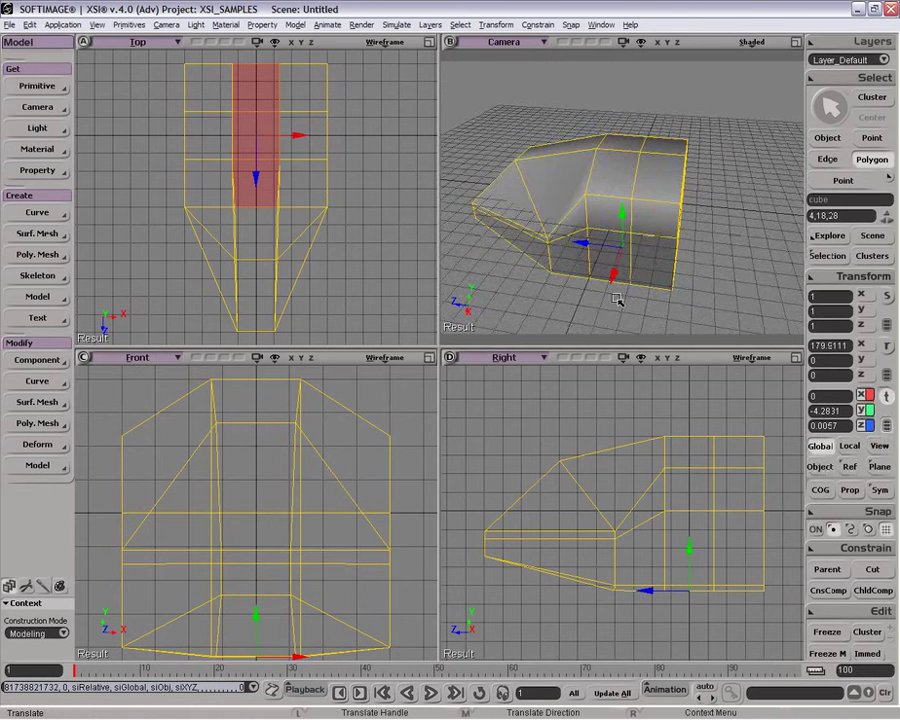
Duplicate all six polygons on the body's rear end, ready for translation
{"action": "key", "text": "g"}
{"action": "key", "text": "p"}
{"action": "left_click_drag", "start_coordinate": [635, 245], "coordinate": [660, 207]}
{"action": "key", "text": "o"}
{"action": "key", "text": "u"}
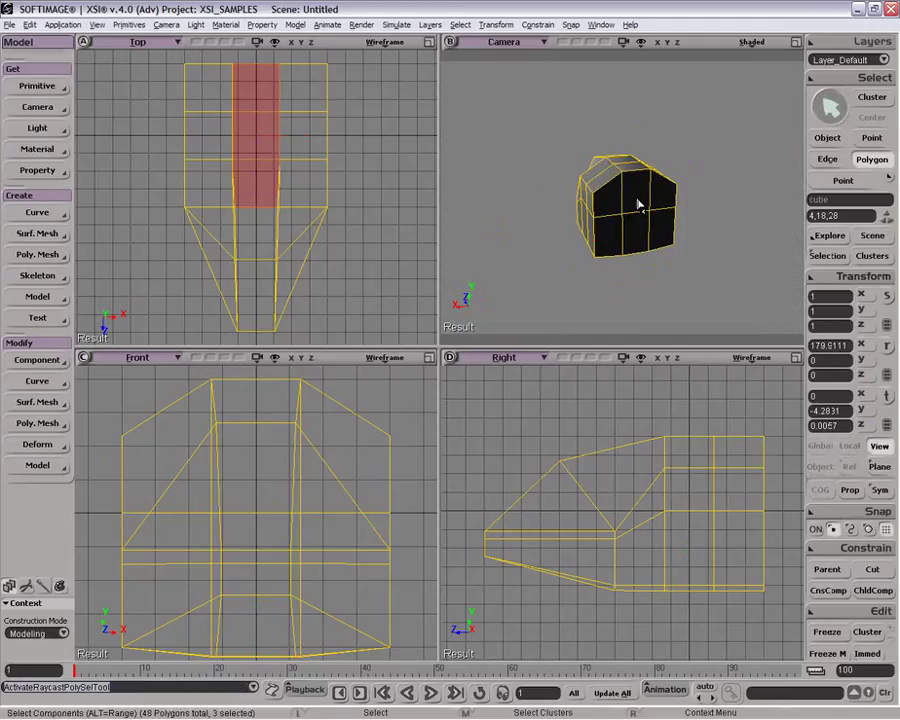
{"action": "left_click", "coordinate": [632, 214]}
{"action": "mouse_move", "coordinate": [574, 230]}
{"action": "right_mouse_down"}
{"action": "mouse_move", "coordinate": [647, 249]}
{"action": "mouse_move", "coordinate": [646, 234]}
{"action": "mouse_move", "coordinate": [573, 207]}
{"action": "right_mouse_up"}
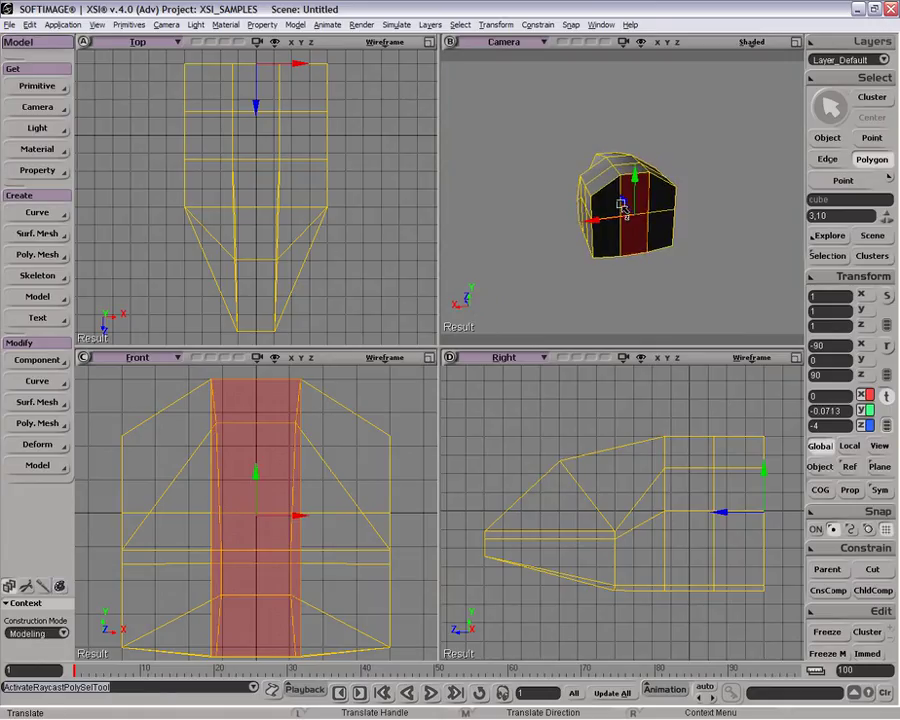
{"action": "key", "text": "u"}
{"action": "left_click_drag", "start_coordinate": [616, 201], "coordinate": [610, 236], "text": "shift"}
{"action": "mouse_move", "coordinate": [657, 203]}
{"action": "left_mouse_down", "text": "shift"}
{"action": "mouse_move", "coordinate": [659, 235]}
{"action": "mouse_move", "coordinate": [629, 183]}
{"action": "mouse_move", "coordinate": [648, 195]}
{"action": "mouse_move", "coordinate": [669, 189]}
{"action": "mouse_move", "coordinate": [667, 205]}
{"action": "left_mouse_up", "text": "shift"}
{"action": "key", "text": "o"}
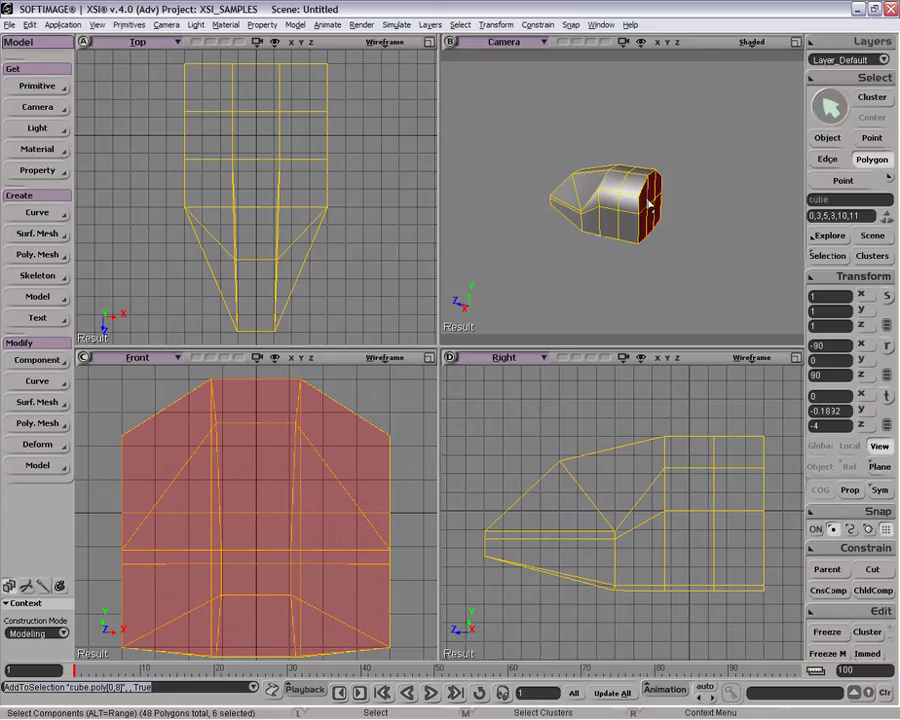
{"action": "key", "text": "ctrl+d"}
{"action": "key", "text": "v"}
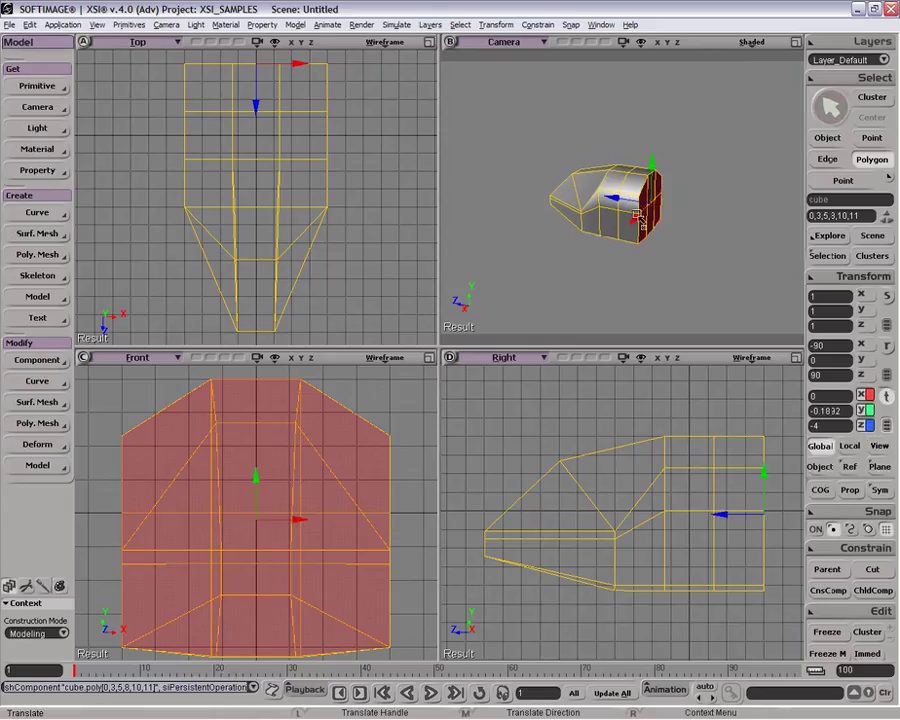
Try pulling the duplicated rear polygons back to about Z -7.81, and undo that move
{"action": "mouse_move", "coordinate": [641, 211]}
{"action": "left_mouse_down"}
{"action": "mouse_move", "coordinate": [646, 202]}
{"action": "mouse_move", "coordinate": [656, 208]}
{"action": "mouse_move", "coordinate": [640, 205]}
{"action": "left_mouse_up"}
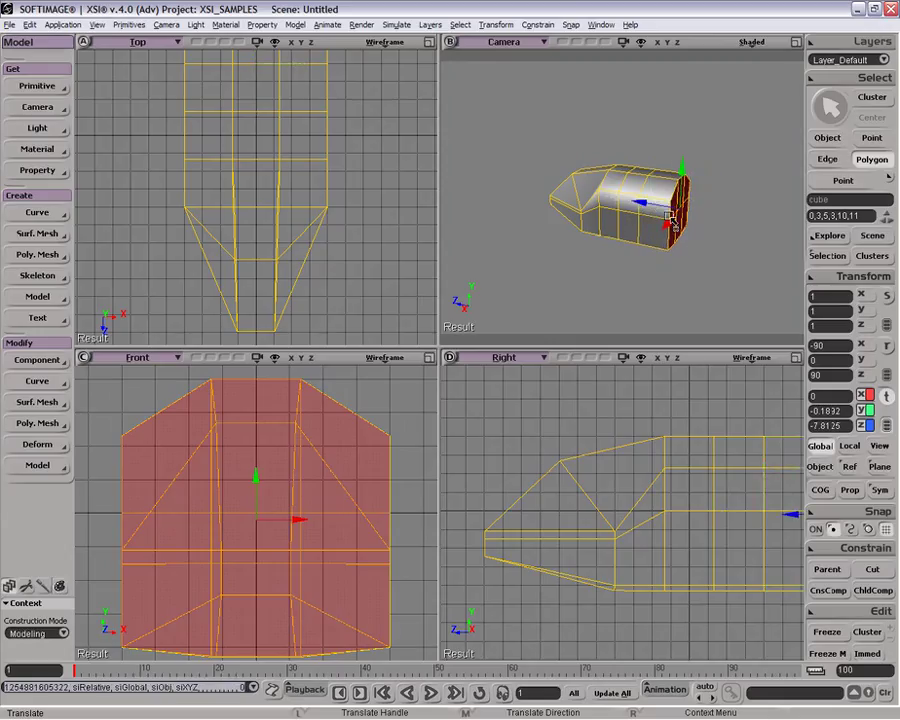
{"action": "key", "text": "ctrl+z"}
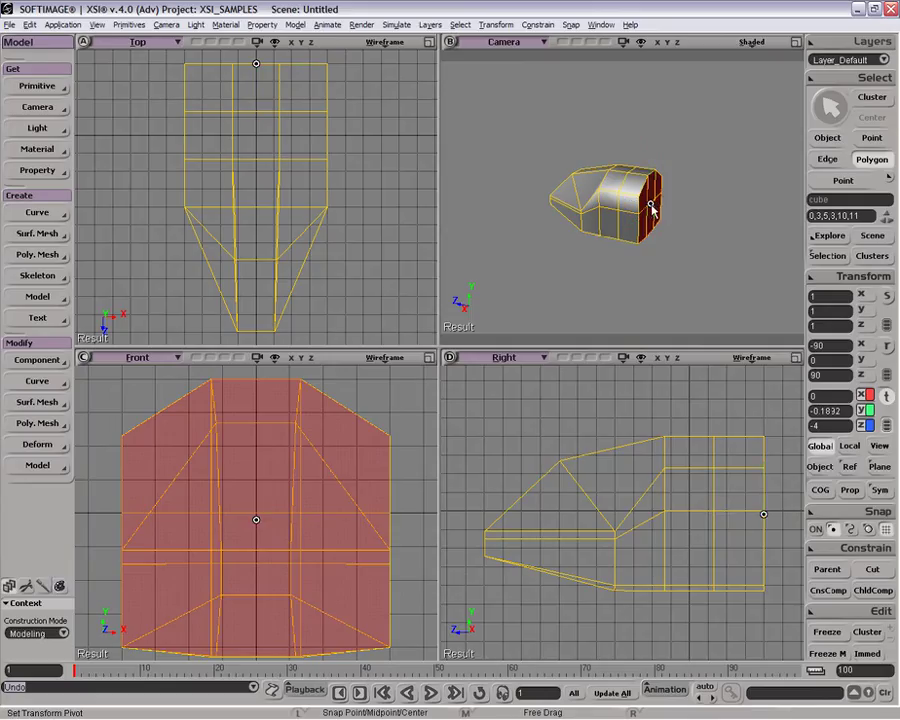
Extract a separate copy of the six rear polygons in place and pull the body's rear end back to about Z -8.9
{"action": "right_click", "coordinate": [651, 205]}
{"action": "left_click", "coordinate": [722, 428]}
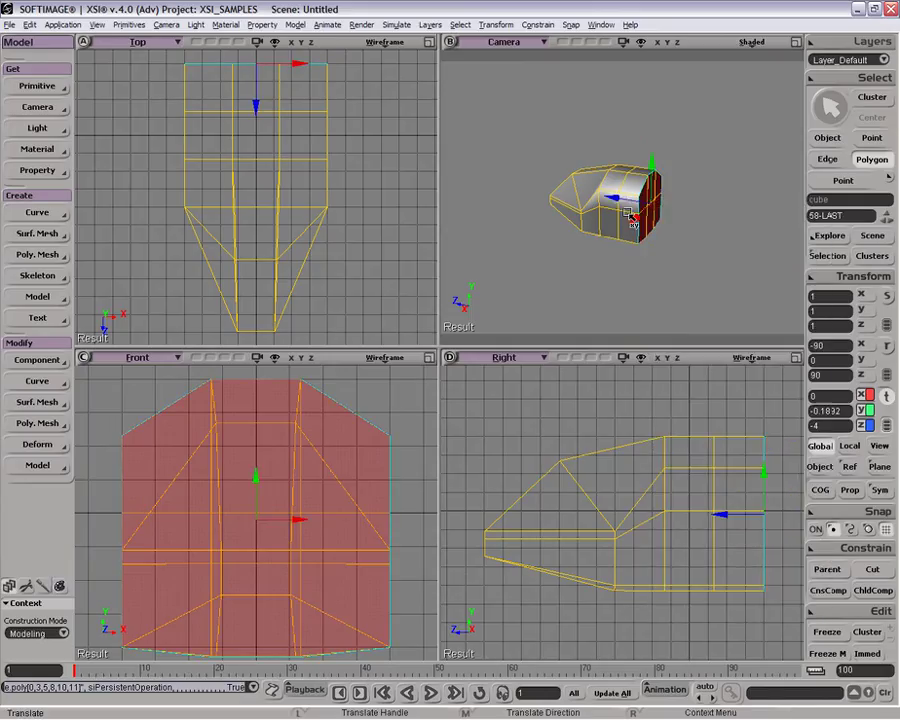
{"action": "mouse_move", "coordinate": [640, 203]}
{"action": "left_mouse_down"}
{"action": "mouse_move", "coordinate": [684, 207]}
{"action": "mouse_move", "coordinate": [680, 195]}
{"action": "mouse_move", "coordinate": [667, 204]}
{"action": "mouse_move", "coordinate": [648, 190]}
{"action": "left_mouse_up"}
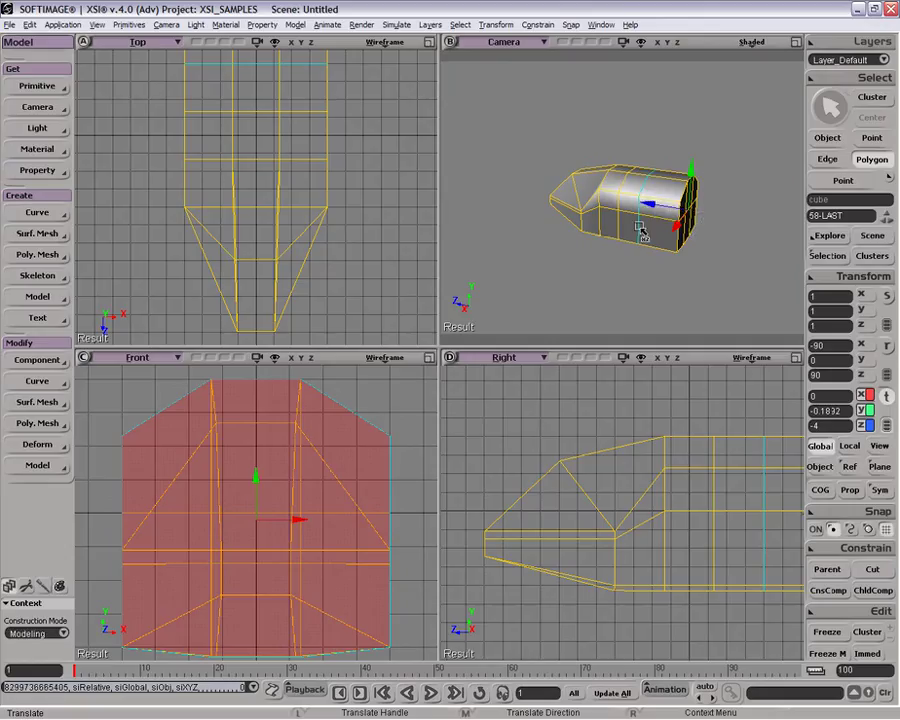
Pull the extracted copy's lower side edge on the positive X side back to about Z -14.73
{"action": "key", "text": "space"}
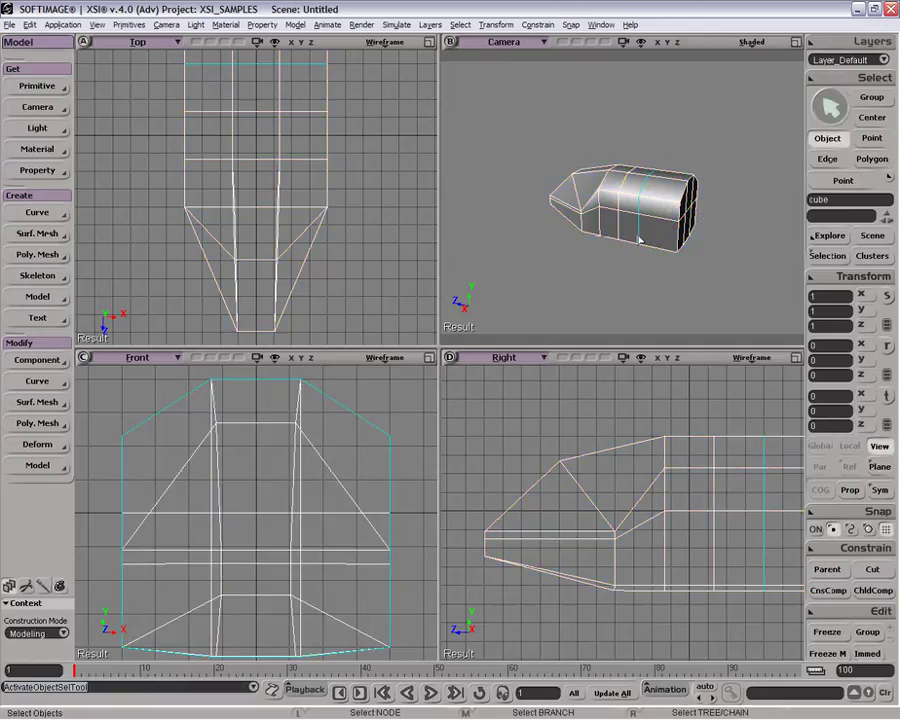
{"action": "key", "text": "e"}
{"action": "left_click", "coordinate": [640, 236]}
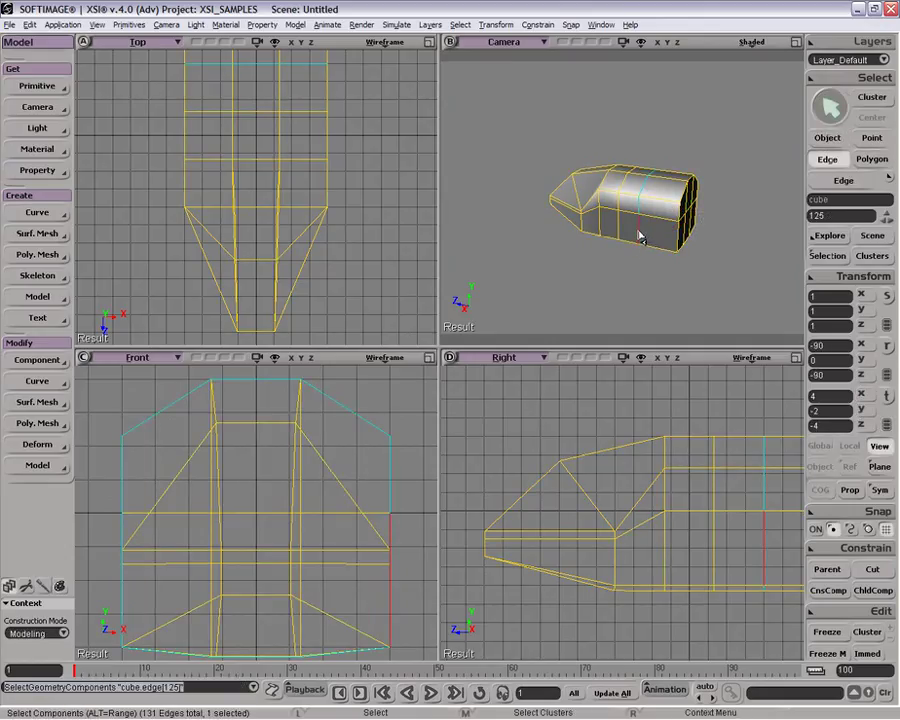
{"action": "key", "text": "v"}
{"action": "left_click_drag", "start_coordinate": [629, 235], "coordinate": [707, 245]}
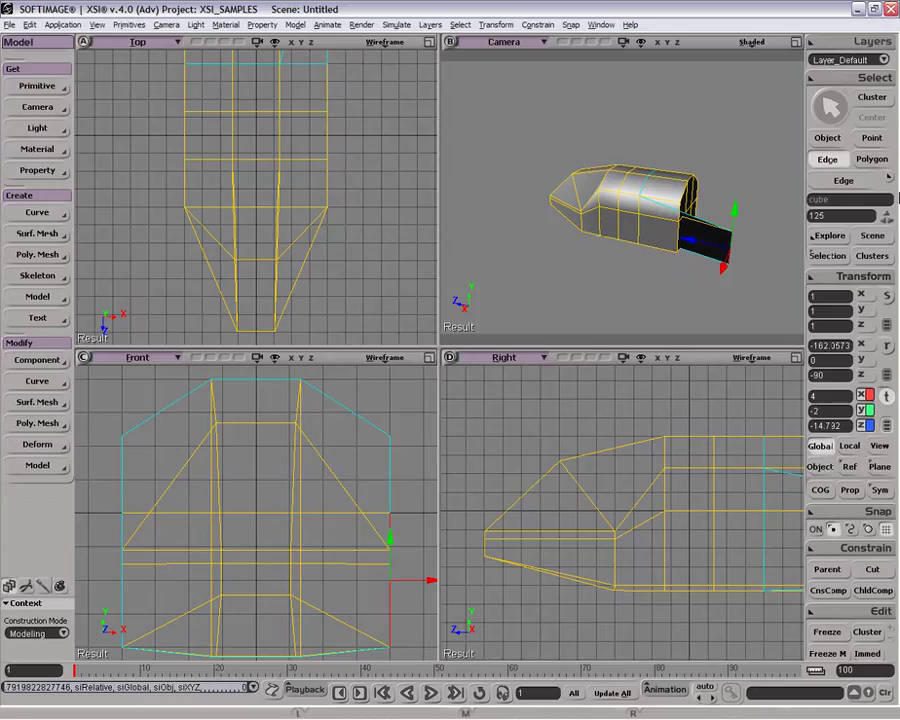
Set the selection filter to Polygon Island and move the whole extracted rear copy back to about Z -14.12
{"action": "left_click", "coordinate": [890, 180]}
{"action": "left_click", "coordinate": [815, 206]}
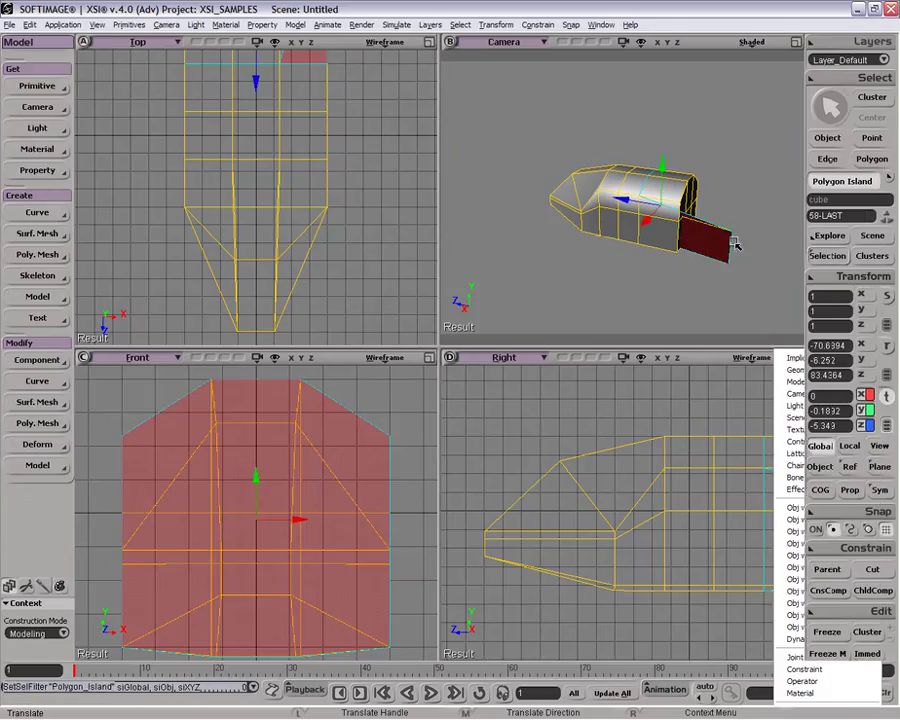
{"action": "left_click_drag", "start_coordinate": [639, 205], "coordinate": [712, 209]}
Delete the extracted copy of the rear polygons behind the body
{"action": "key", "text": "o"}
{"action": "left_click_drag", "start_coordinate": [740, 273], "coordinate": [715, 255]}
{"action": "key", "text": "space"}
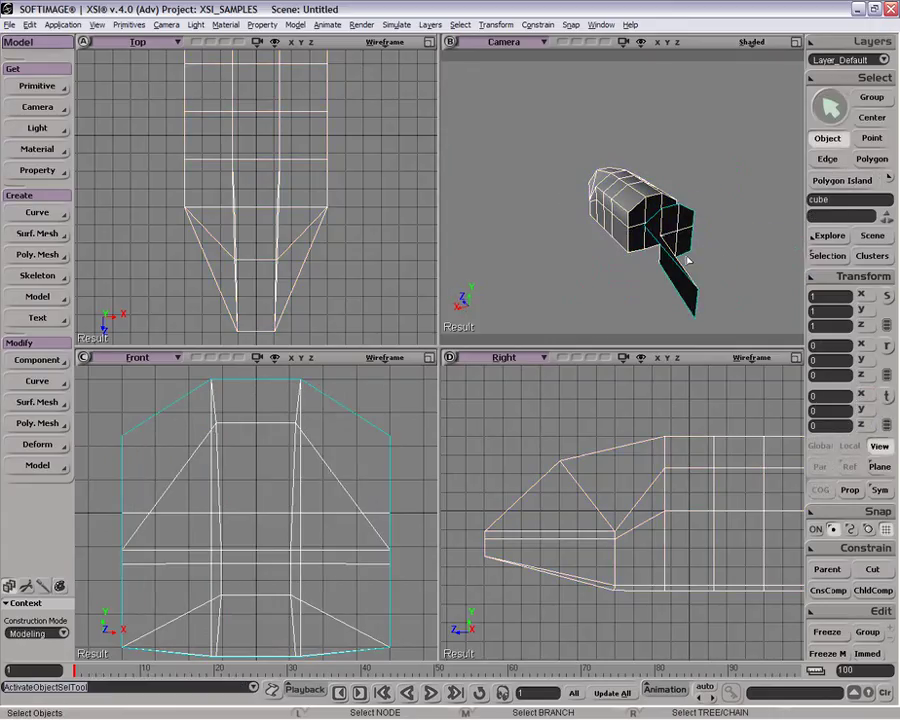
{"action": "key", "text": "u"}
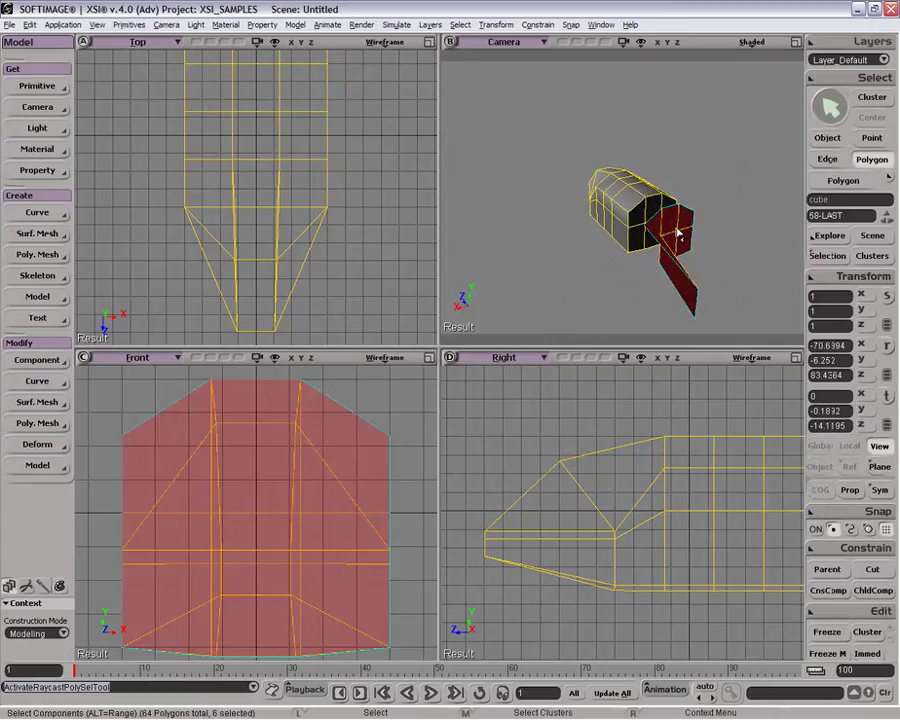
{"action": "key", "text": "Delete"}
Extract a copy of the rearmost centre polygon on the body's top and raise it to about Y 6.54
{"action": "left_click_drag", "start_coordinate": [646, 192], "coordinate": [651, 249]}
{"action": "key", "text": "o"}
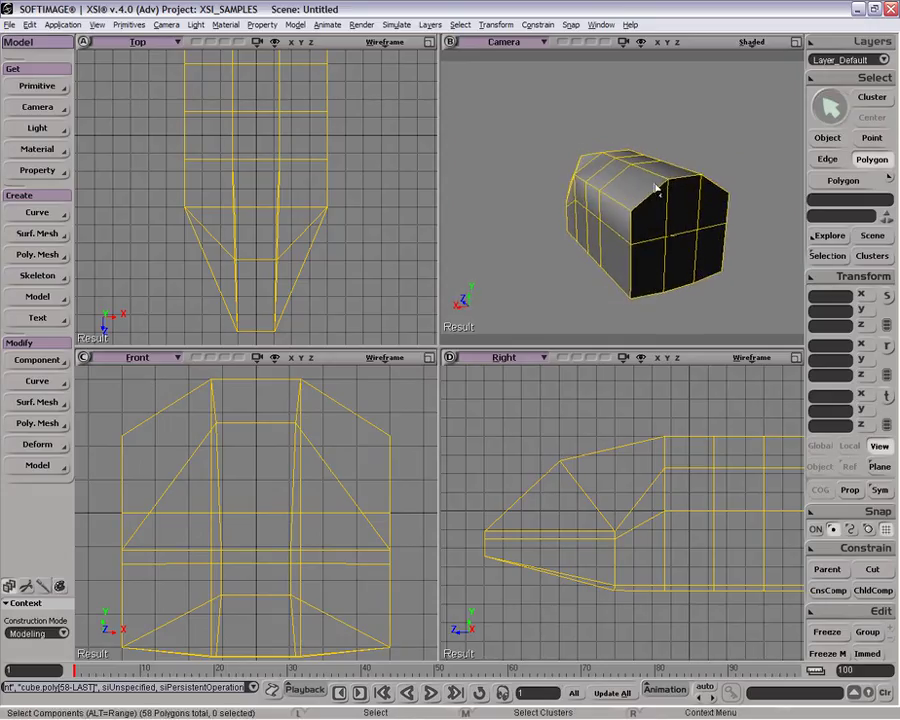
{"action": "key", "text": "space"}
{"action": "key", "text": "u"}
{"action": "left_click", "coordinate": [671, 174]}
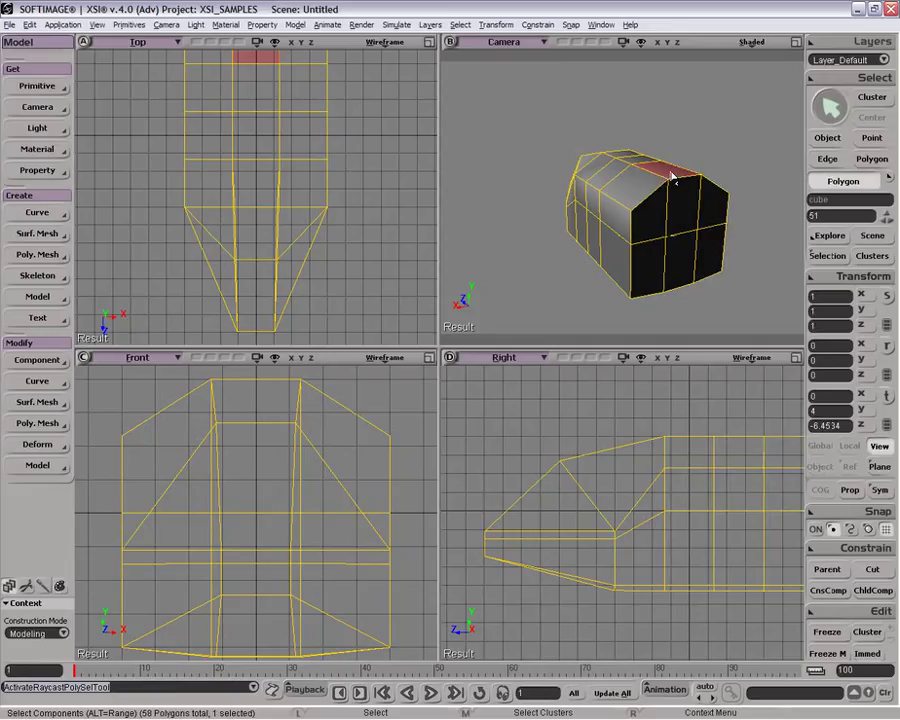
{"action": "right_click", "coordinate": [671, 174]}
{"action": "left_click", "coordinate": [730, 406]}
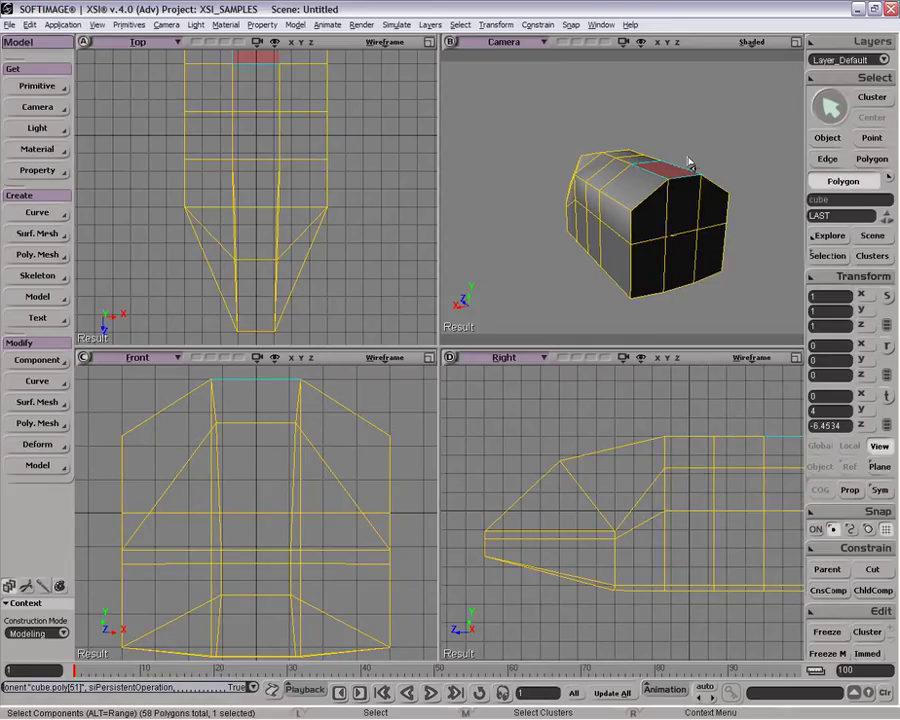
{"action": "key", "text": "v"}
{"action": "left_click_drag", "start_coordinate": [674, 140], "coordinate": [666, 90]}
Delete the raised copy of the top polygon above the body
{"action": "key", "text": "o"}
{"action": "left_click_drag", "start_coordinate": [672, 148], "coordinate": [679, 185]}
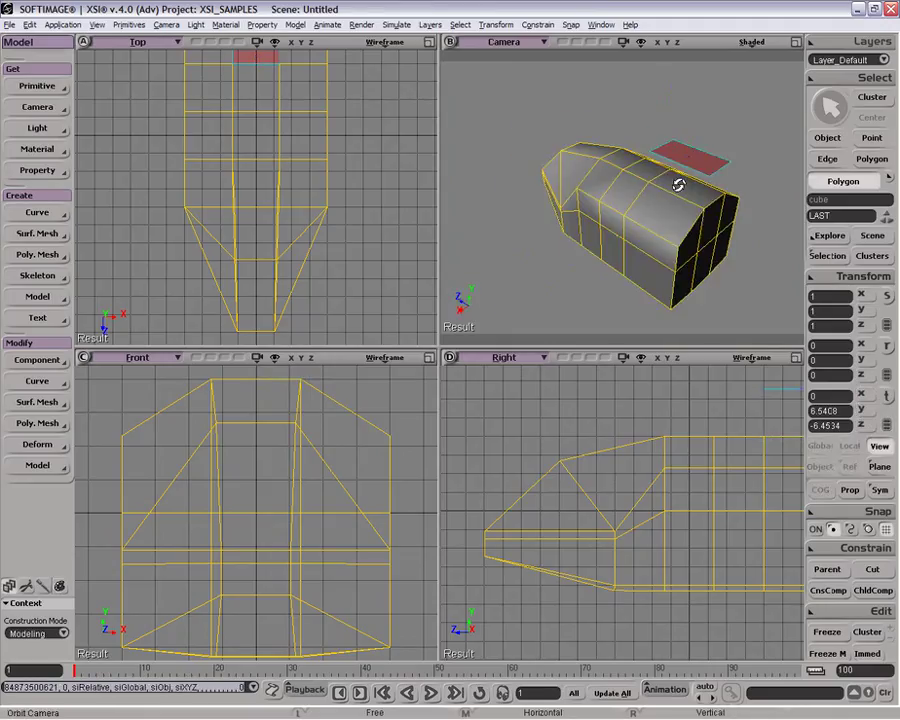
{"action": "key", "text": "v"}
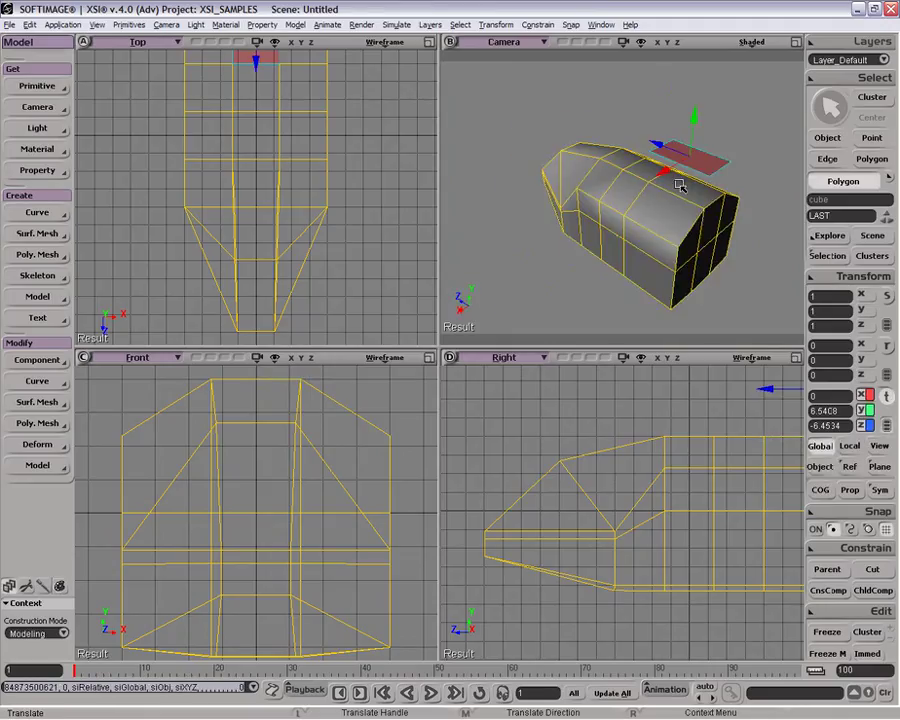
{"action": "key", "text": "Delete"}
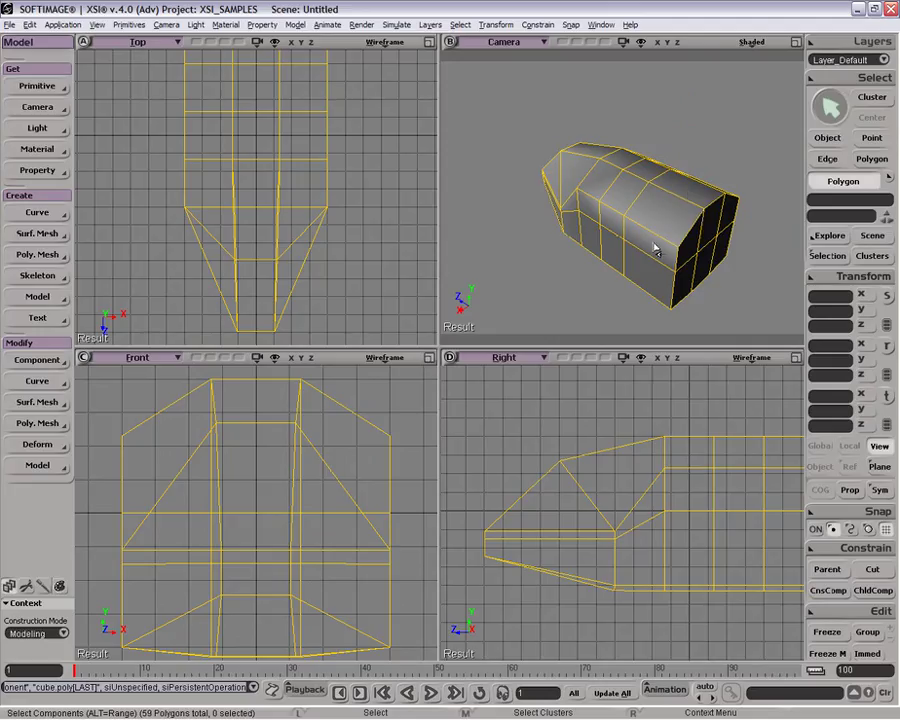
Extrude the six polygons on the body's rear end by a length of 1
{"action": "key", "text": "o"}
{"action": "left_click_drag", "start_coordinate": [675, 254], "coordinate": [661, 209]}
{"action": "key", "text": "p"}
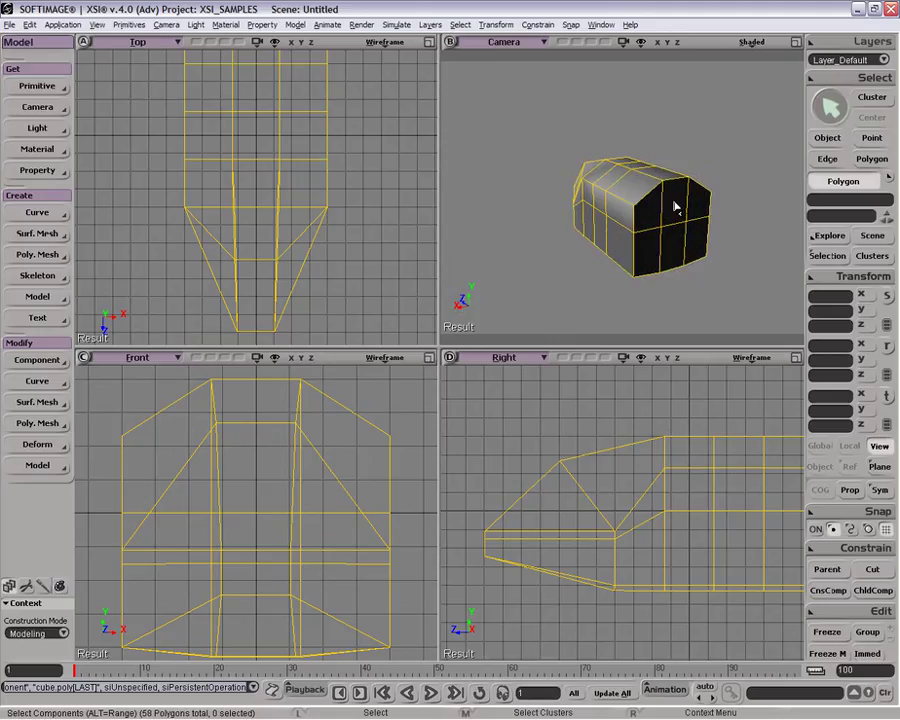
{"action": "key", "text": "u"}
{"action": "mouse_move", "coordinate": [647, 217]}
{"action": "left_mouse_down", "text": "shift"}
{"action": "mouse_move", "coordinate": [693, 209]}
{"action": "mouse_move", "coordinate": [655, 240]}
{"action": "mouse_move", "coordinate": [666, 224]}
{"action": "left_mouse_up", "text": "shift"}
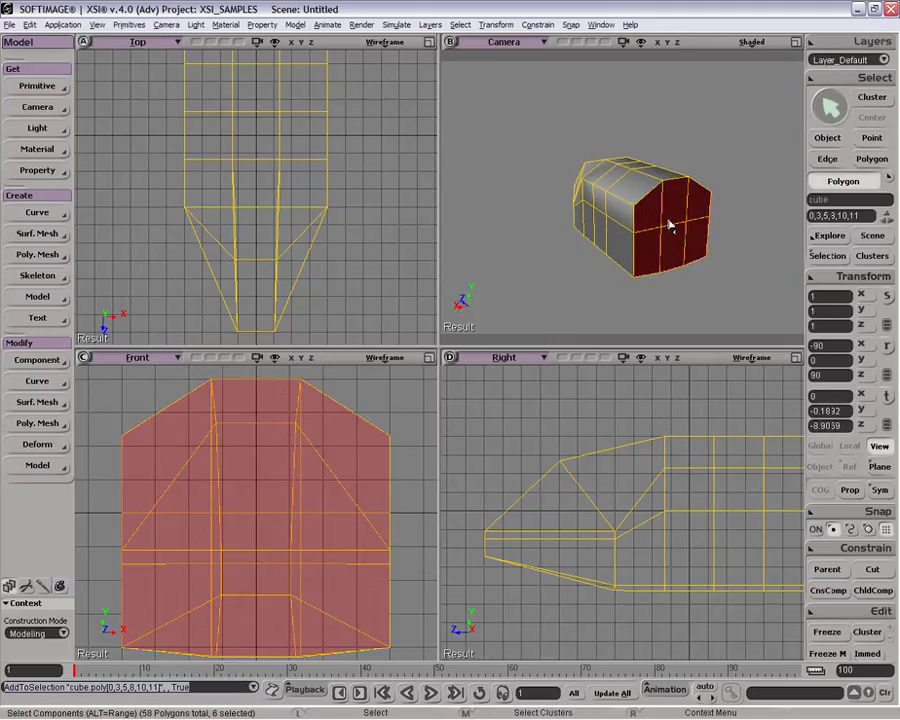
{"action": "right_click", "coordinate": [668, 222]}
{"action": "left_click", "coordinate": [744, 472]}
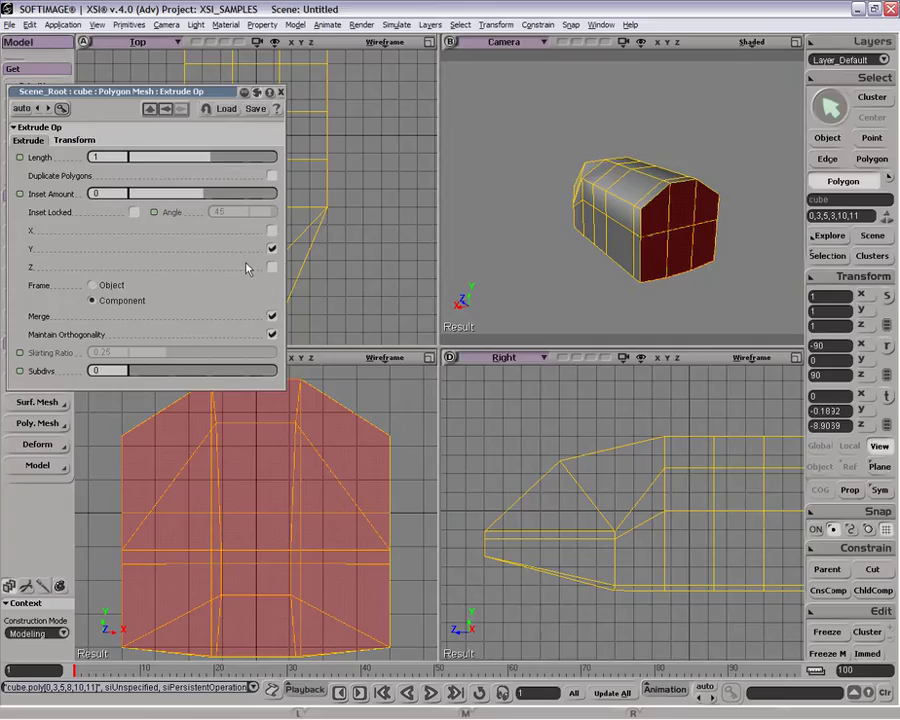
Turn off Merge for the rear extrusion and set its Y scaling to 0.945 and Y rotation to about -27.76
{"action": "left_click", "coordinate": [271, 316]}
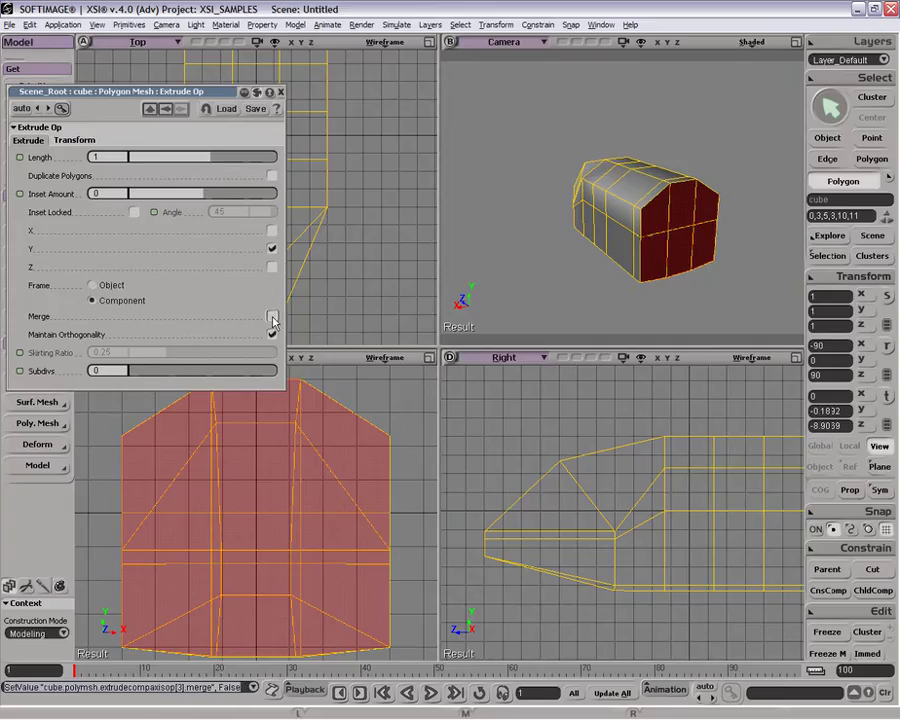
{"action": "left_click", "coordinate": [78, 140]}
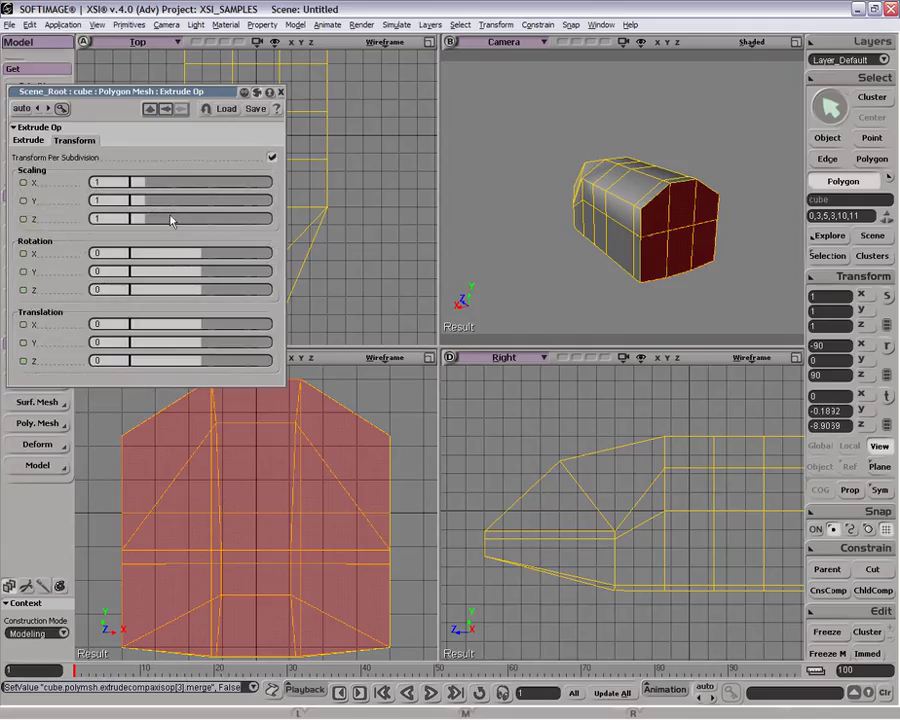
{"action": "mouse_move", "coordinate": [152, 204]}
{"action": "left_mouse_down"}
{"action": "mouse_move", "coordinate": [167, 204]}
{"action": "mouse_move", "coordinate": [144, 204]}
{"action": "left_mouse_up"}
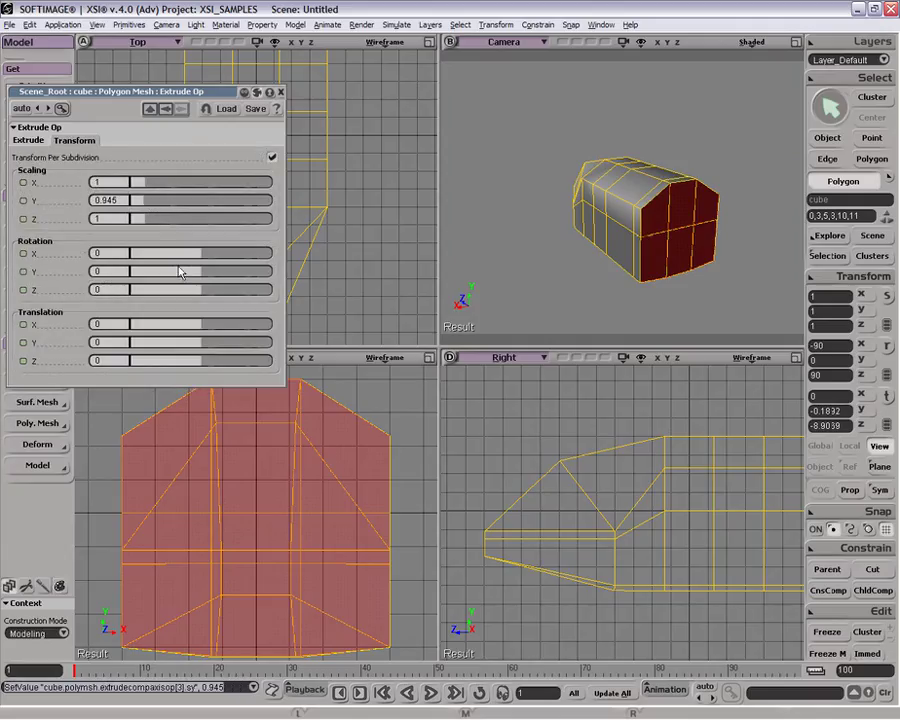
{"action": "mouse_move", "coordinate": [190, 280]}
{"action": "left_mouse_down"}
{"action": "mouse_move", "coordinate": [172, 274]}
{"action": "mouse_move", "coordinate": [196, 271]}
{"action": "left_mouse_up"}
{"action": "left_click", "coordinate": [28, 140]}
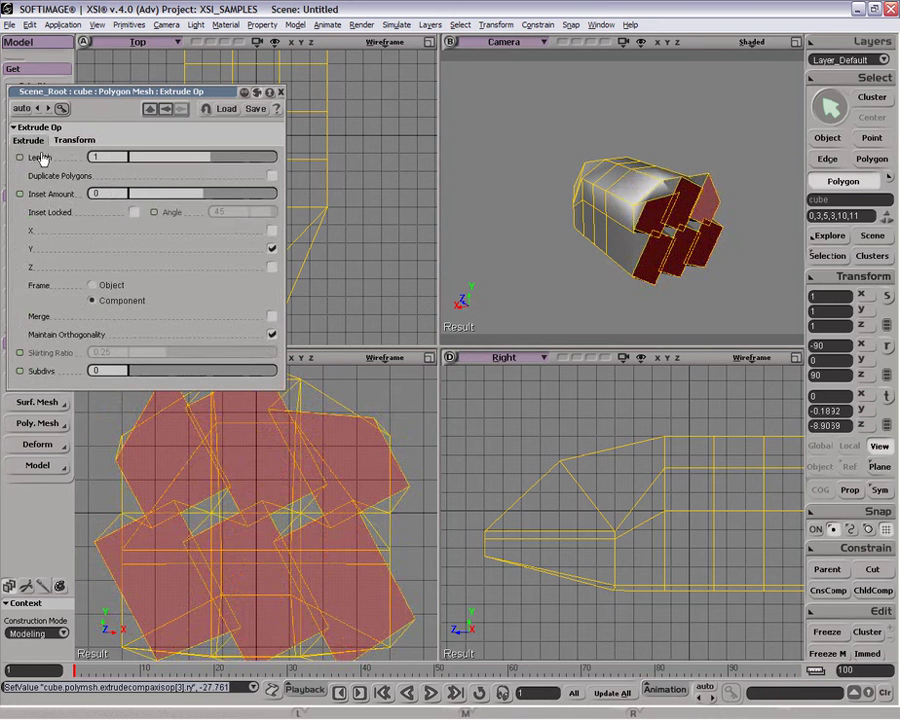
Toggle the extrusion's orthogonality and Merge options for comparison, and delete the latest Extrude operator from the cube's operator stack
{"action": "left_click", "coordinate": [272, 334]}
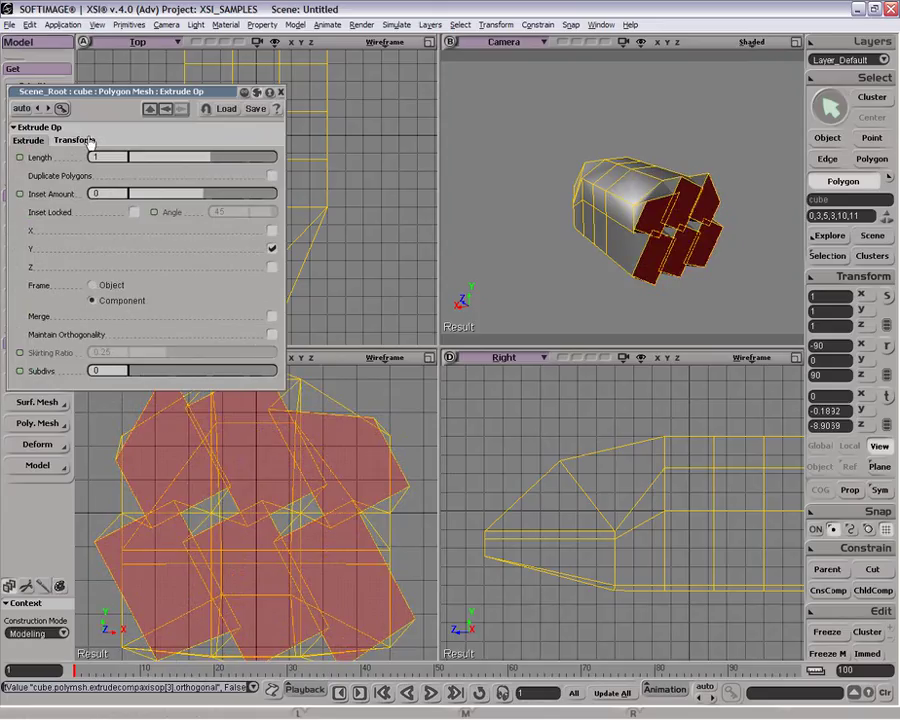
{"action": "left_click", "coordinate": [272, 316]}
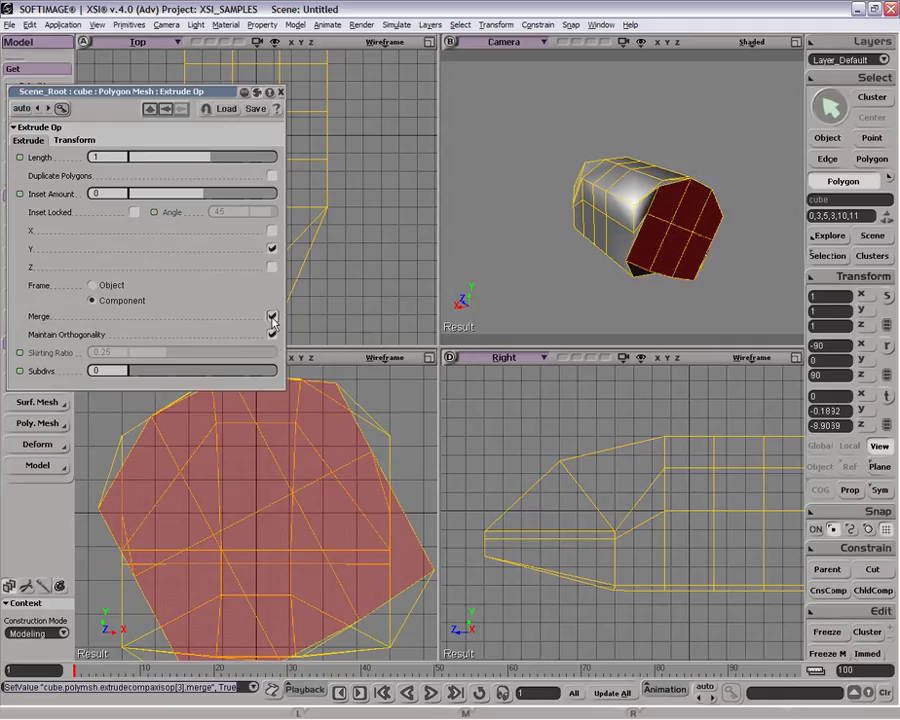
{"action": "left_click", "coordinate": [272, 316]}
{"action": "left_click", "coordinate": [272, 316]}
{"action": "left_click", "coordinate": [272, 316]}
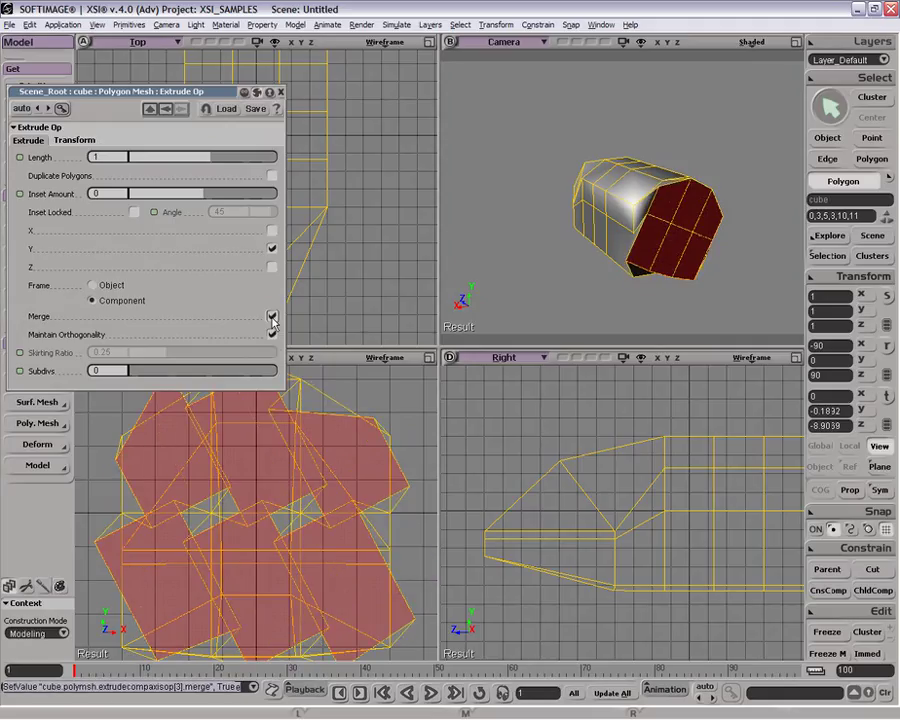
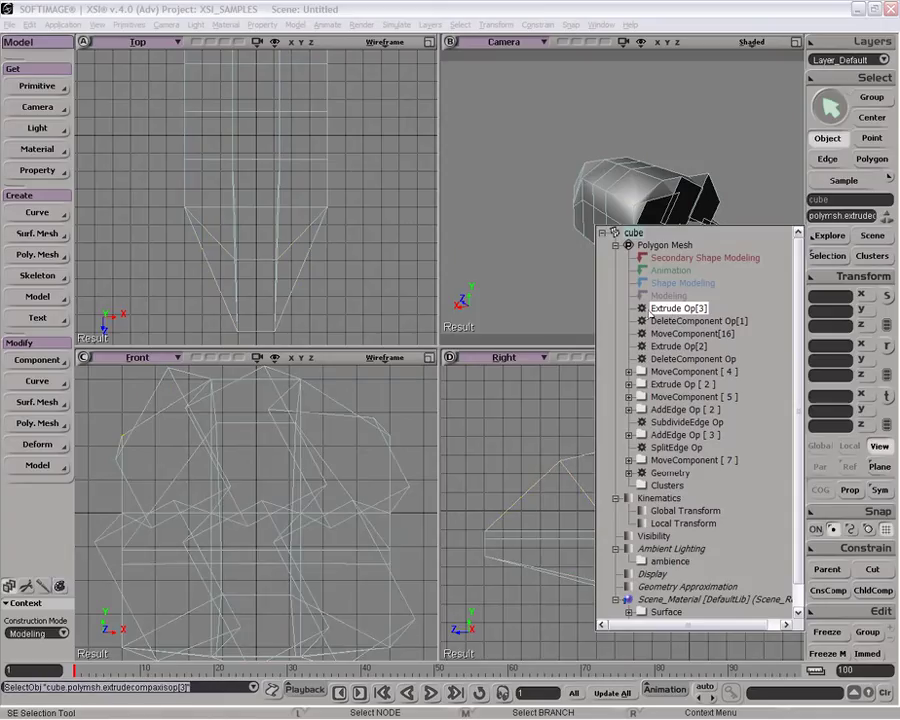
{"action": "left_click", "coordinate": [688, 228]}
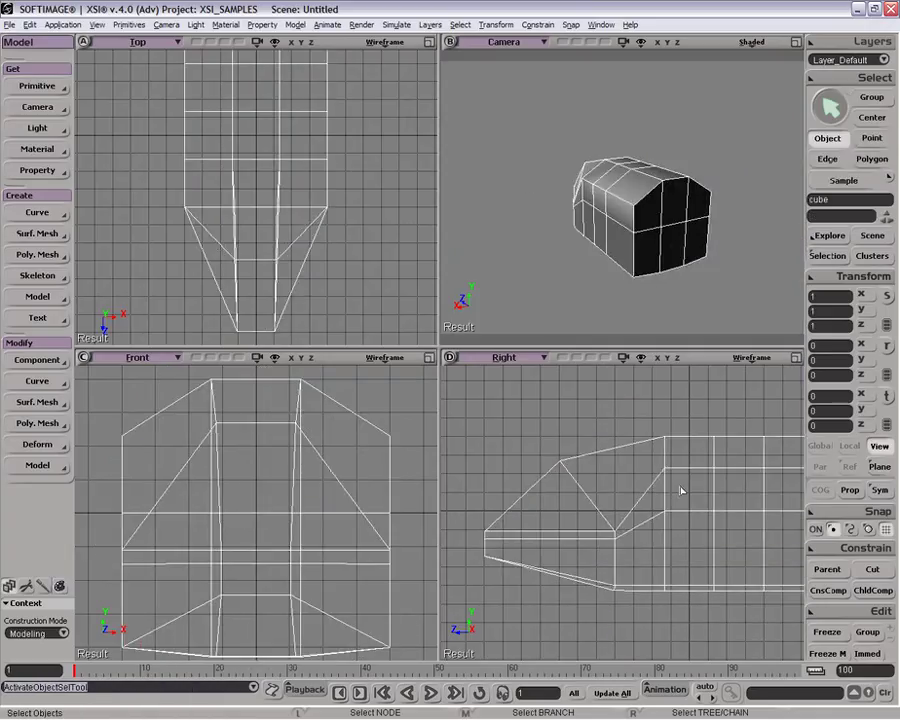
Move the two centre polygons of the body's rear end backward to about Z -12.94
{"action": "key", "text": "z"}
{"action": "left_click_drag", "start_coordinate": [671, 596], "coordinate": [568, 534]}
{"action": "right_click", "coordinate": [651, 506]}
{"action": "left_click_drag", "start_coordinate": [651, 482], "coordinate": [613, 525]}
{"action": "key", "text": "u"}
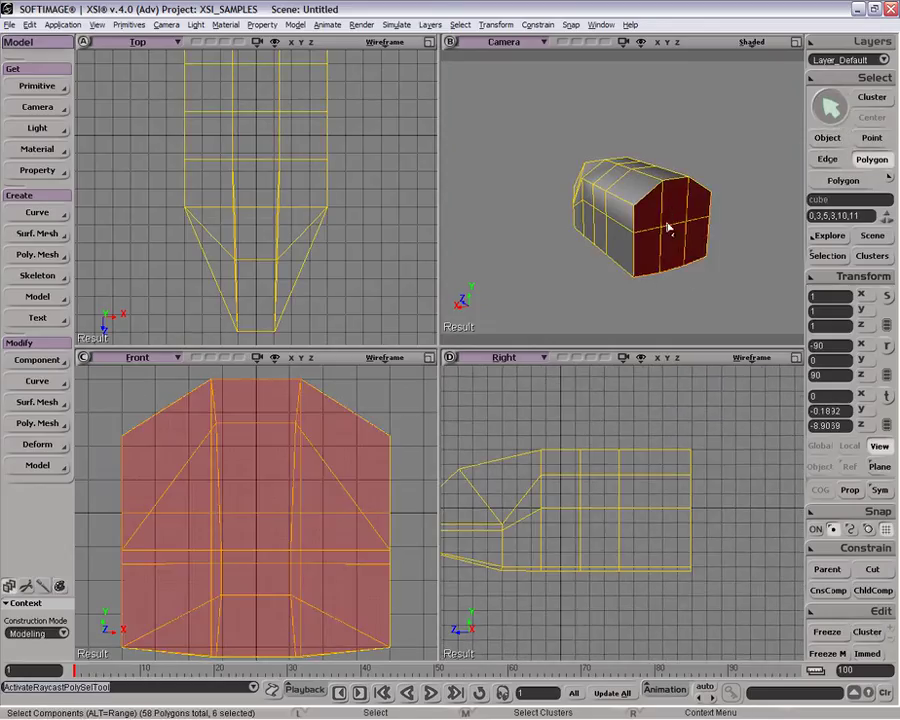
{"action": "left_click", "coordinate": [675, 241]}
{"action": "key", "text": "v"}
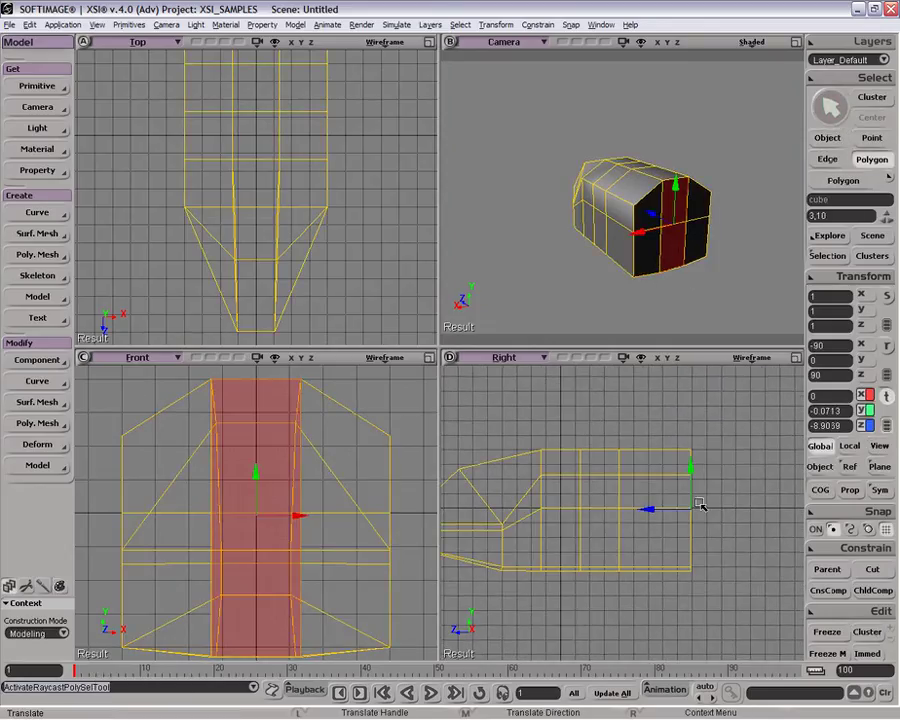
{"action": "left_click_drag", "start_coordinate": [653, 508], "coordinate": [708, 513]}
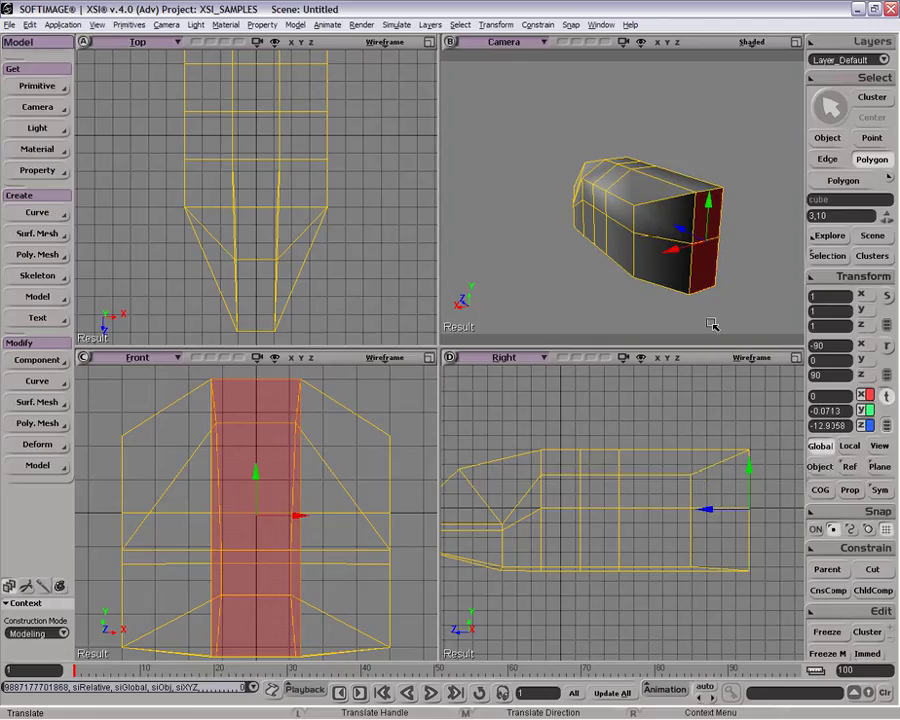
Move only the upper centre polygon of the rear end further back to about Z -18.03
{"action": "key", "text": "u"}
{"action": "left_click", "coordinate": [716, 216]}
{"action": "key", "text": "v"}
{"action": "left_click_drag", "start_coordinate": [729, 492], "coordinate": [789, 482]}
Tag all points of the body's rear section and tail in the side view and move them slightly forward along Z
{"action": "key", "text": "z"}
{"action": "right_click_drag", "start_coordinate": [668, 598], "coordinate": [653, 587]}
{"action": "left_click_drag", "start_coordinate": [643, 565], "coordinate": [641, 577]}
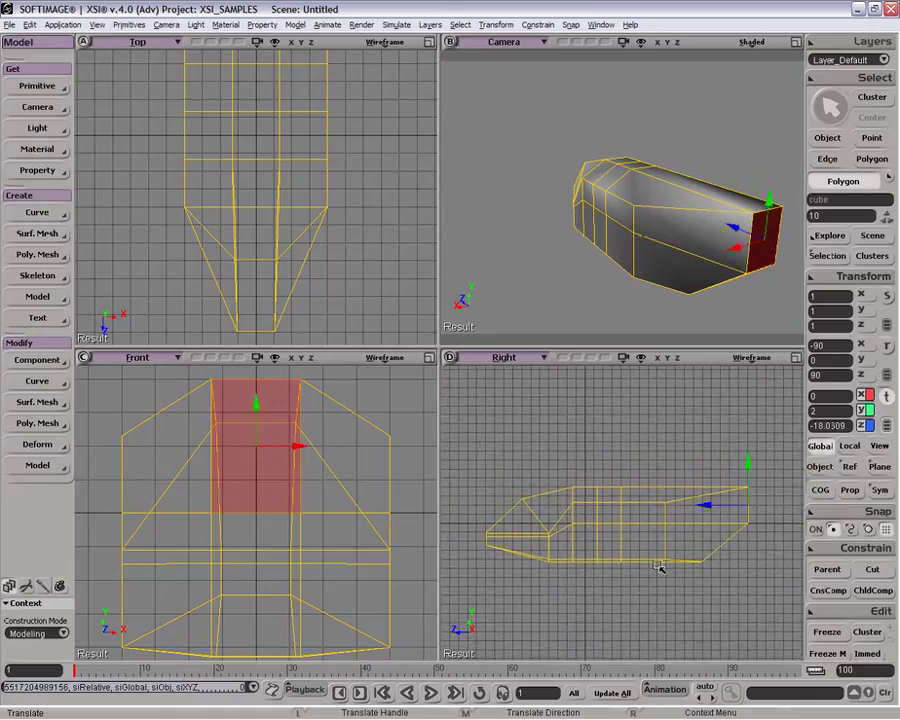
{"action": "key", "text": "t"}
{"action": "left_click_drag", "start_coordinate": [733, 549], "coordinate": [766, 578]}
{"action": "left_click_drag", "start_coordinate": [653, 443], "coordinate": [763, 588]}
{"action": "key", "text": "v"}
{"action": "left_click_drag", "start_coordinate": [675, 528], "coordinate": [652, 526]}
{"action": "key", "text": "space"}
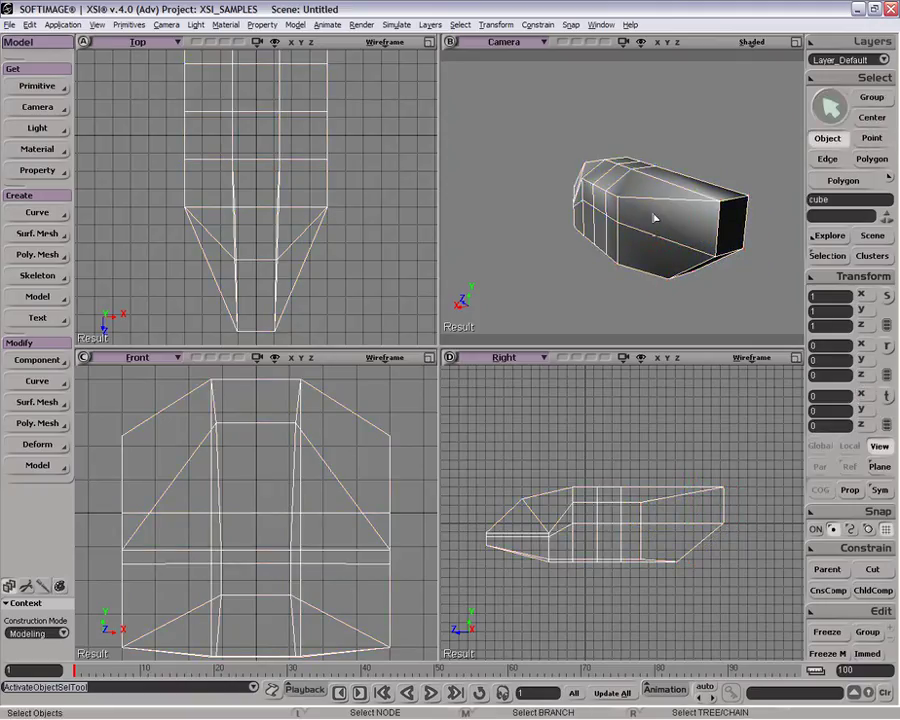
Add an edge on each side of the body from the lower rear corner to the lower corner of the tail tip
{"action": "key", "text": "o"}
{"action": "left_click_drag", "start_coordinate": [615, 181], "coordinate": [667, 133]}
{"action": "key", "text": "backslash"}
{"action": "left_click", "coordinate": [631, 244]}
{"action": "left_click", "coordinate": [742, 194]}
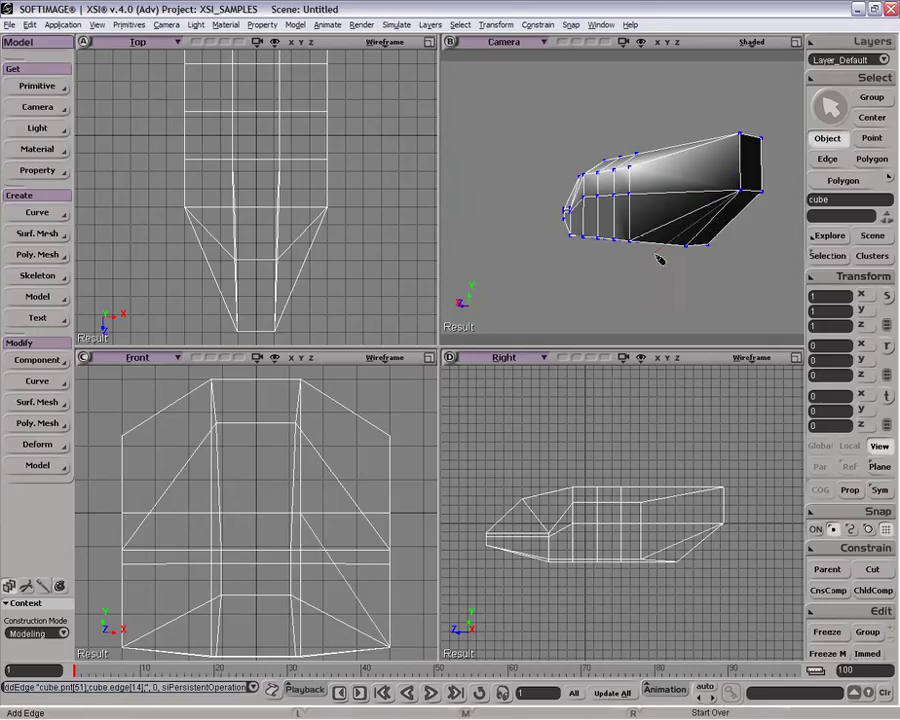
{"action": "middle_click_drag", "start_coordinate": [663, 261], "coordinate": [600, 233]}
{"action": "left_click", "coordinate": [586, 237]}
{"action": "left_click", "coordinate": [467, 184]}
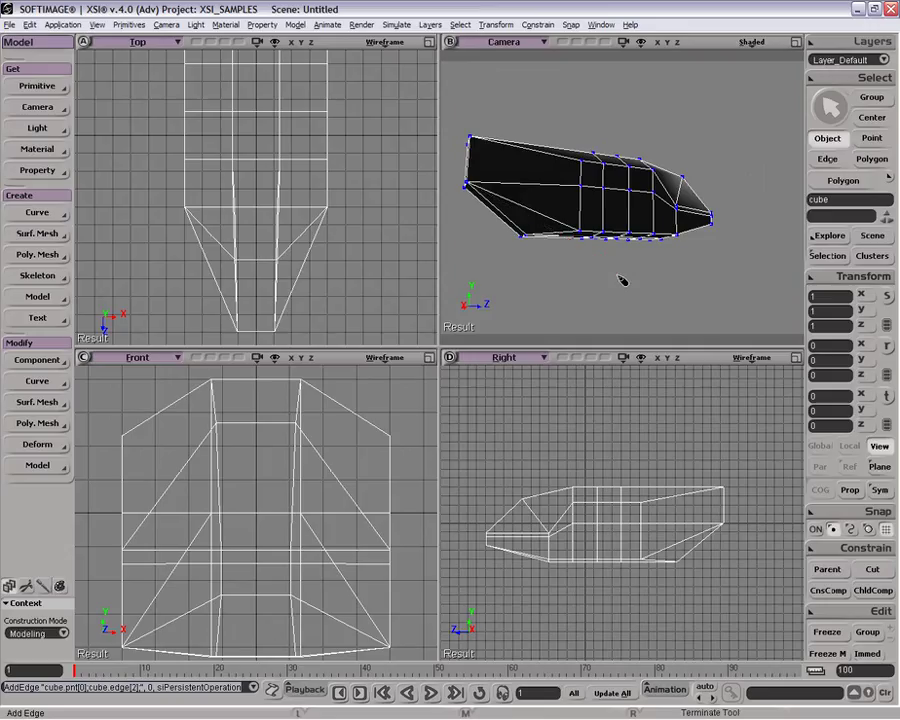
Subdivide the two long edges on top of the tail with 2 subdivisions and Connect enabled
{"action": "left_click_drag", "start_coordinate": [644, 279], "coordinate": [689, 275]}
{"action": "key", "text": "backslash"}
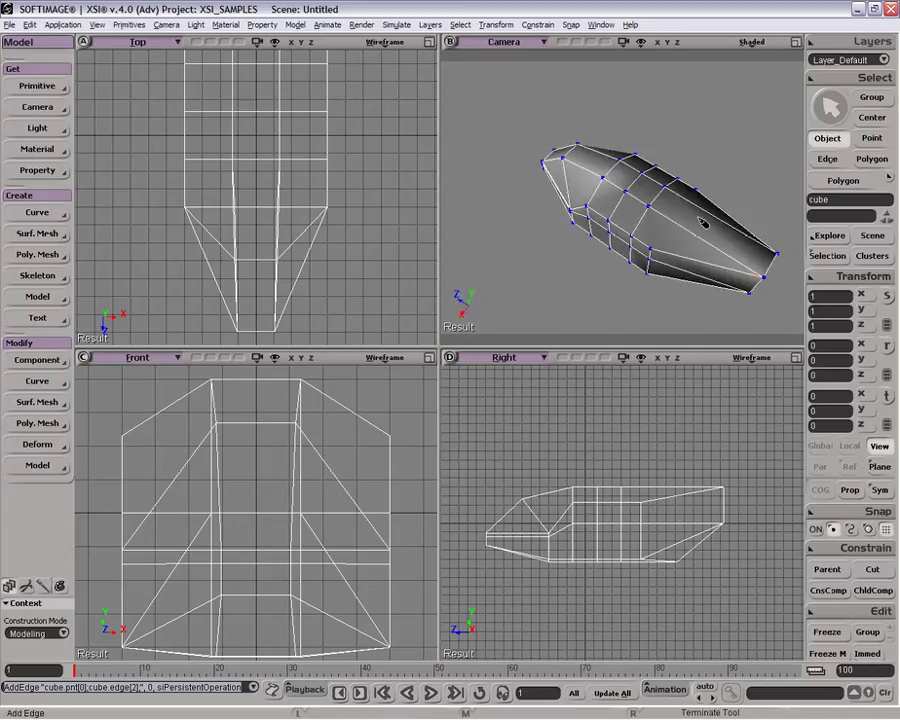
{"action": "key", "text": "o"}
{"action": "left_click_drag", "start_coordinate": [669, 211], "coordinate": [698, 214]}
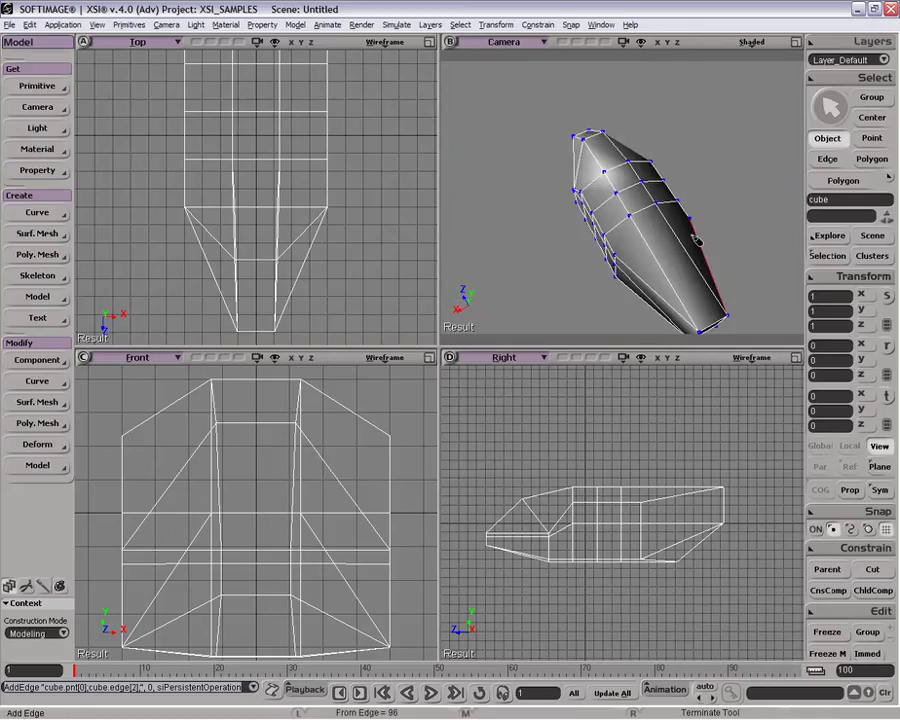
{"action": "key", "text": "e"}
{"action": "left_click", "coordinate": [698, 250]}
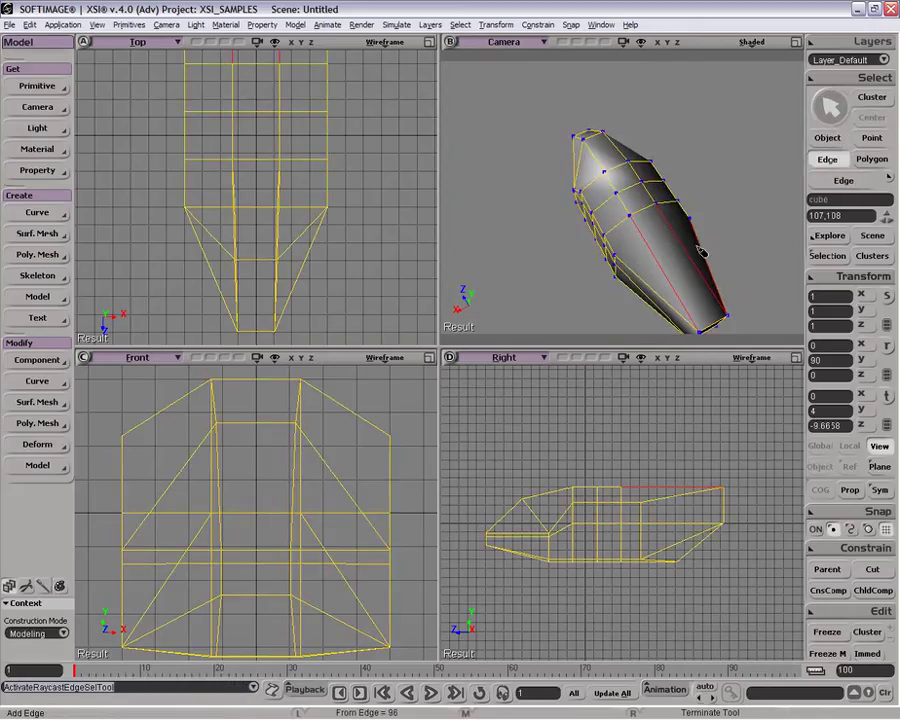
{"action": "left_click", "coordinate": [676, 268]}
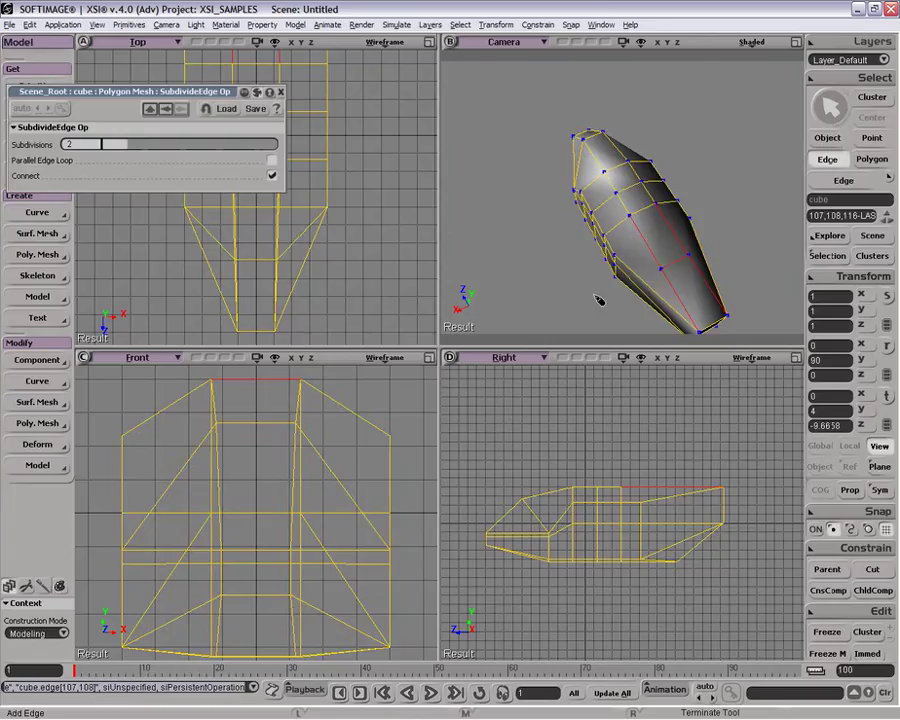
Add an edge on each side joining the new mid-tail point to the body's rear side corner
{"action": "right_click", "coordinate": [706, 296]}
{"action": "key", "text": "backslash"}
{"action": "left_click", "coordinate": [615, 258]}
{"action": "left_click", "coordinate": [697, 256]}
{"action": "left_click", "coordinate": [693, 222]}
{"action": "right_click", "coordinate": [728, 208]}
Maximize the camera view and select the six polygons on the upper nose that form the cockpit windows
{"action": "key", "text": "o"}
{"action": "left_click_drag", "start_coordinate": [709, 293], "coordinate": [737, 86]}
{"action": "left_click", "coordinate": [796, 42]}
{"action": "mouse_move", "coordinate": [587, 233]}
{"action": "left_mouse_down"}
{"action": "mouse_move", "coordinate": [545, 221]}
{"action": "mouse_move", "coordinate": [649, 196]}
{"action": "mouse_move", "coordinate": [590, 260]}
{"action": "mouse_move", "coordinate": [550, 253]}
{"action": "mouse_move", "coordinate": [599, 241]}
{"action": "mouse_move", "coordinate": [585, 255]}
{"action": "left_mouse_up"}
{"action": "key", "text": "u"}
{"action": "mouse_move", "coordinate": [434, 366]}
{"action": "left_mouse_down"}
{"action": "mouse_move", "coordinate": [460, 354]}
{"action": "mouse_move", "coordinate": [504, 402]}
{"action": "mouse_move", "coordinate": [432, 416]}
{"action": "mouse_move", "coordinate": [474, 414]}
{"action": "left_mouse_up"}
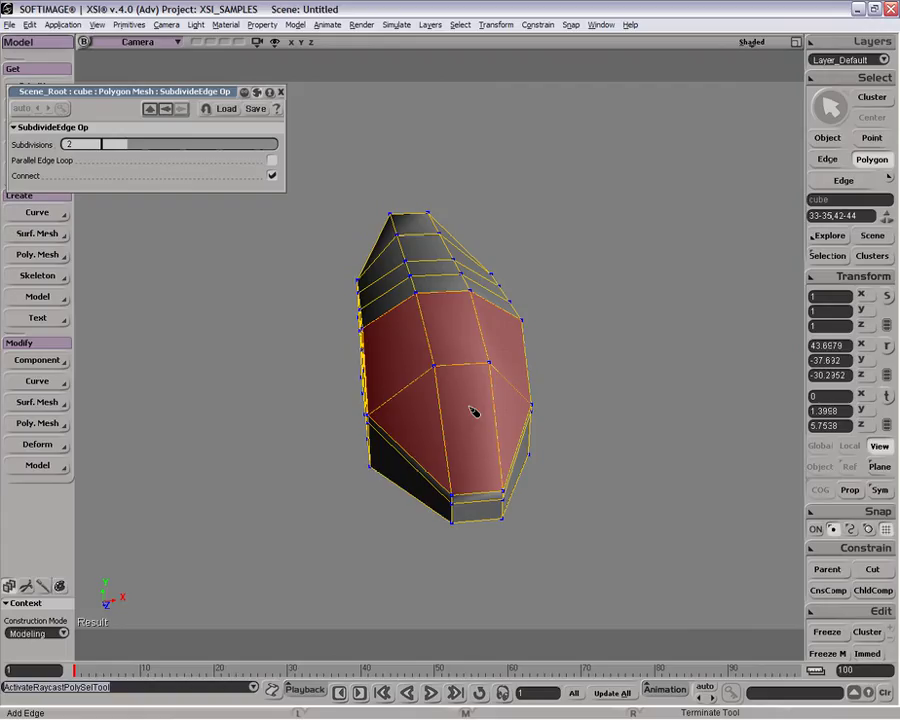
{"action": "key", "text": "space"}
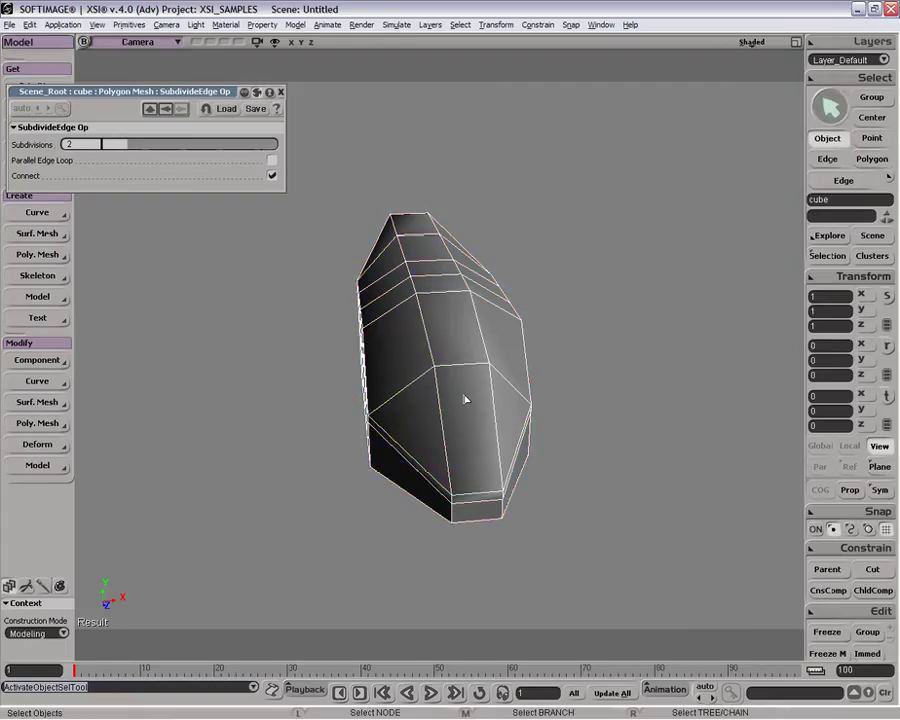
{"action": "key", "text": "u"}
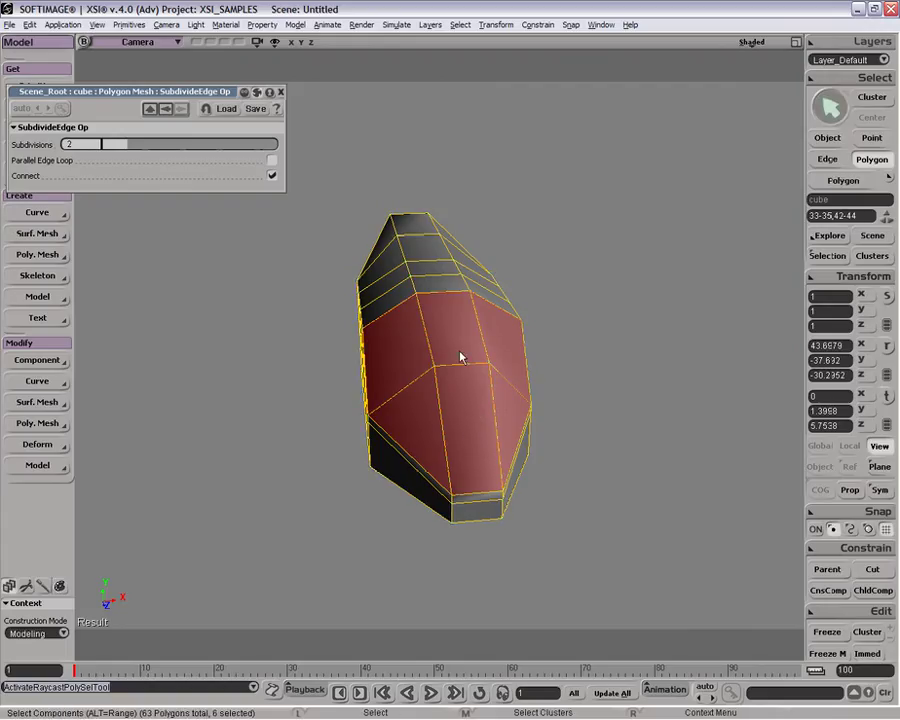
Inset the six cockpit polygons individually with Merge off, an inset amount of about 0.3 and a length of about -0.095
{"action": "right_click", "coordinate": [462, 357]}
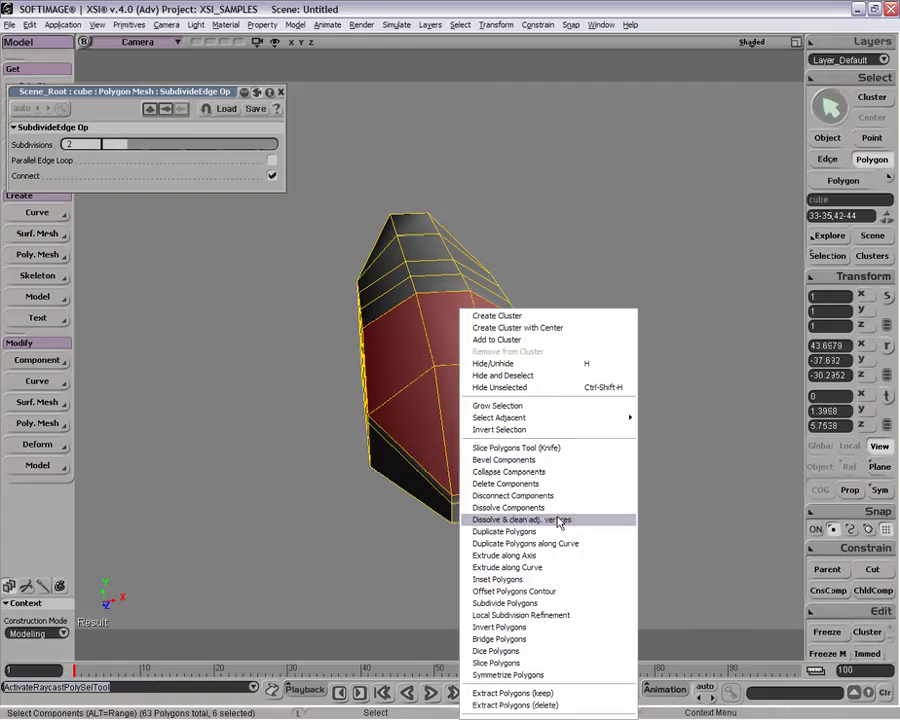
{"action": "left_click", "coordinate": [549, 582]}
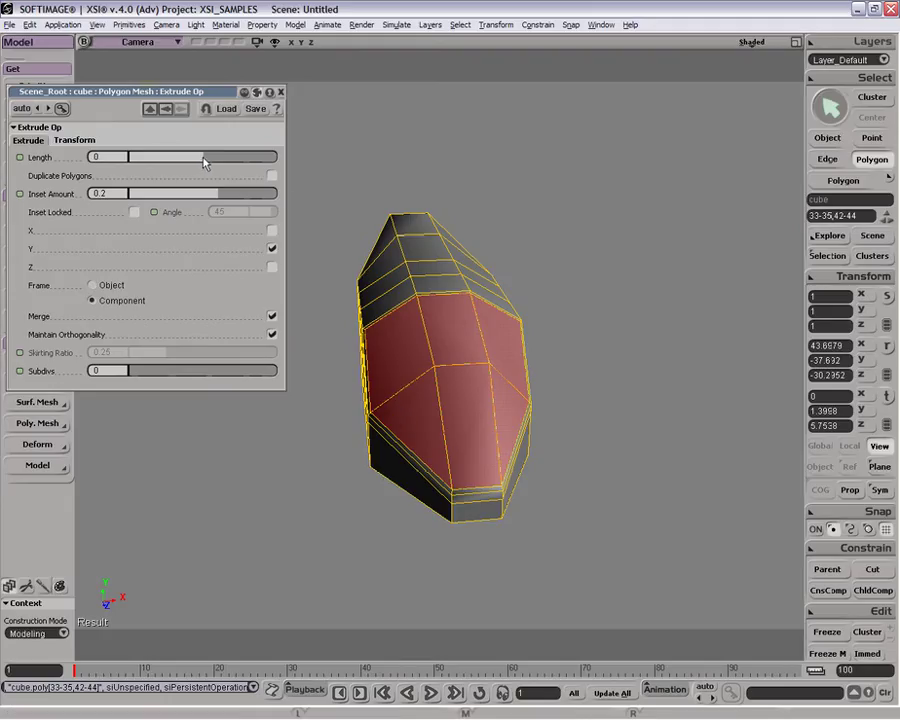
{"action": "left_click_drag", "start_coordinate": [217, 200], "coordinate": [275, 195]}
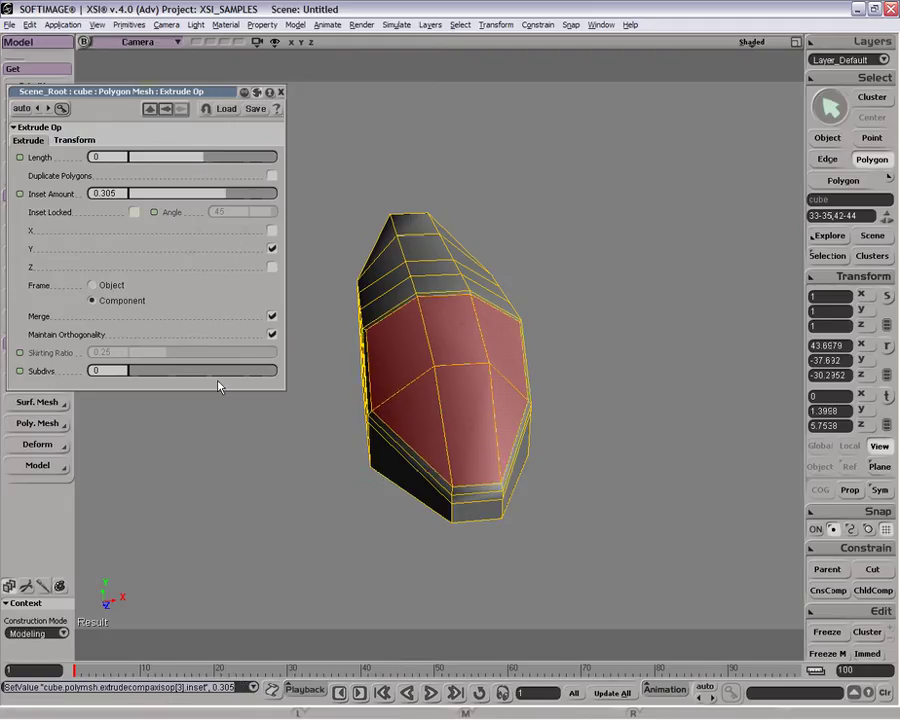
{"action": "left_click", "coordinate": [272, 316]}
{"action": "left_click_drag", "start_coordinate": [223, 197], "coordinate": [203, 161]}
{"action": "left_click", "coordinate": [281, 92]}
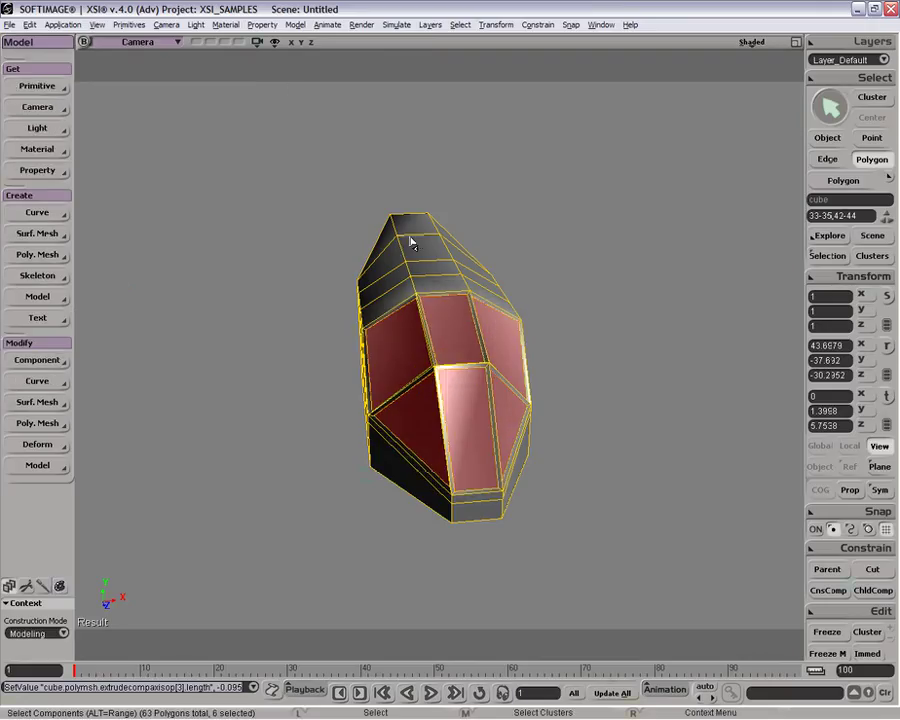
Duplicate the six inset cockpit polygons, push them slightly inward along their local Y axis, and deselect everything
{"action": "key", "text": "ctrl+d"}
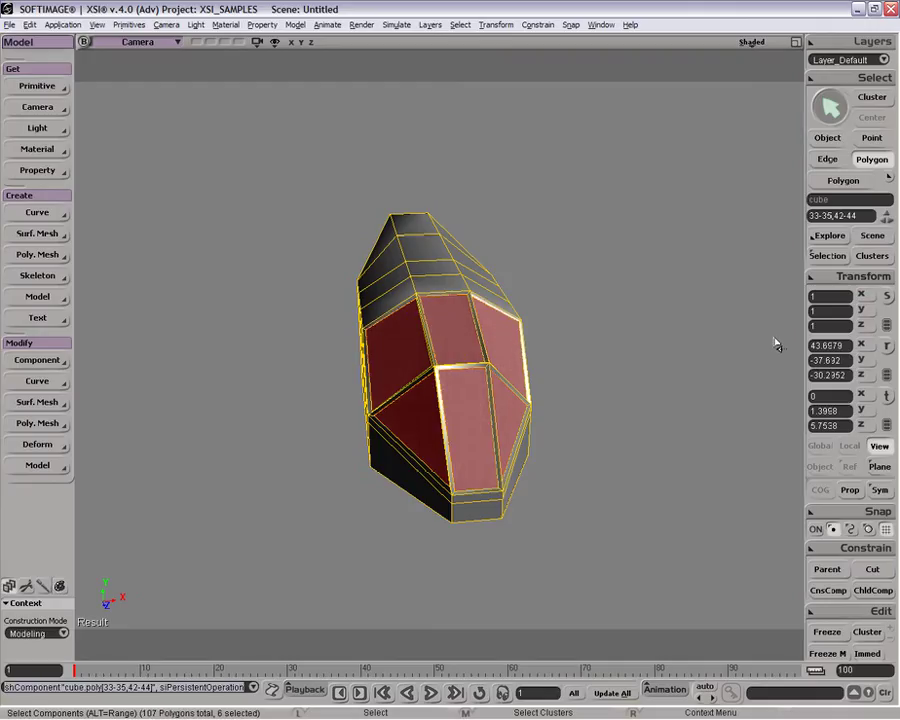
{"action": "key", "text": "v"}
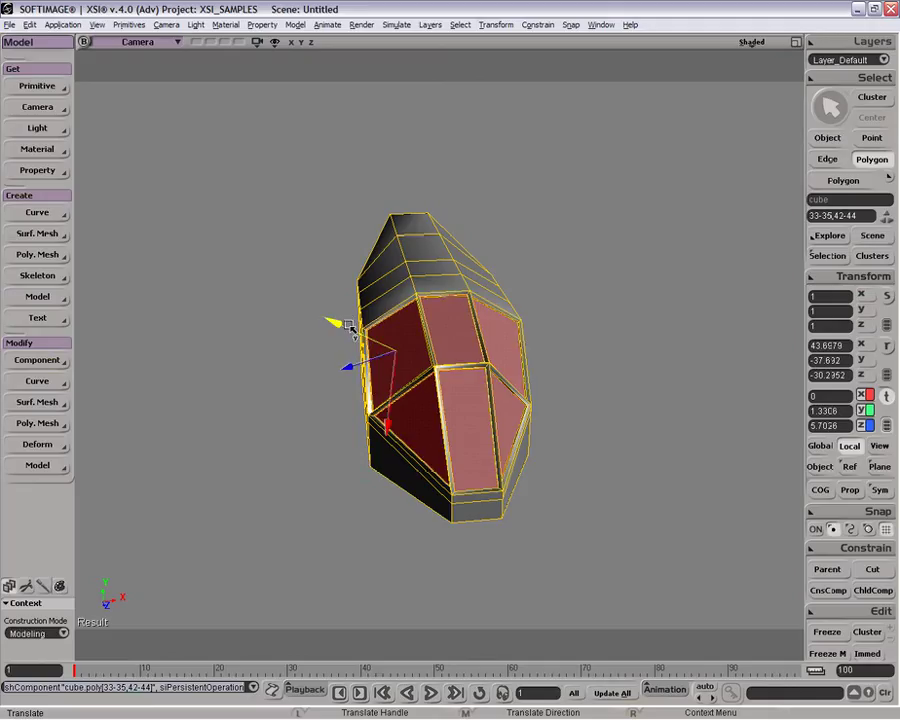
{"action": "key", "text": "space"}
{"action": "left_click", "coordinate": [640, 397]}
{"action": "key", "text": "v"}
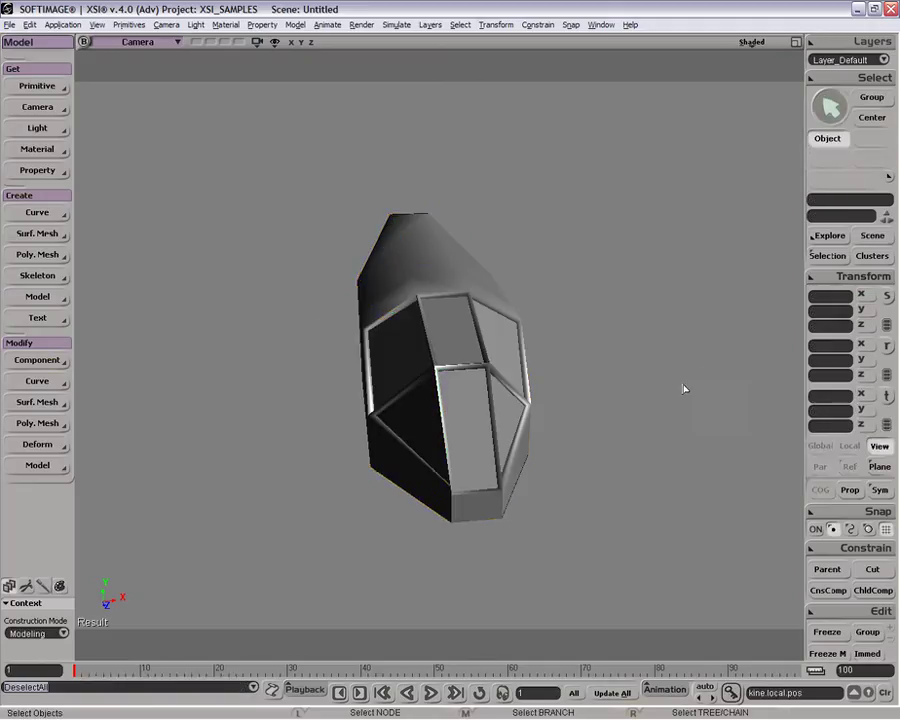
Inspect the cockpit from the other side, restore the four-viewport layout and select the cube for moving
{"action": "key", "text": "o"}
{"action": "left_click_drag", "start_coordinate": [622, 412], "coordinate": [448, 410]}
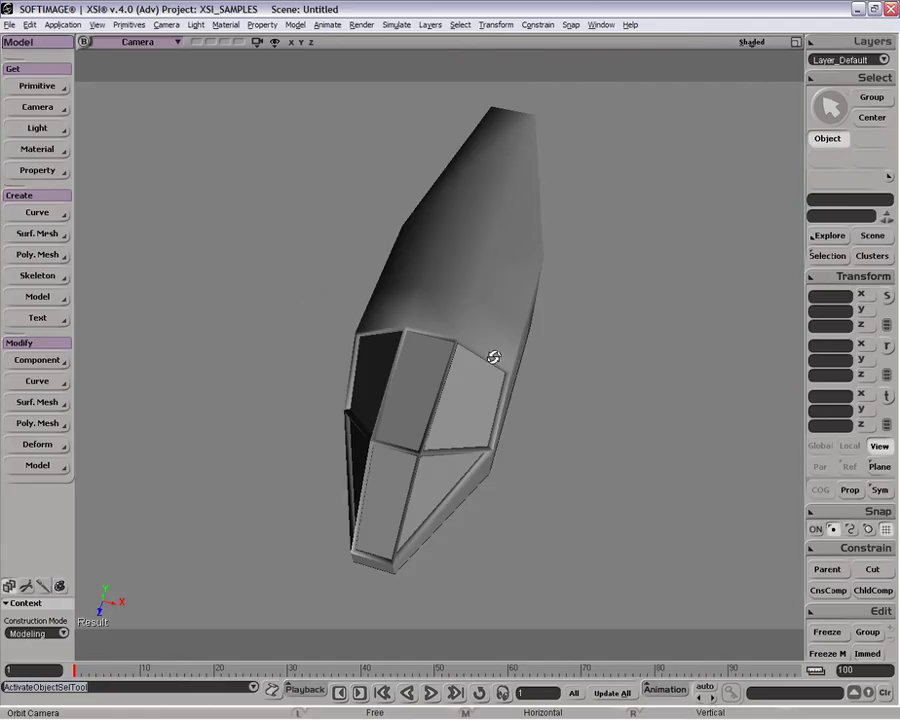
{"action": "left_click", "coordinate": [796, 42]}
{"action": "key", "text": "space"}
{"action": "left_click", "coordinate": [632, 552]}
{"action": "key", "text": "v"}
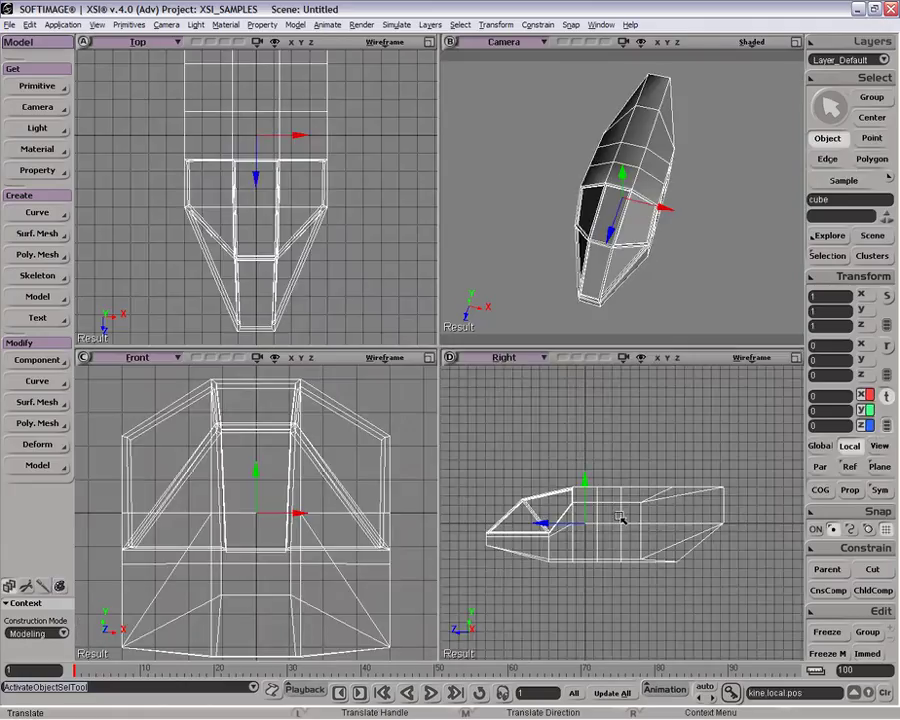
Tag the outer rear corner points of the cockpit windows, scale them inward along global X, and deselect the model
{"action": "key", "text": "t"}
{"action": "left_click_drag", "start_coordinate": [584, 514], "coordinate": [564, 496]}
{"action": "key", "text": "v"}
{"action": "key", "text": "x"}
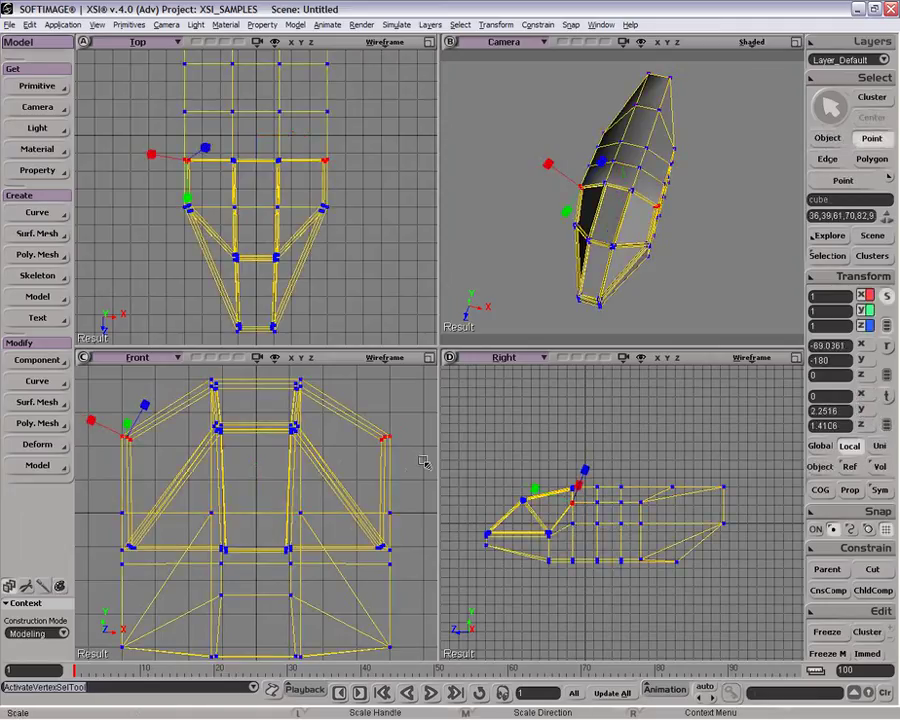
{"action": "left_click_drag", "start_coordinate": [290, 440], "coordinate": [280, 445]}
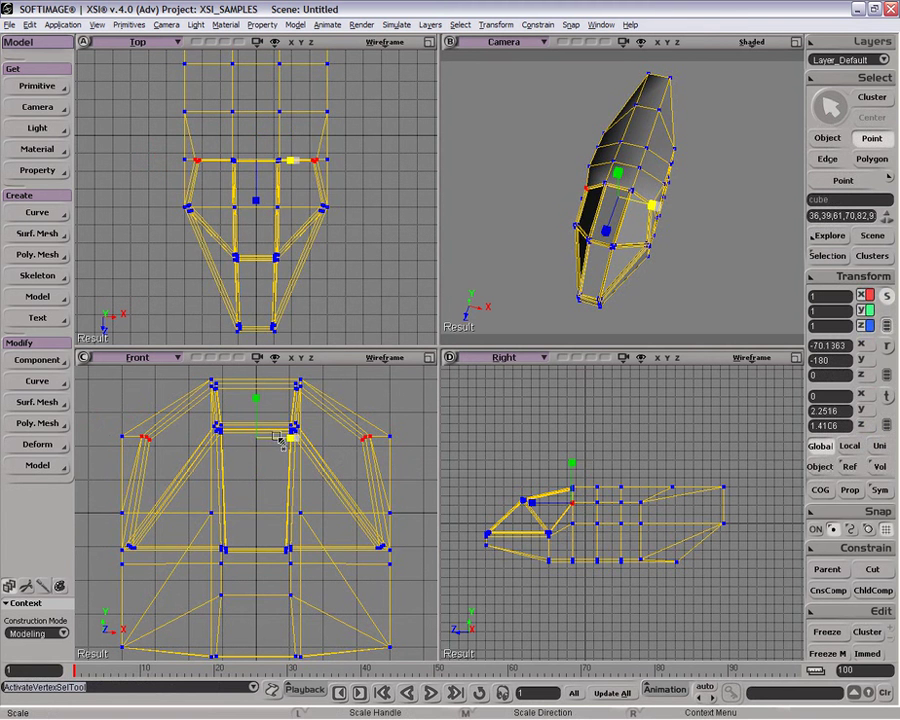
{"action": "key", "text": "space"}
{"action": "left_click", "coordinate": [705, 315]}
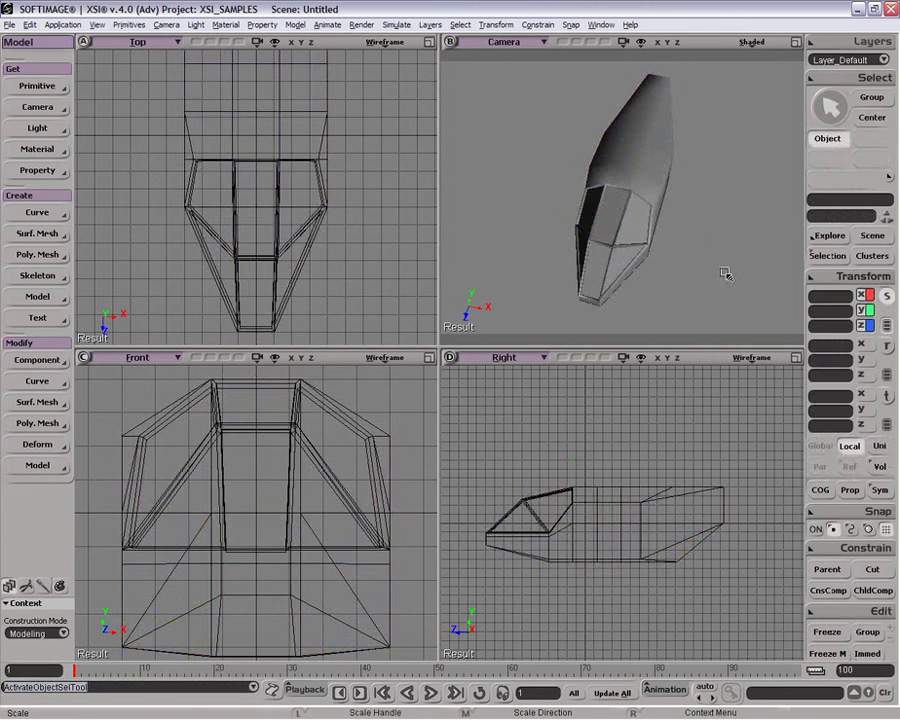
Select the cube and inspect its hull from the side in an enlarged camera view, restoring the four-viewport layout
{"action": "left_click", "coordinate": [795, 43]}
{"action": "key", "text": "o"}
{"action": "left_click_drag", "start_coordinate": [577, 348], "coordinate": [500, 360]}
{"action": "key", "text": "space"}
{"action": "left_click", "coordinate": [502, 350]}
{"action": "key", "text": "x"}
{"action": "key", "text": "o"}
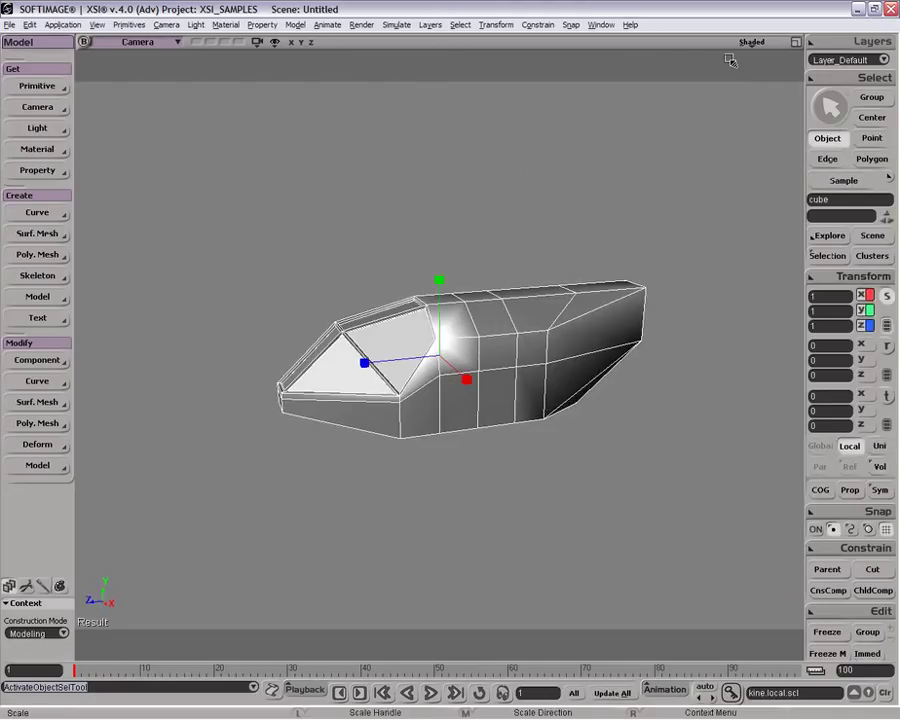
{"action": "left_click", "coordinate": [796, 42]}
{"action": "key", "text": "e"}
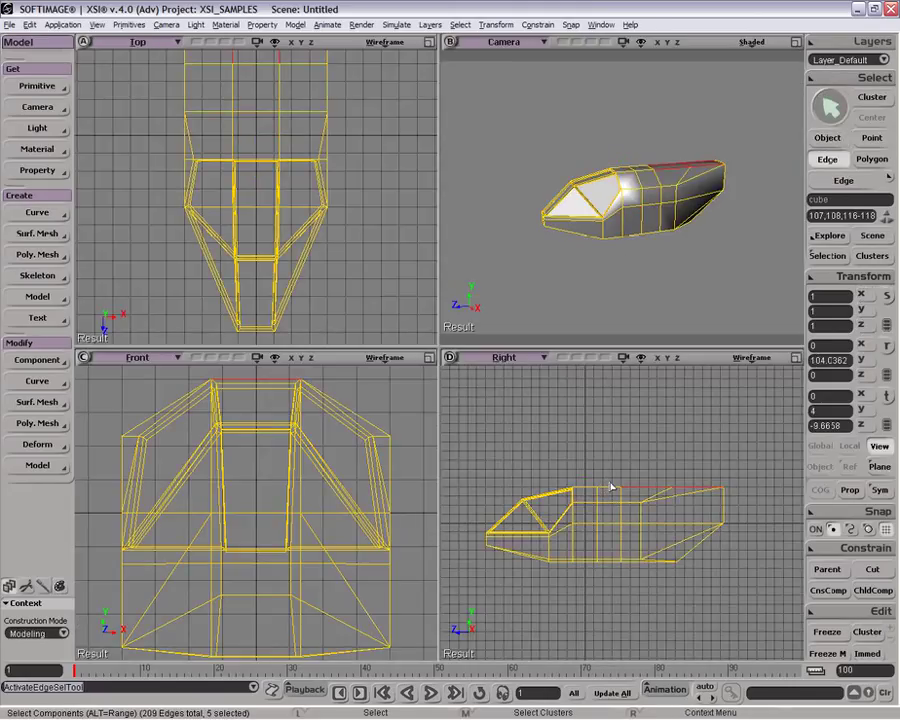
{"action": "left_click", "coordinate": [610, 503]}
{"action": "key", "text": "x"}
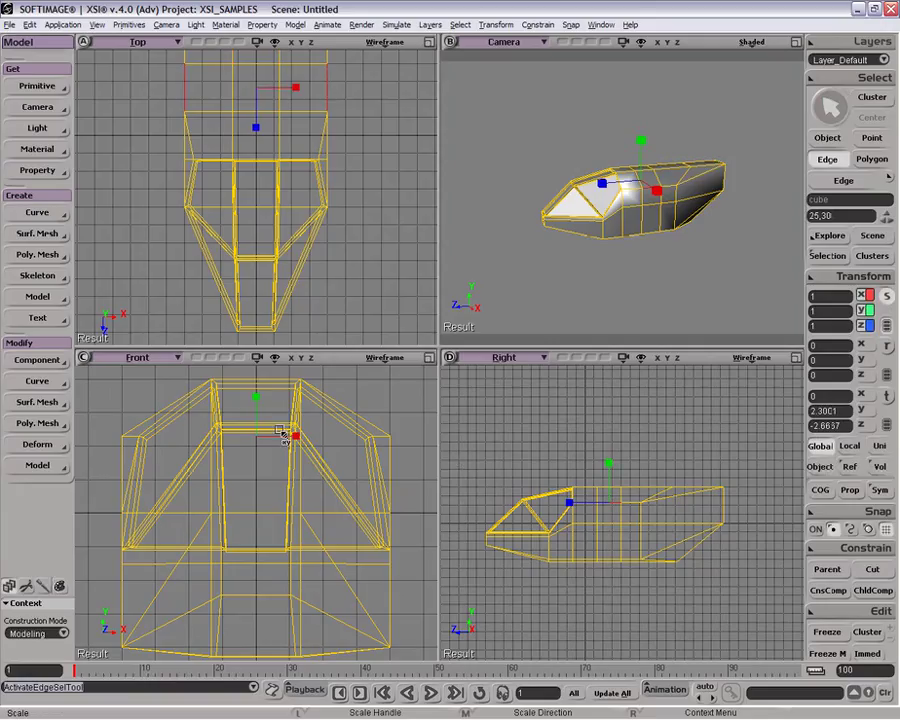
{"action": "left_click_drag", "start_coordinate": [288, 440], "coordinate": [288, 439]}
{"action": "key", "text": "space"}
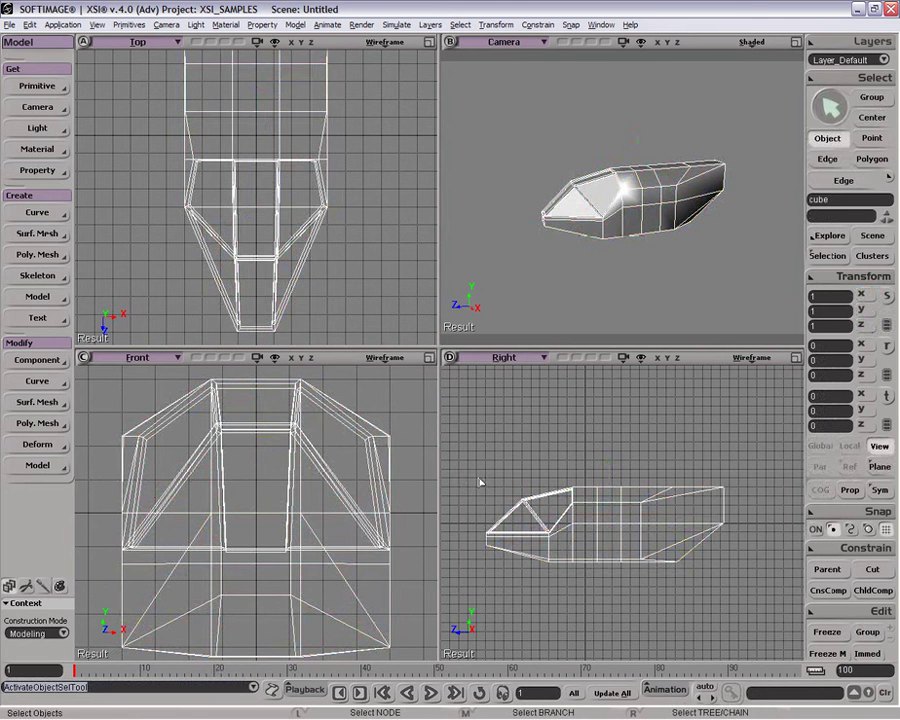
Select the two consecutive upper side edges behind the cockpit on both sides of the hull and scale them inward along global X
{"action": "key", "text": "e"}
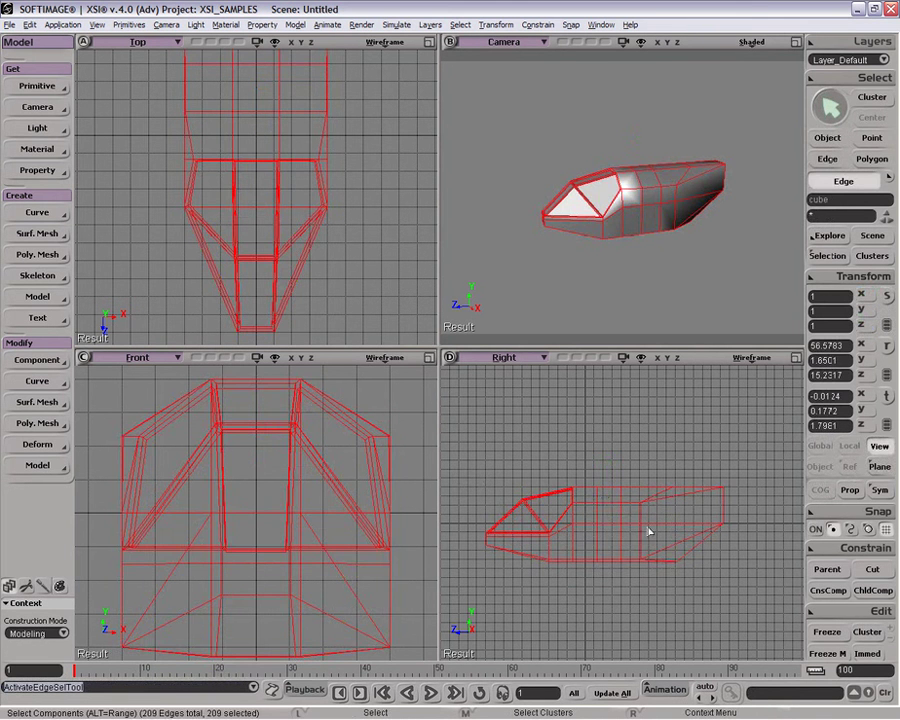
{"action": "left_click", "coordinate": [600, 502]}
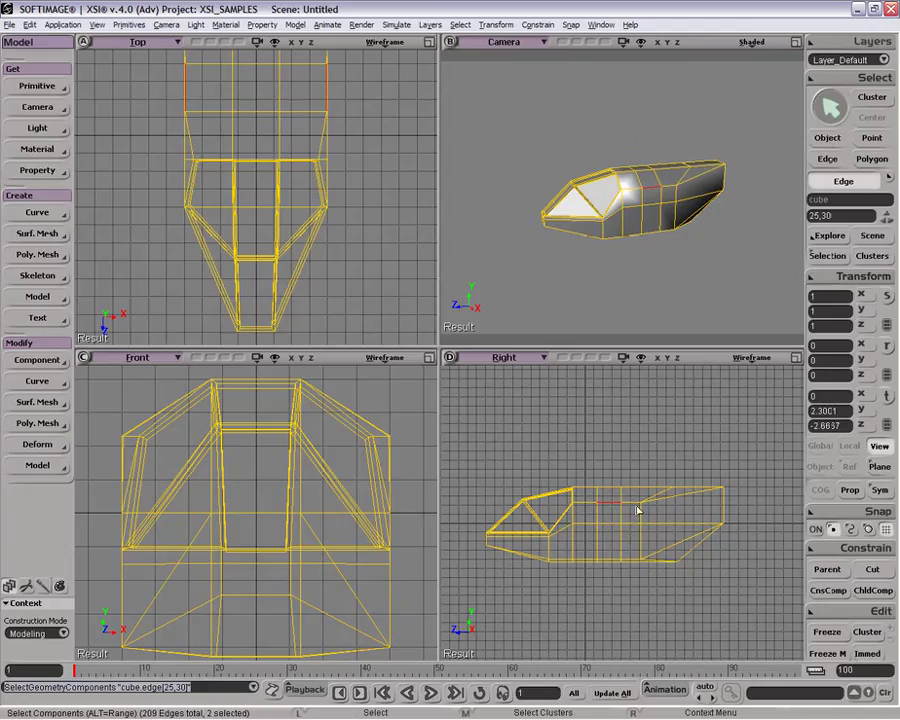
{"action": "key", "text": "shift"}
{"action": "left_click", "coordinate": [635, 511], "text": "shift"}
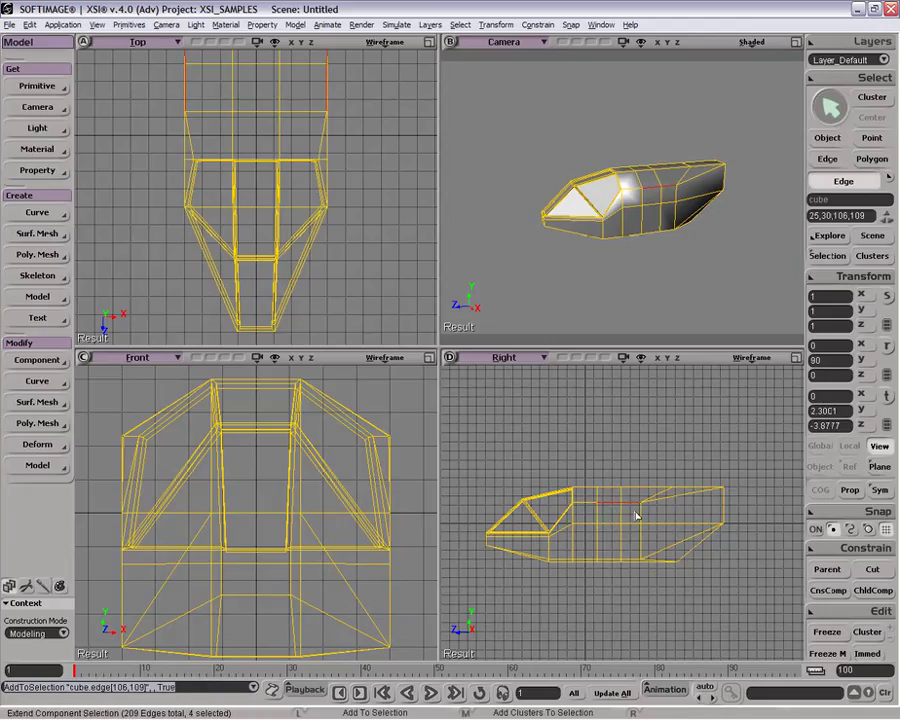
{"action": "key", "text": "x"}
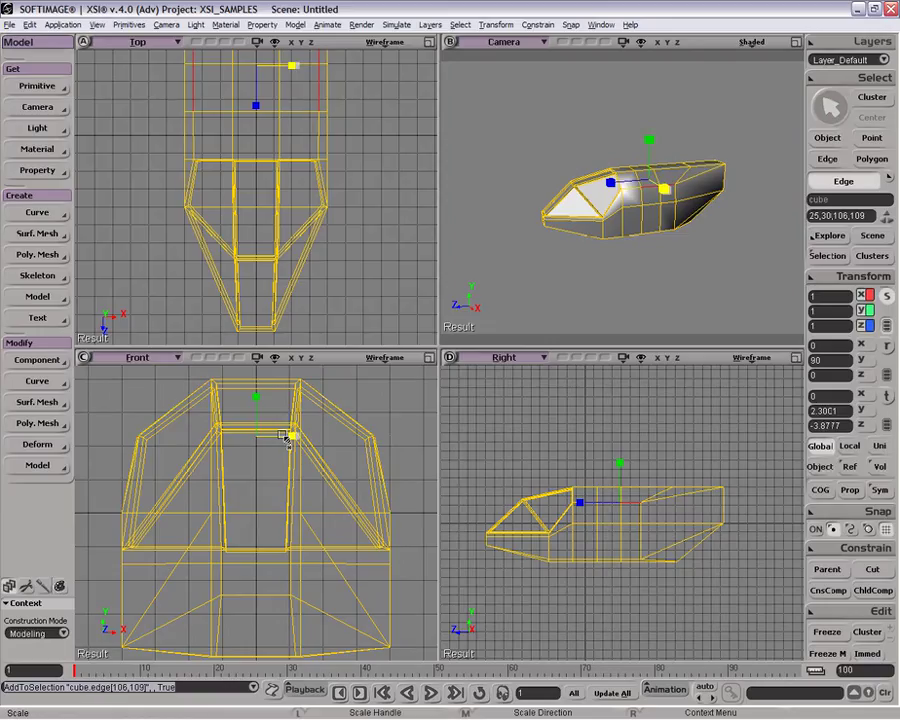
{"action": "key", "text": "space"}
Extrude the upper rear end polygon of the hull along its axis with a length of 10
{"action": "key", "text": "p"}
{"action": "left_click_drag", "start_coordinate": [705, 145], "coordinate": [668, 146]}
{"action": "key", "text": "o"}
{"action": "key", "text": "p"}
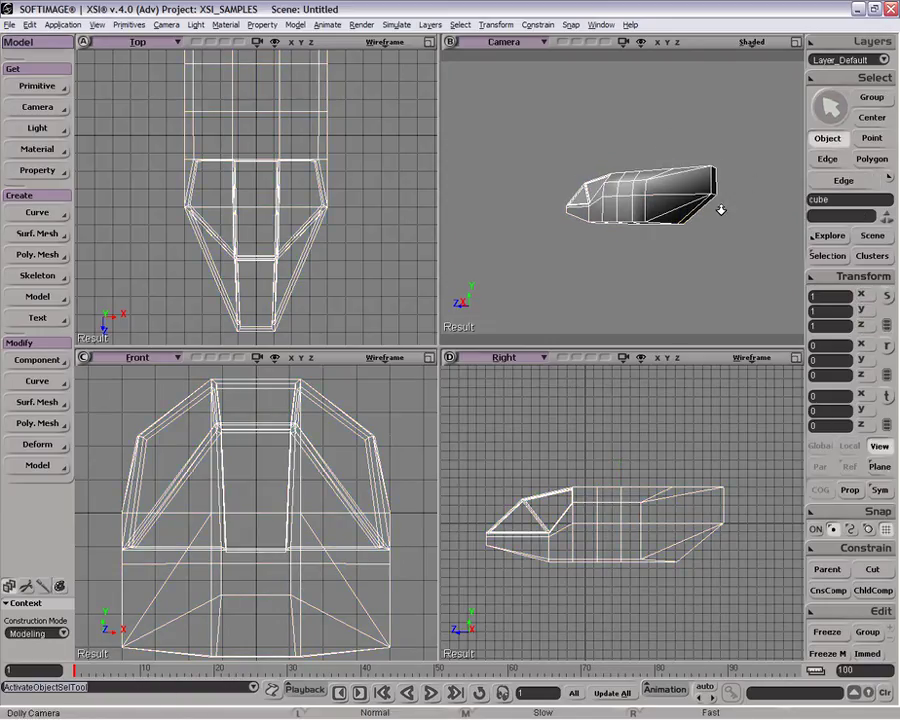
{"action": "key", "text": "u"}
{"action": "left_click", "coordinate": [713, 190]}
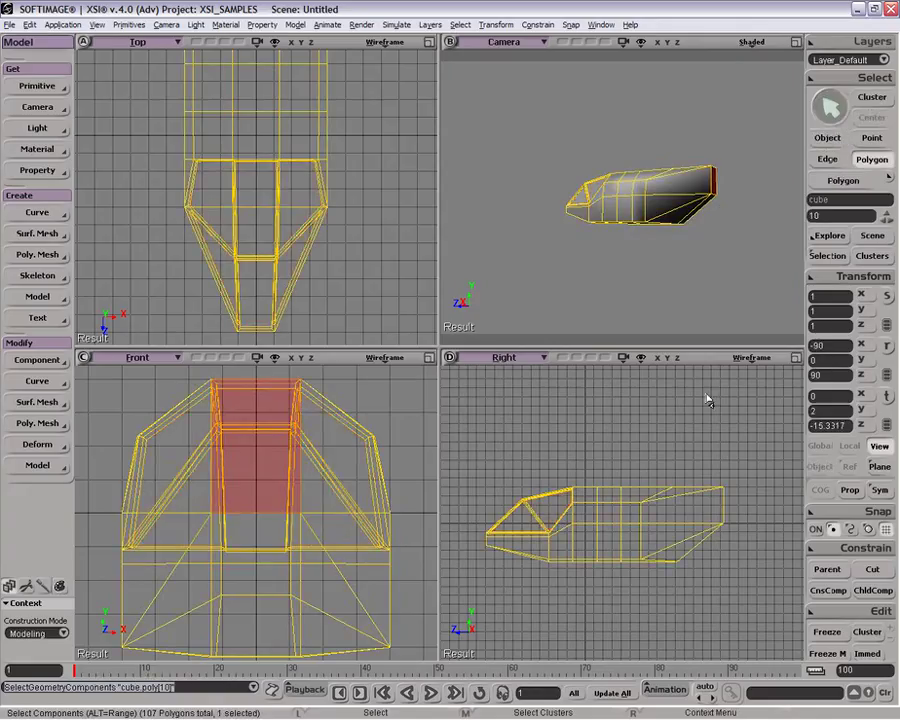
{"action": "key", "text": "z"}
{"action": "right_click", "coordinate": [701, 394]}
{"action": "right_click", "coordinate": [701, 394]}
{"action": "left_click_drag", "start_coordinate": [688, 390], "coordinate": [619, 400]}
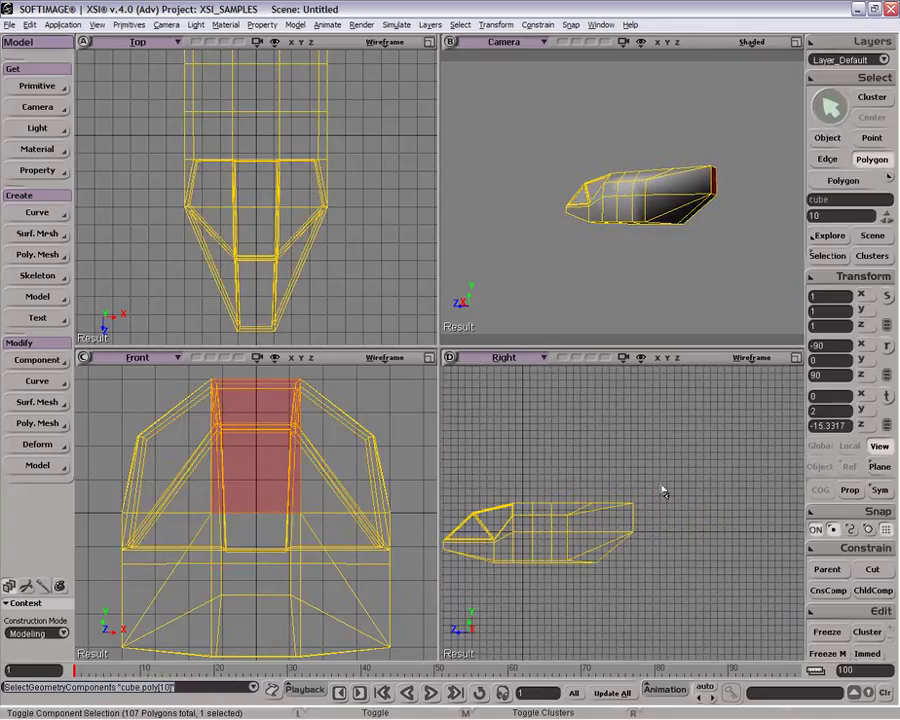
{"action": "right_click", "coordinate": [713, 190]}
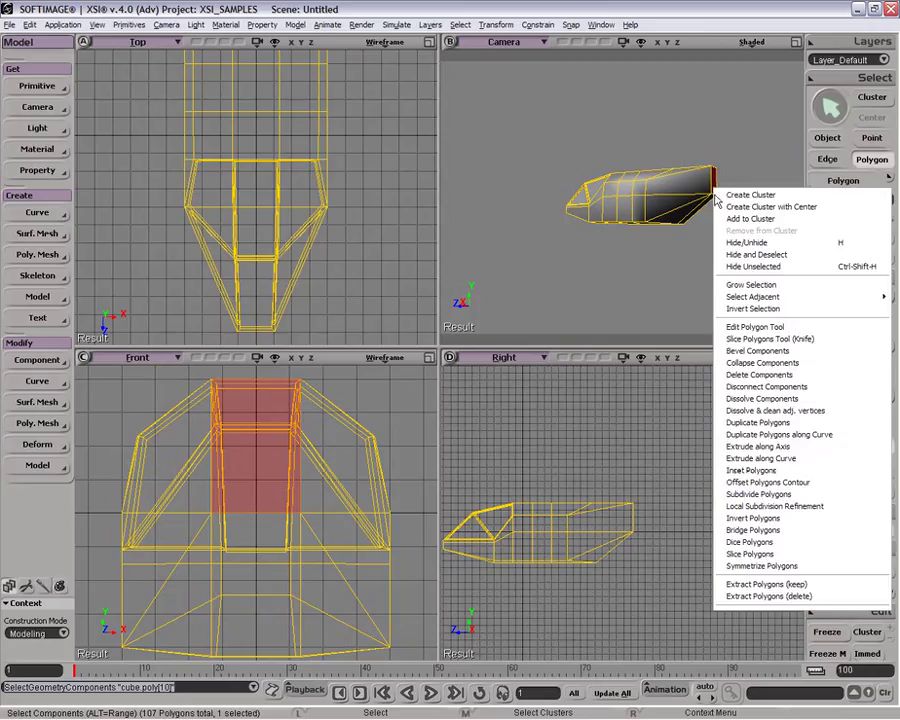
{"action": "left_click", "coordinate": [794, 447]}
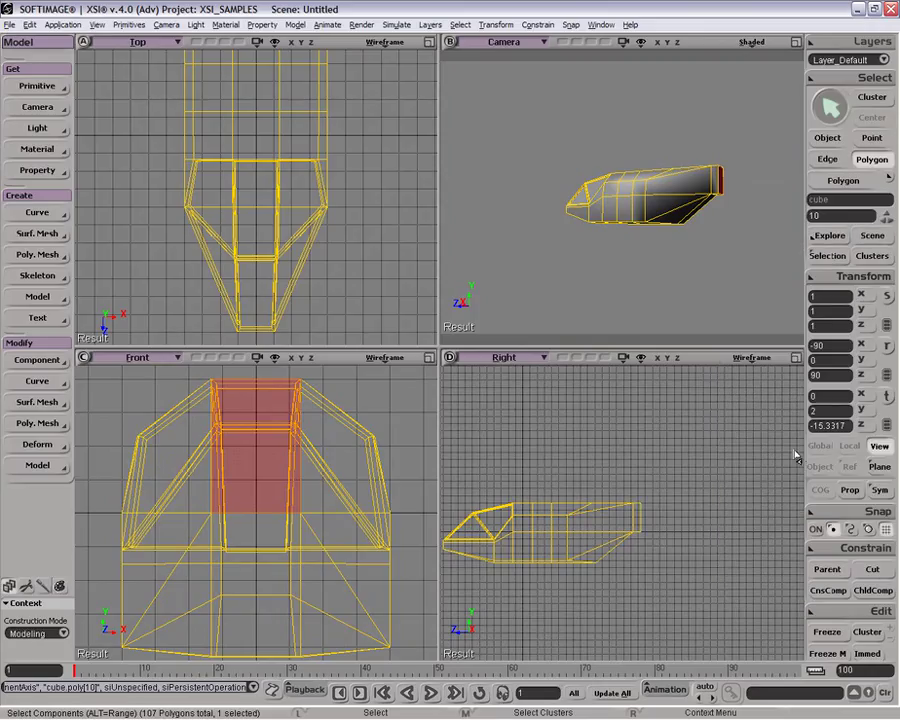
{"action": "left_click_drag", "start_coordinate": [219, 166], "coordinate": [266, 156]}
Taper the tail extrusion with scaling X 0.498, Y 0.995 and Z 0.448, and turn off Transform Per Subdivision
{"action": "left_click", "coordinate": [75, 140]}
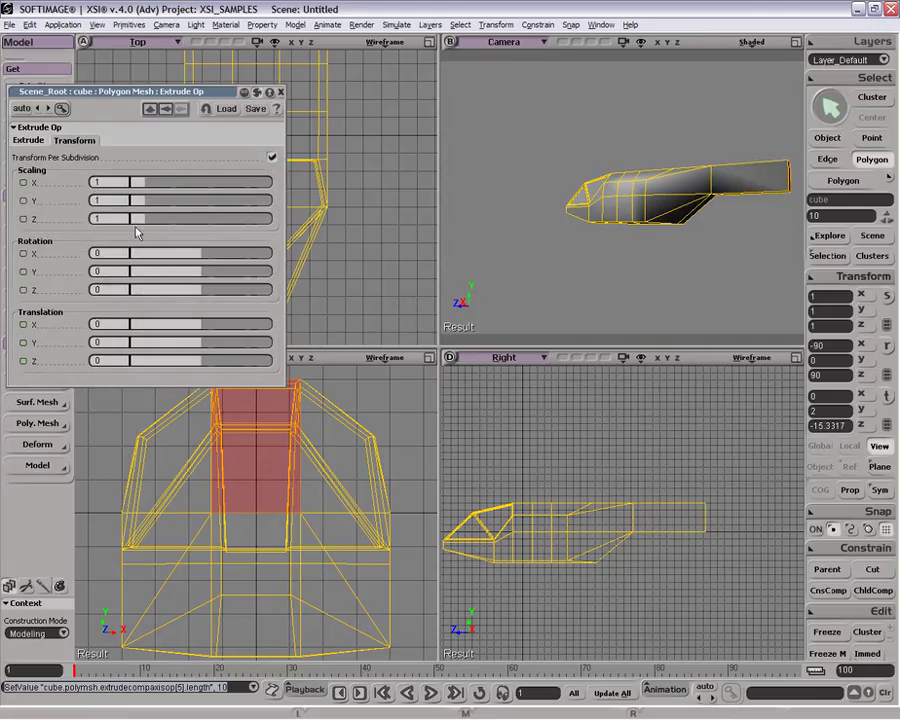
{"action": "left_click_drag", "start_coordinate": [141, 202], "coordinate": [146, 206]}
{"action": "mouse_move", "coordinate": [146, 206]}
{"action": "left_mouse_down"}
{"action": "mouse_move", "coordinate": [137, 221]}
{"action": "mouse_move", "coordinate": [139, 188]}
{"action": "left_mouse_up"}
{"action": "left_click", "coordinate": [33, 140]}
{"action": "left_click", "coordinate": [75, 140]}
{"action": "left_click", "coordinate": [271, 156]}
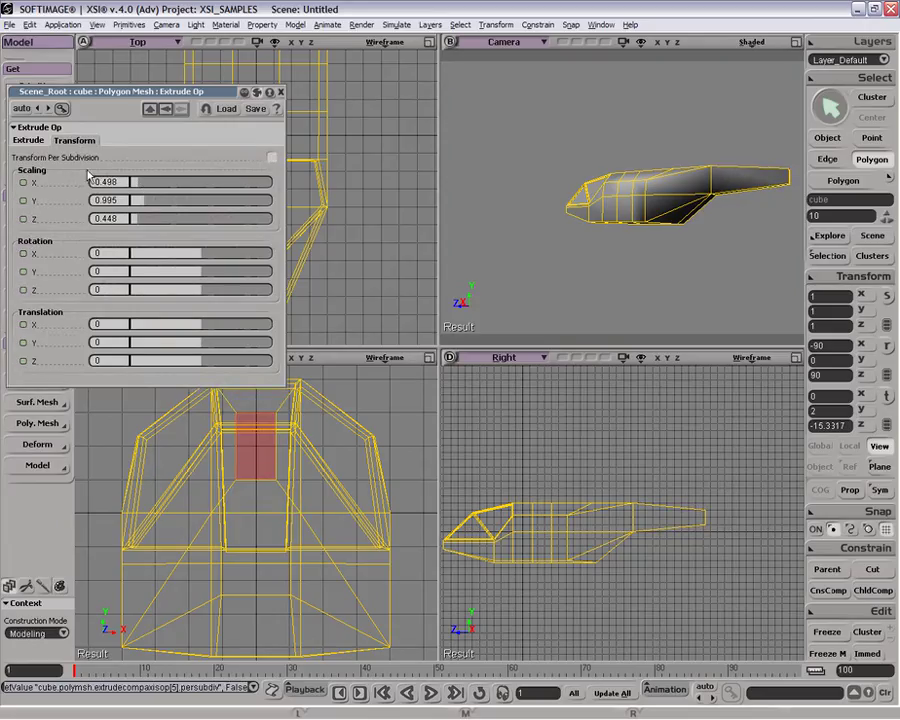
Give the tail extrusion 2 subdivisions and translate it 1.542 in X and 10 in Y
{"action": "left_click", "coordinate": [30, 142]}
{"action": "mouse_move", "coordinate": [155, 372]}
{"action": "left_mouse_down"}
{"action": "mouse_move", "coordinate": [177, 374]}
{"action": "mouse_move", "coordinate": [165, 368]}
{"action": "left_mouse_up"}
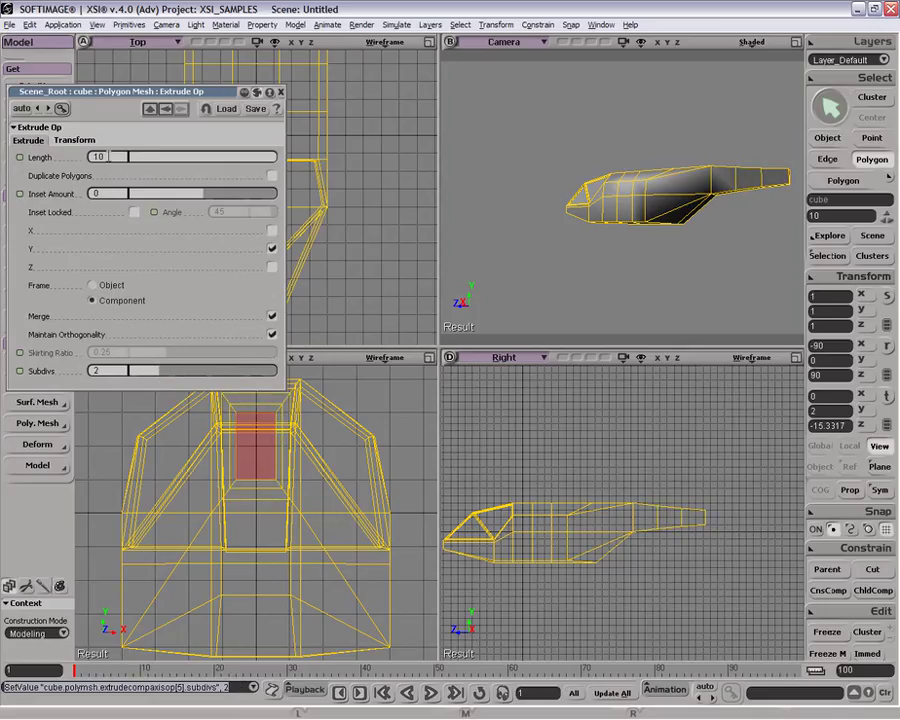
{"action": "left_click", "coordinate": [74, 140]}
{"action": "mouse_move", "coordinate": [207, 347]}
{"action": "left_mouse_down"}
{"action": "mouse_move", "coordinate": [266, 344]}
{"action": "mouse_move", "coordinate": [230, 340]}
{"action": "mouse_move", "coordinate": [199, 365]}
{"action": "mouse_move", "coordinate": [199, 324]}
{"action": "mouse_move", "coordinate": [226, 324]}
{"action": "mouse_move", "coordinate": [214, 335]}
{"action": "left_mouse_up"}
{"action": "key", "text": "ctrl+z"}
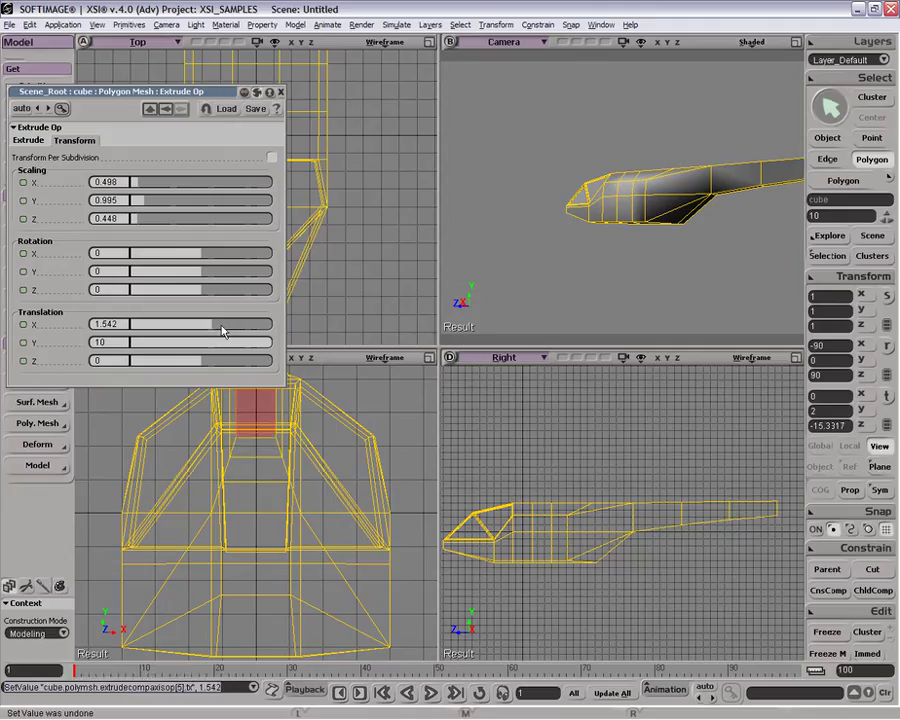
{"action": "left_click", "coordinate": [40, 144]}
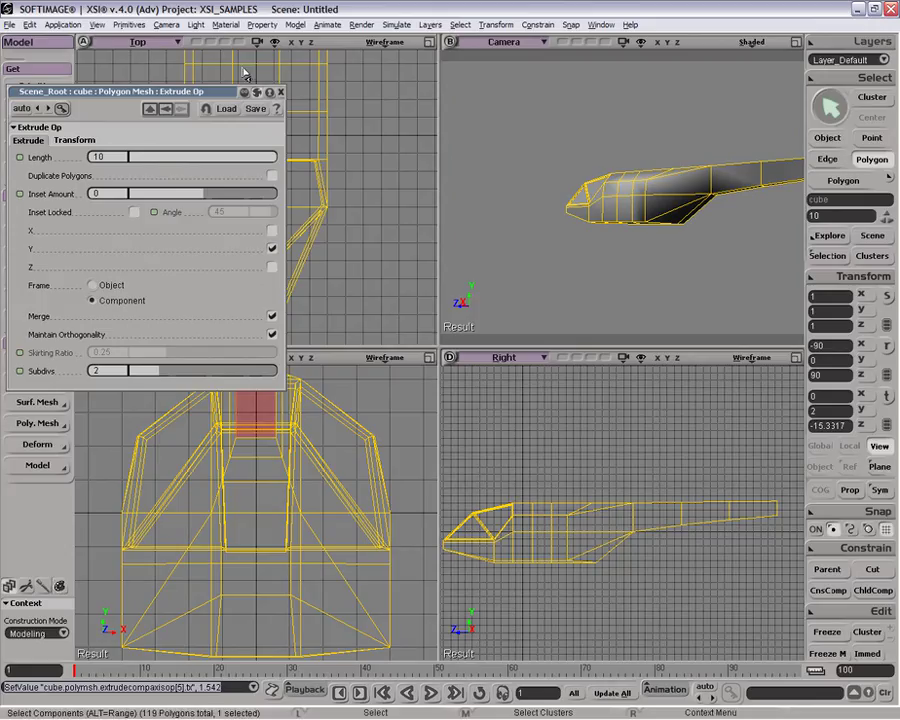
{"action": "left_click", "coordinate": [281, 92]}
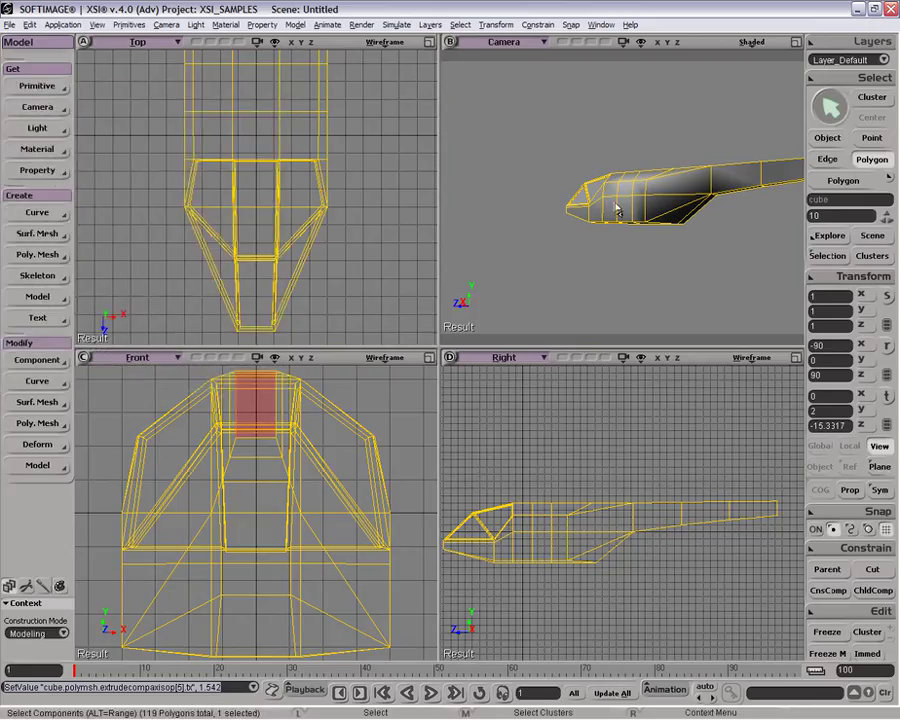
Select the four lengthwise edges of the last tail segment
{"action": "key", "text": "space"}
{"action": "right_click_drag", "start_coordinate": [712, 175], "coordinate": [694, 174]}
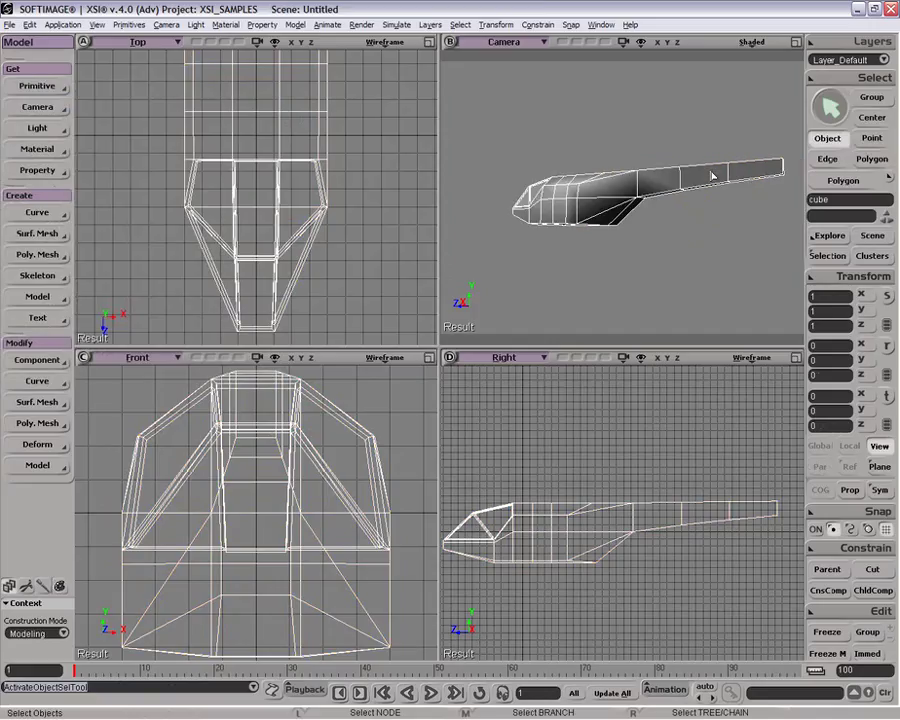
{"action": "left_click_drag", "start_coordinate": [675, 208], "coordinate": [602, 177]}
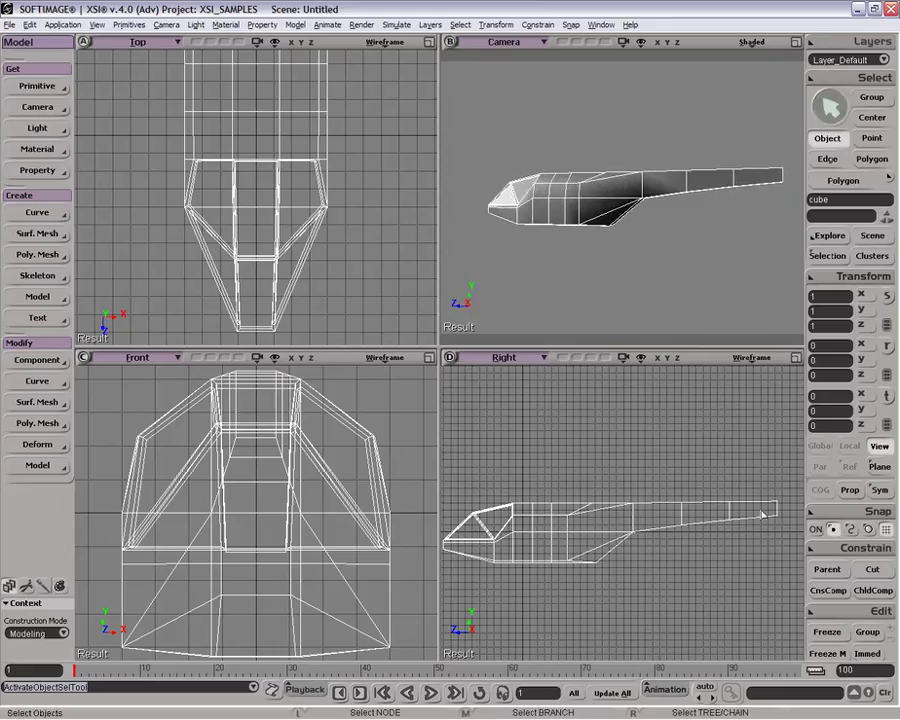
{"action": "key", "text": "e"}
{"action": "left_click_drag", "start_coordinate": [760, 497], "coordinate": [765, 570]}
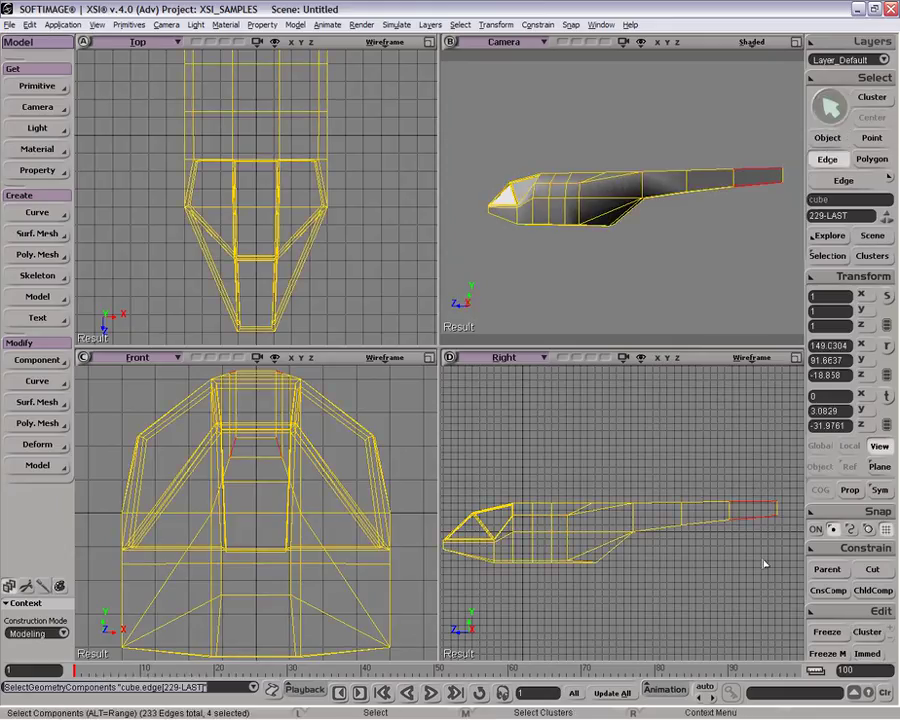
{"action": "key", "text": "e"}
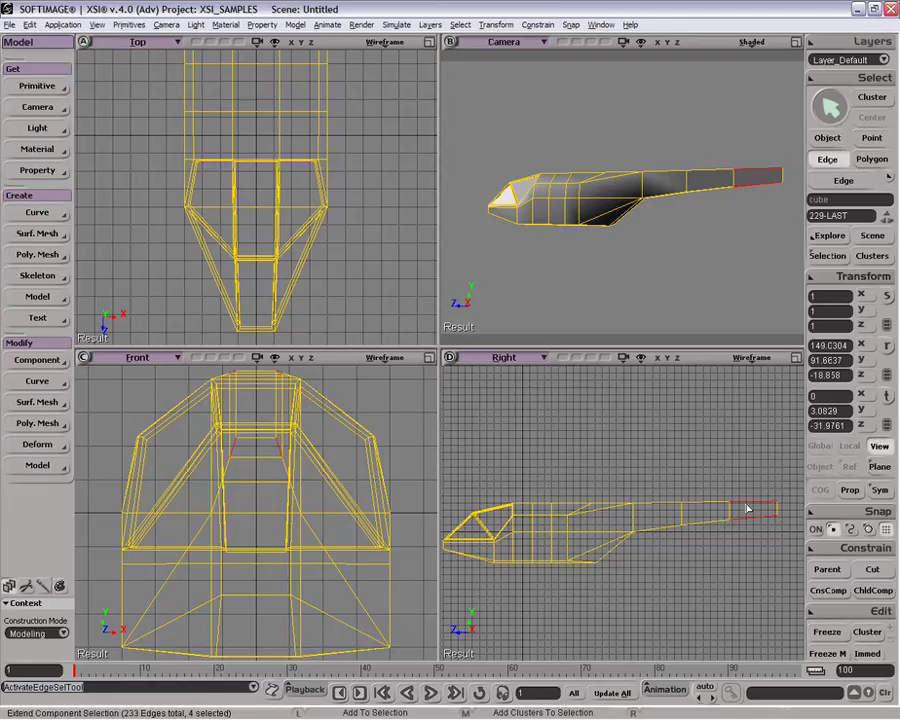
{"action": "key", "text": "shift+d"}
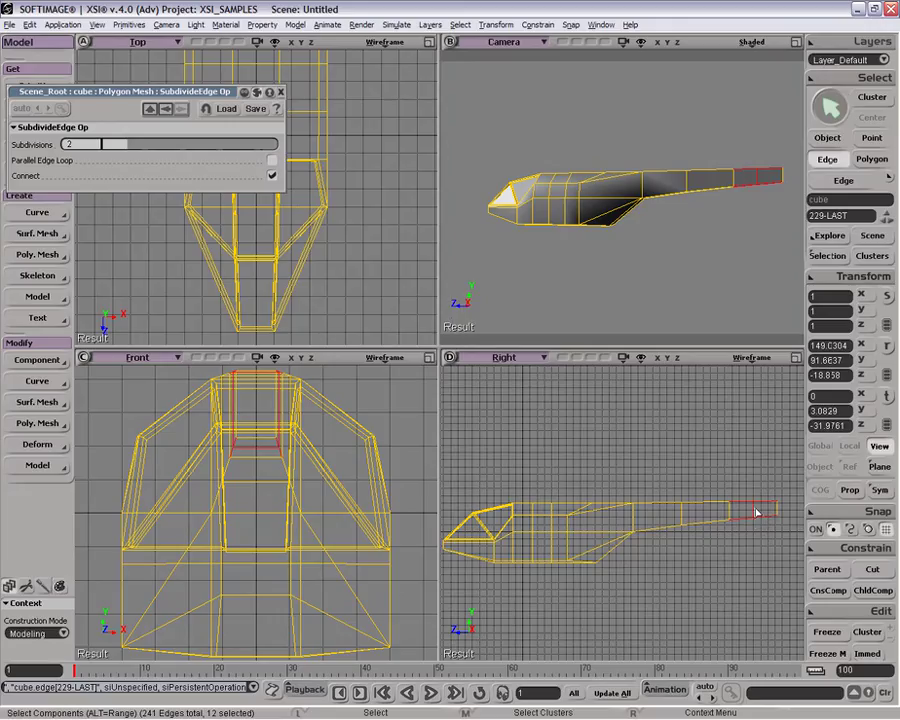
{"action": "left_click", "coordinate": [281, 91]}
{"action": "key", "text": "ctrl+z"}
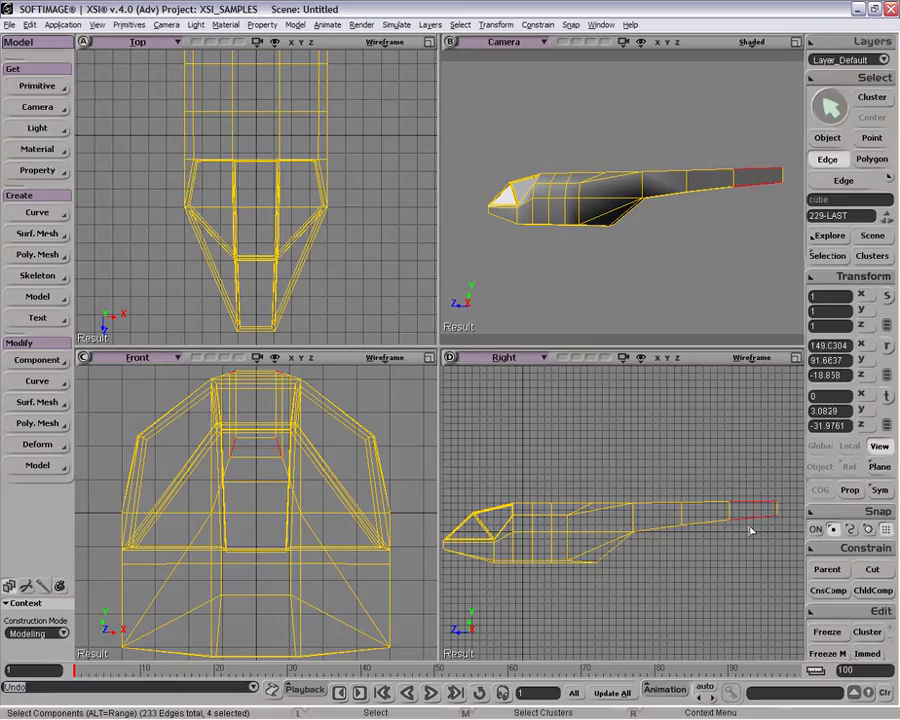
Split the selected edges of the last tail segment at a ratio of about 31.432 with Connect on
{"action": "right_click", "coordinate": [757, 520]}
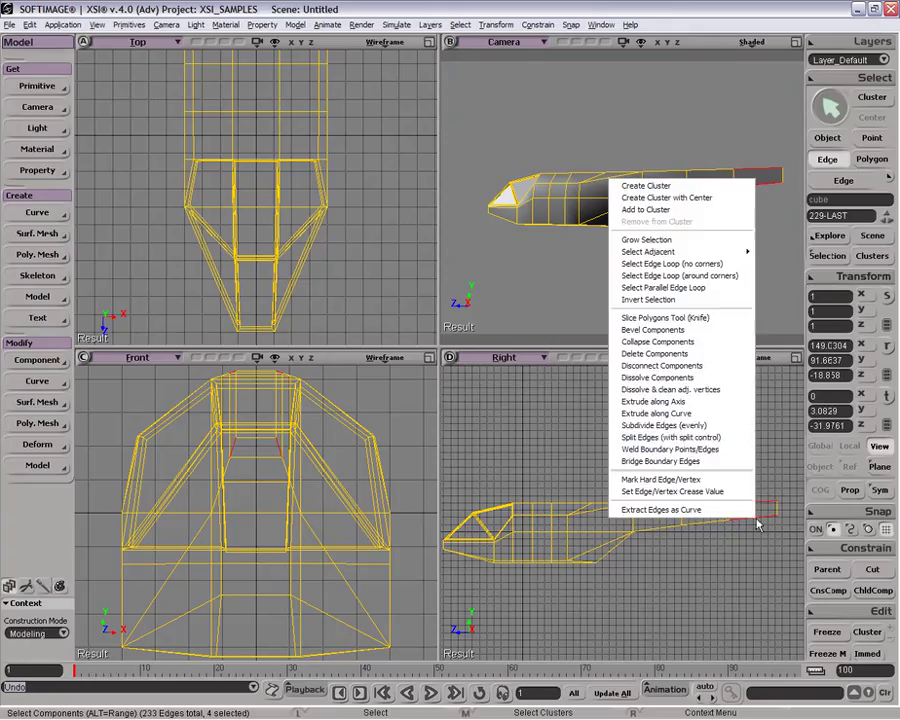
{"action": "left_click", "coordinate": [718, 437]}
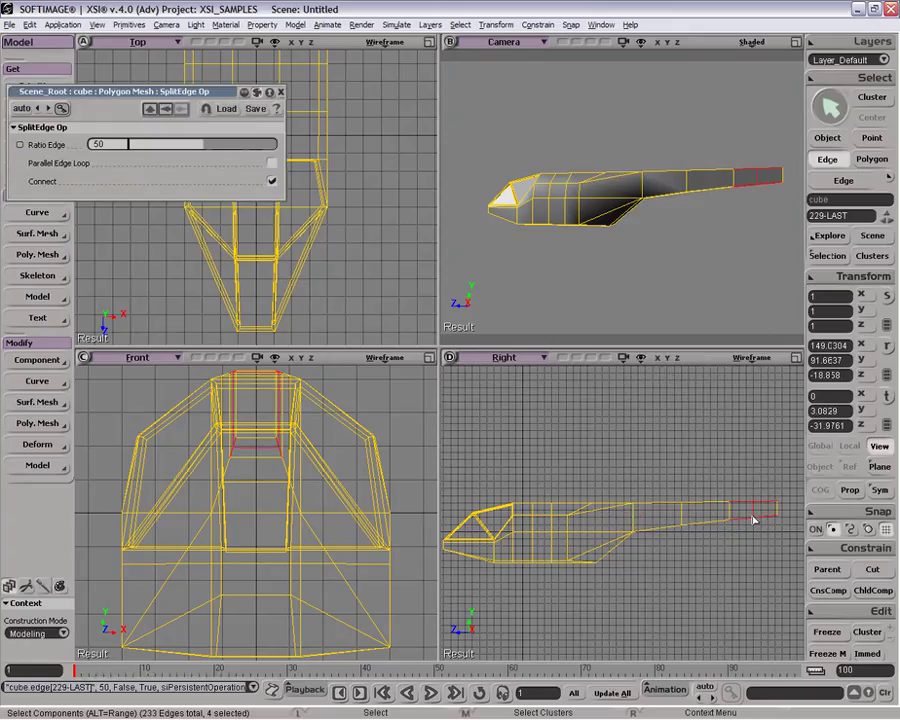
{"action": "left_click_drag", "start_coordinate": [198, 146], "coordinate": [170, 147]}
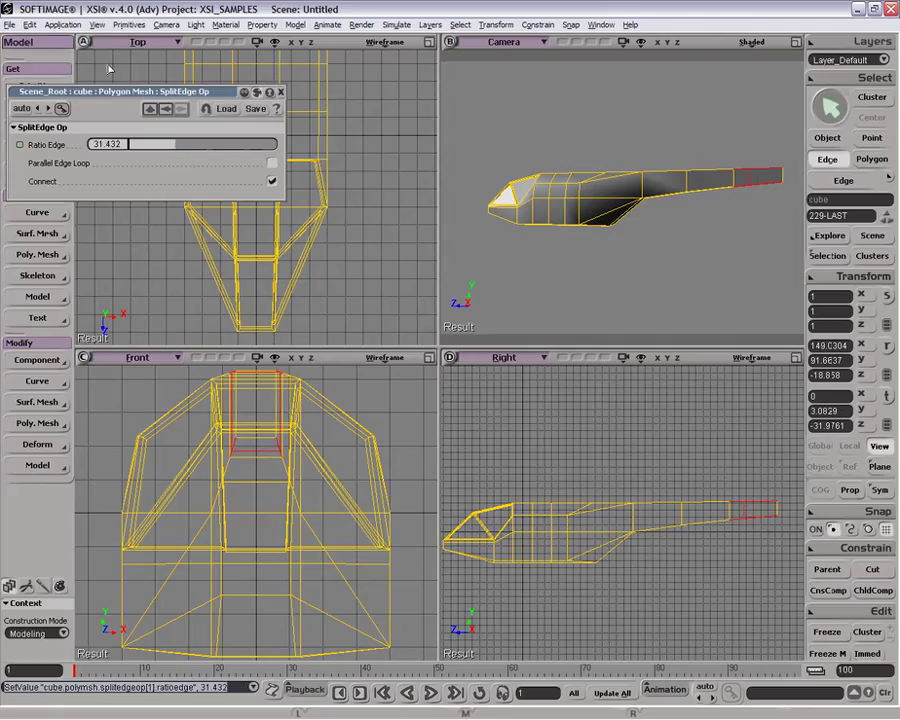
{"action": "left_click", "coordinate": [243, 92]}
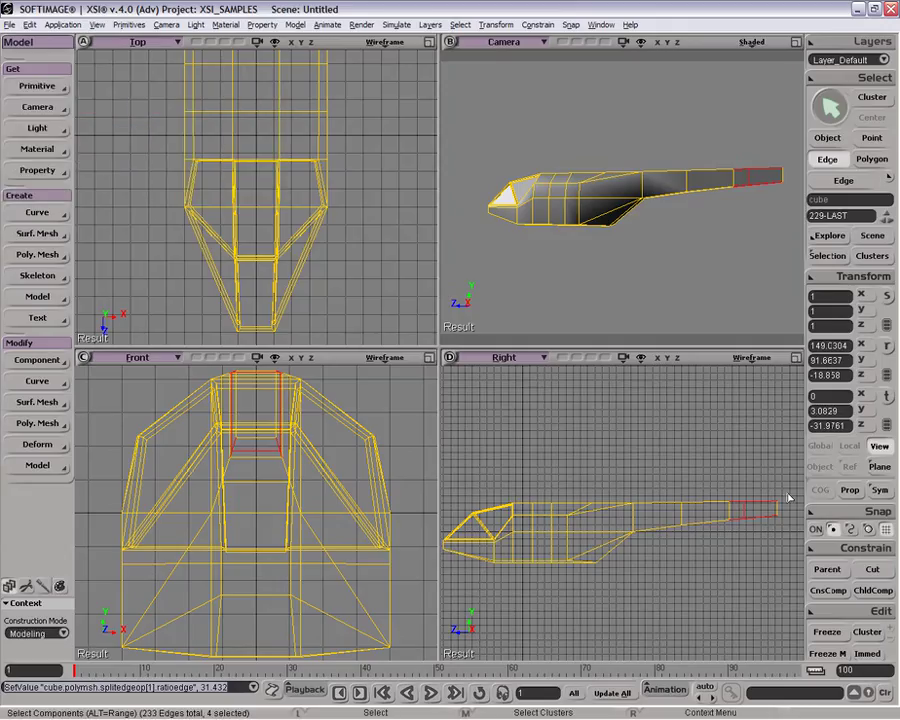
Extrude the two lower lengthwise edges of the tail's end segment along their axis by 1 and pull them outward and down along local Y
{"action": "key", "text": "e"}
{"action": "left_click_drag", "start_coordinate": [765, 510], "coordinate": [769, 539]}
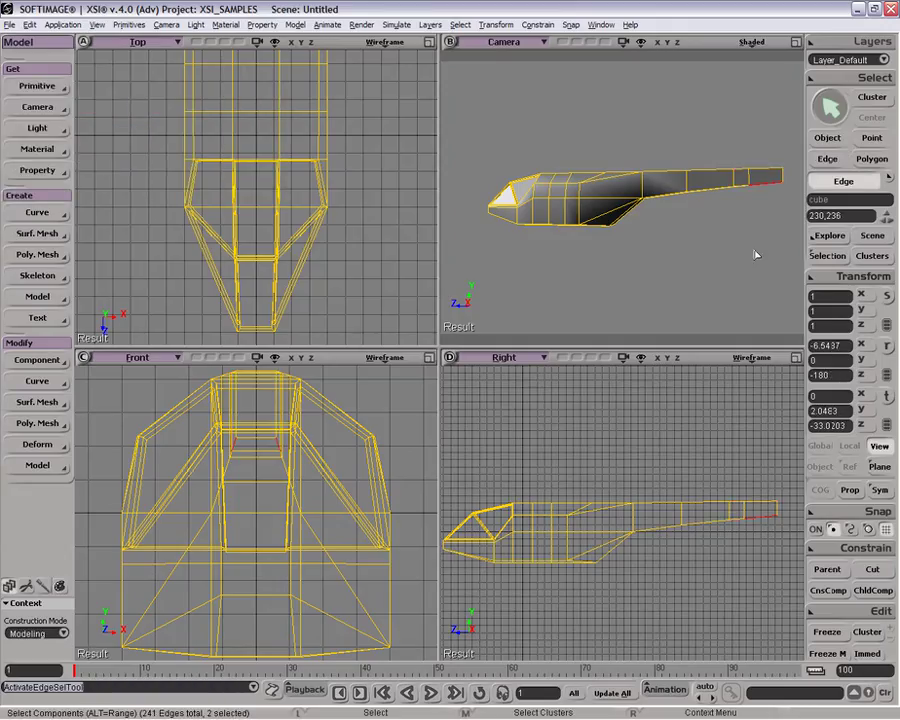
{"action": "key", "text": "f"}
{"action": "key", "text": "o"}
{"action": "left_click_drag", "start_coordinate": [731, 257], "coordinate": [693, 180]}
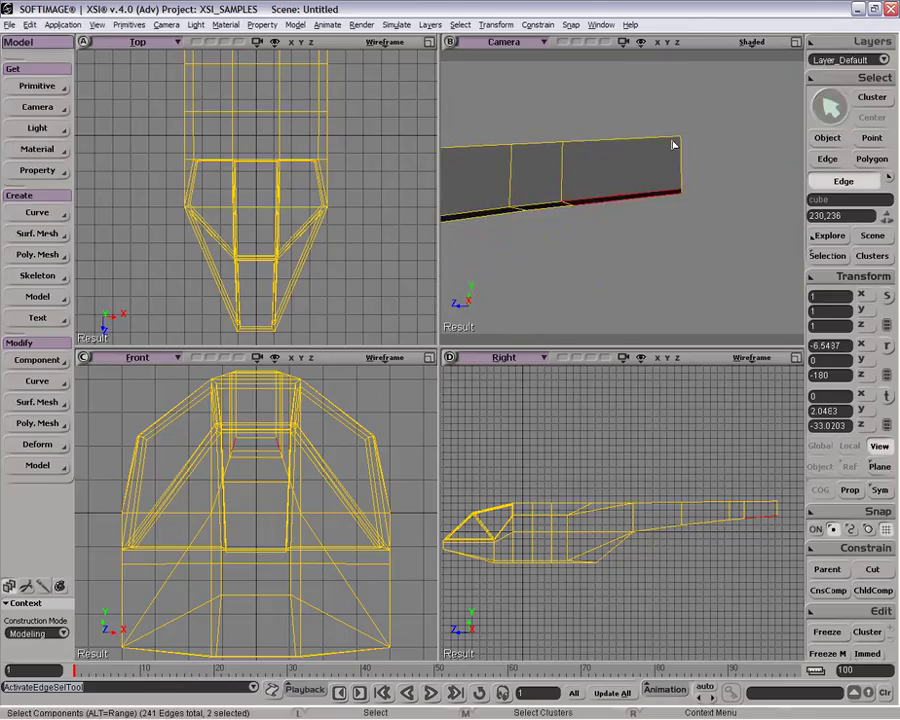
{"action": "right_click", "coordinate": [641, 197]}
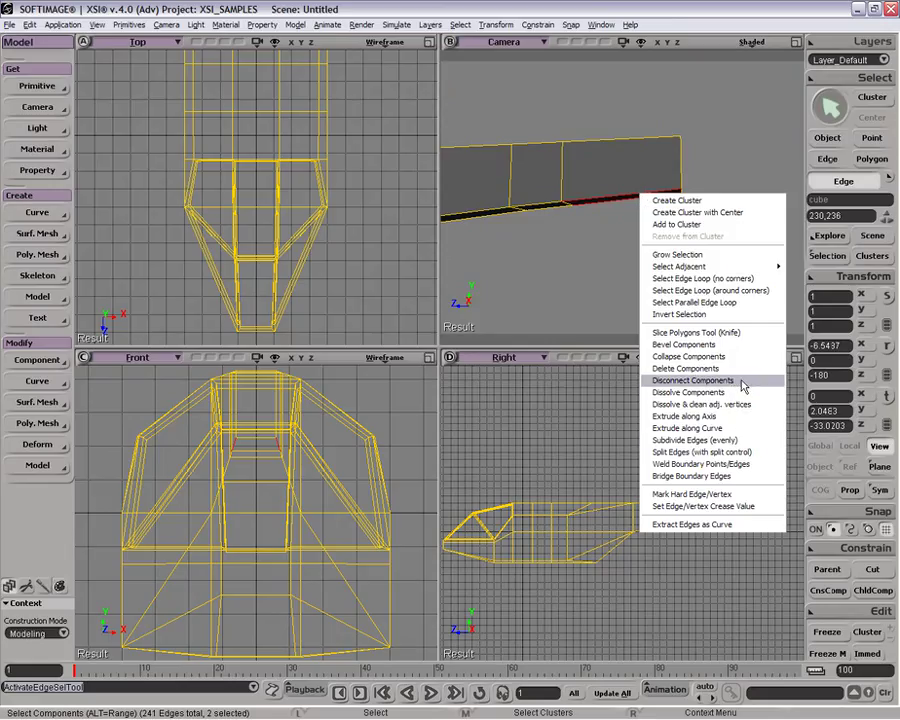
{"action": "left_click", "coordinate": [696, 420]}
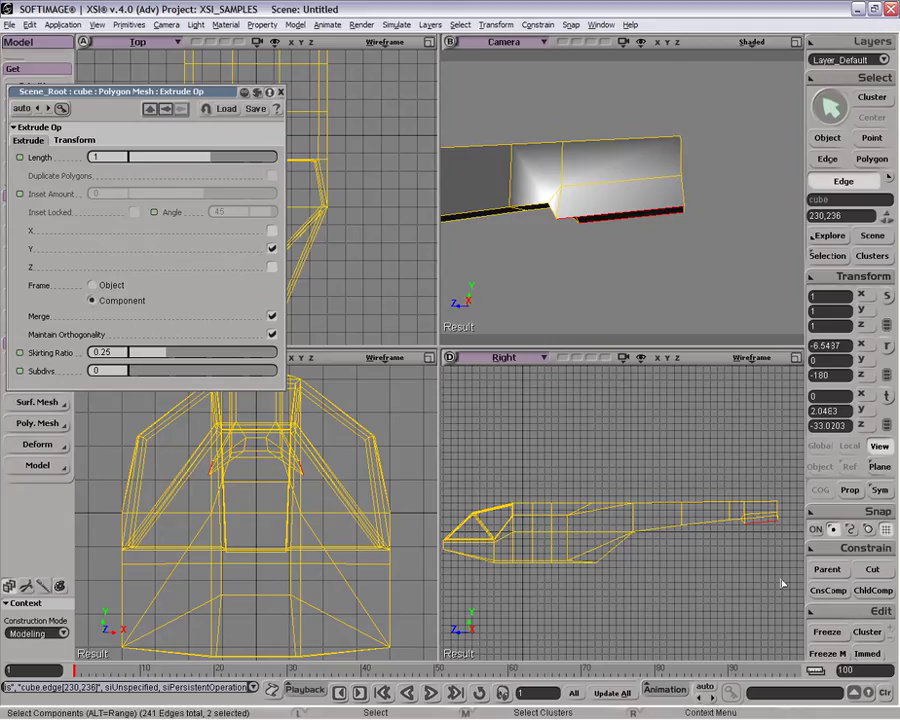
{"action": "key", "text": "v"}
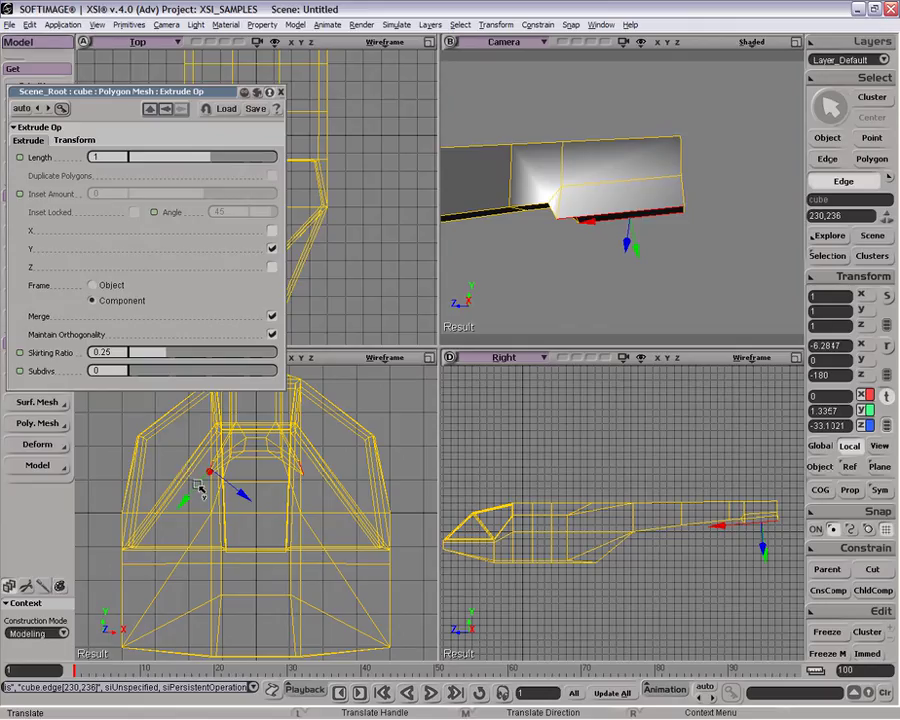
{"action": "left_click_drag", "start_coordinate": [197, 487], "coordinate": [120, 580]}
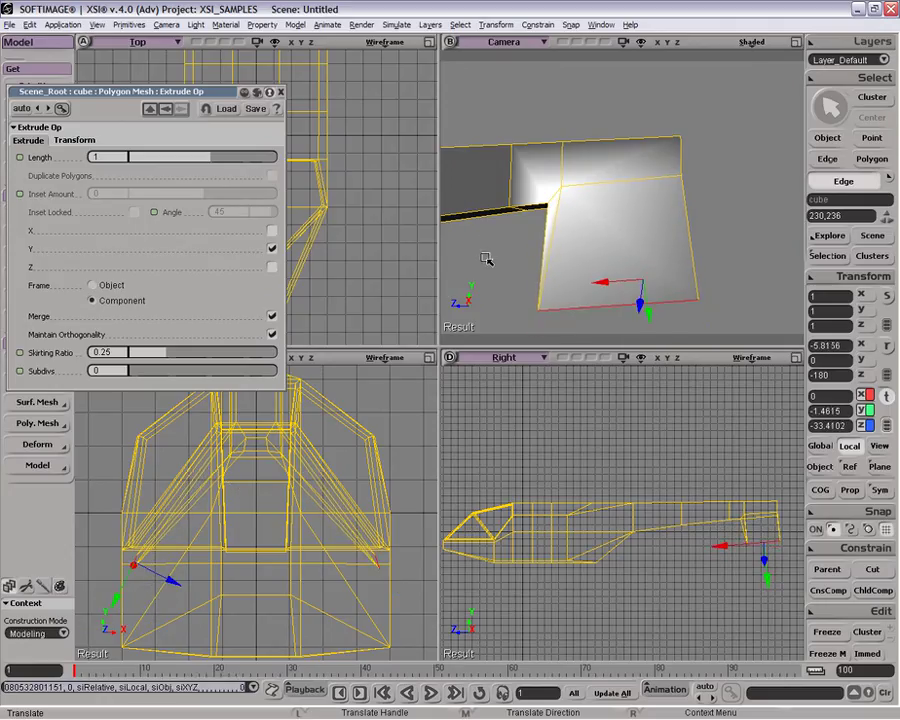
Set the skirting ratio of the tail fin extrusion to 0.352
{"action": "key", "text": "p"}
{"action": "key", "text": "o"}
{"action": "mouse_move", "coordinate": [510, 271]}
{"action": "left_mouse_down"}
{"action": "mouse_move", "coordinate": [534, 242]}
{"action": "mouse_move", "coordinate": [530, 185]}
{"action": "mouse_move", "coordinate": [466, 272]}
{"action": "mouse_move", "coordinate": [456, 268]}
{"action": "mouse_move", "coordinate": [510, 266]}
{"action": "left_mouse_up"}
{"action": "key", "text": "v"}
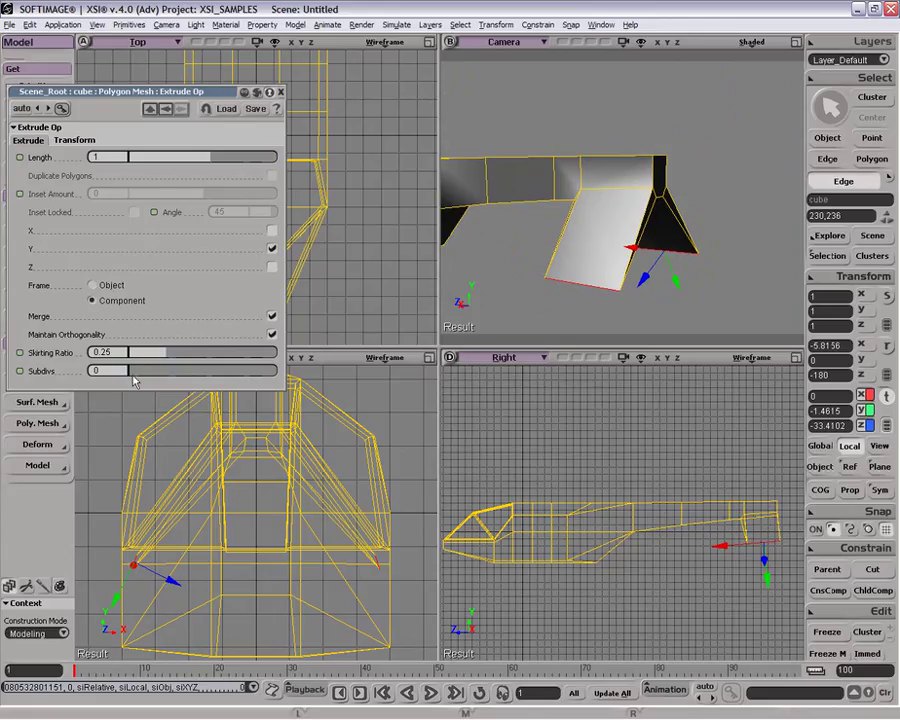
{"action": "left_click_drag", "start_coordinate": [137, 375], "coordinate": [183, 364]}
{"action": "key", "text": "o"}
{"action": "left_click_drag", "start_coordinate": [607, 259], "coordinate": [596, 293]}
{"action": "key", "text": "v"}
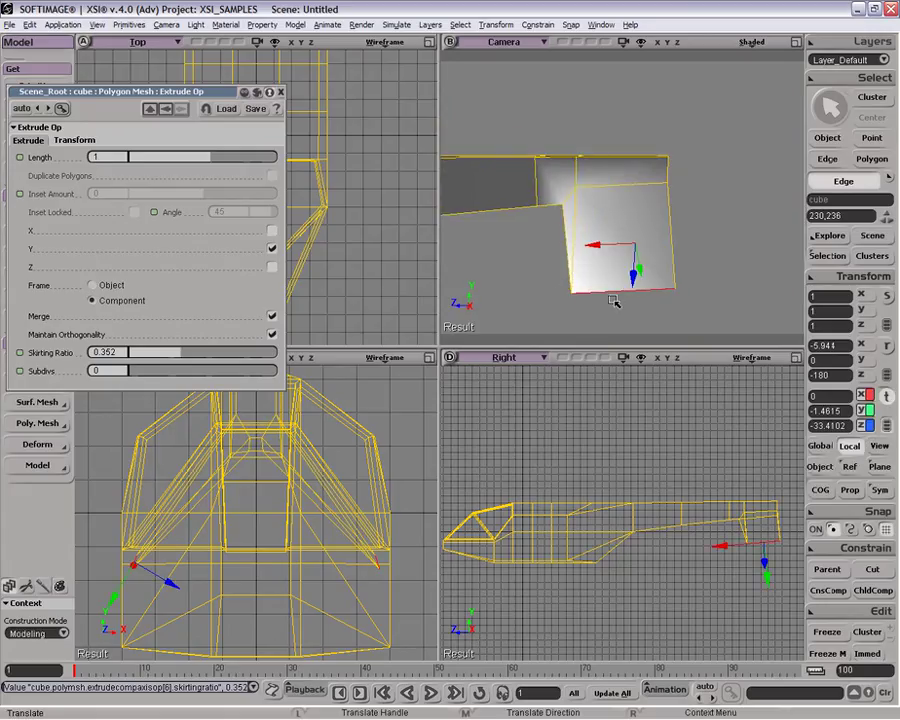
Taper the tail fins by setting the extrusion's X scaling to 0.398, and undo the trial X translation
{"action": "left_click", "coordinate": [94, 143]}
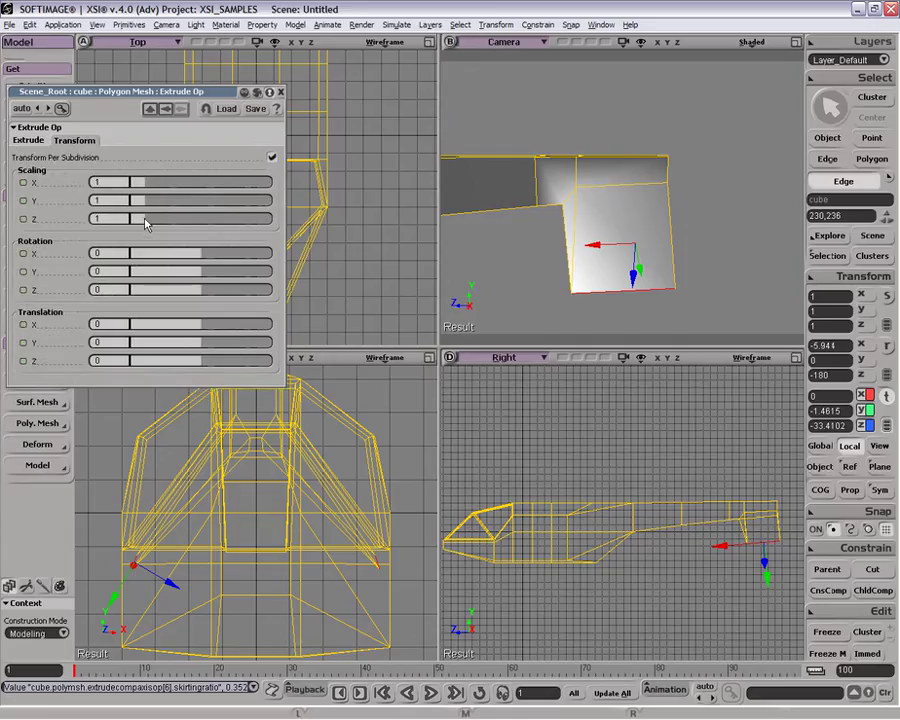
{"action": "left_click_drag", "start_coordinate": [142, 183], "coordinate": [137, 186]}
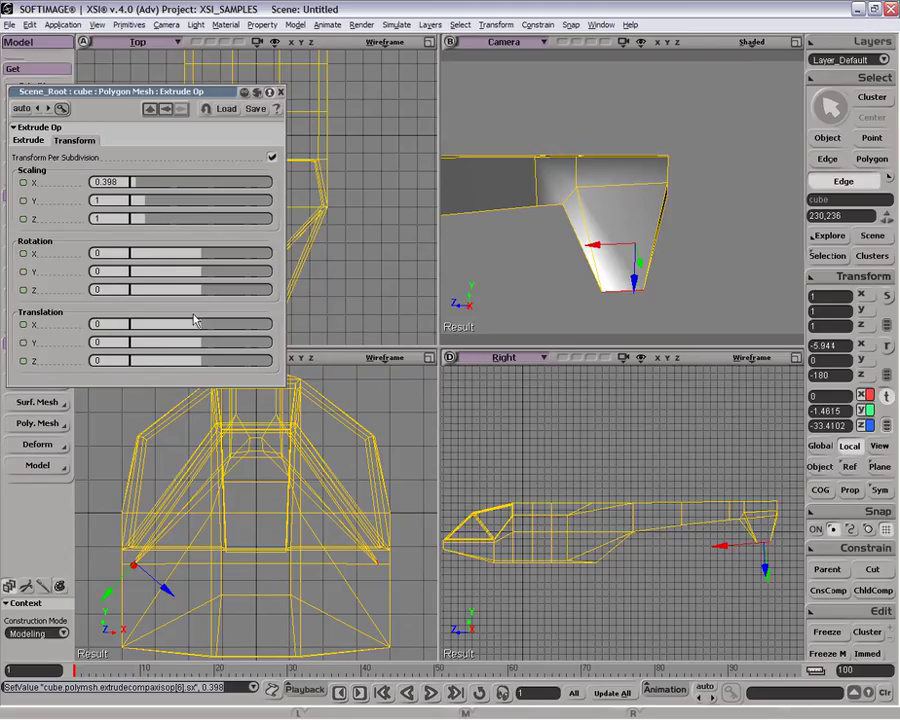
{"action": "left_click_drag", "start_coordinate": [201, 330], "coordinate": [212, 328]}
{"action": "key", "text": "ctrl+z"}
{"action": "left_click", "coordinate": [282, 93]}
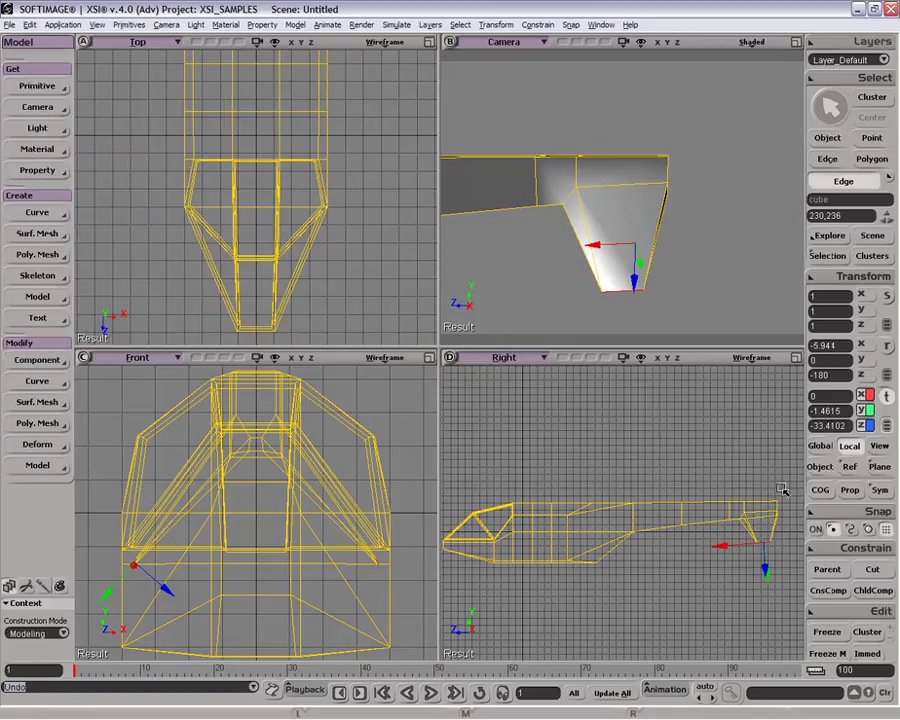
Move the fins' lower edges rearward along global Z to sweep the fins back
{"action": "key", "text": "v"}
{"action": "left_click_drag", "start_coordinate": [604, 284], "coordinate": [627, 262]}
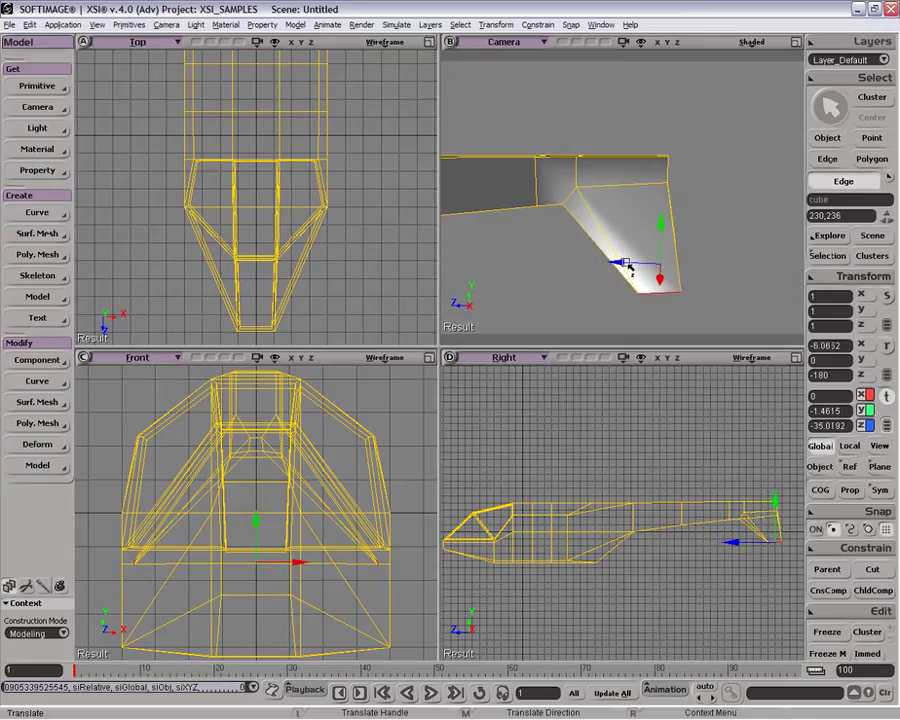
{"action": "key", "text": "o"}
{"action": "left_click_drag", "start_coordinate": [697, 273], "coordinate": [607, 241]}
{"action": "key", "text": "v"}
Select the rear tip points of both tail fins and lower them slightly along global Y to level the fins' bottom edges
{"action": "key", "text": "z"}
{"action": "left_click_drag", "start_coordinate": [728, 556], "coordinate": [661, 517]}
{"action": "middle_click_drag", "start_coordinate": [661, 517], "coordinate": [677, 517]}
{"action": "left_click_drag", "start_coordinate": [677, 517], "coordinate": [573, 515]}
{"action": "middle_click_drag", "start_coordinate": [573, 515], "coordinate": [600, 528]}
{"action": "key", "text": "t"}
{"action": "left_click", "coordinate": [598, 536]}
{"action": "left_click_drag", "start_coordinate": [607, 519], "coordinate": [607, 526]}
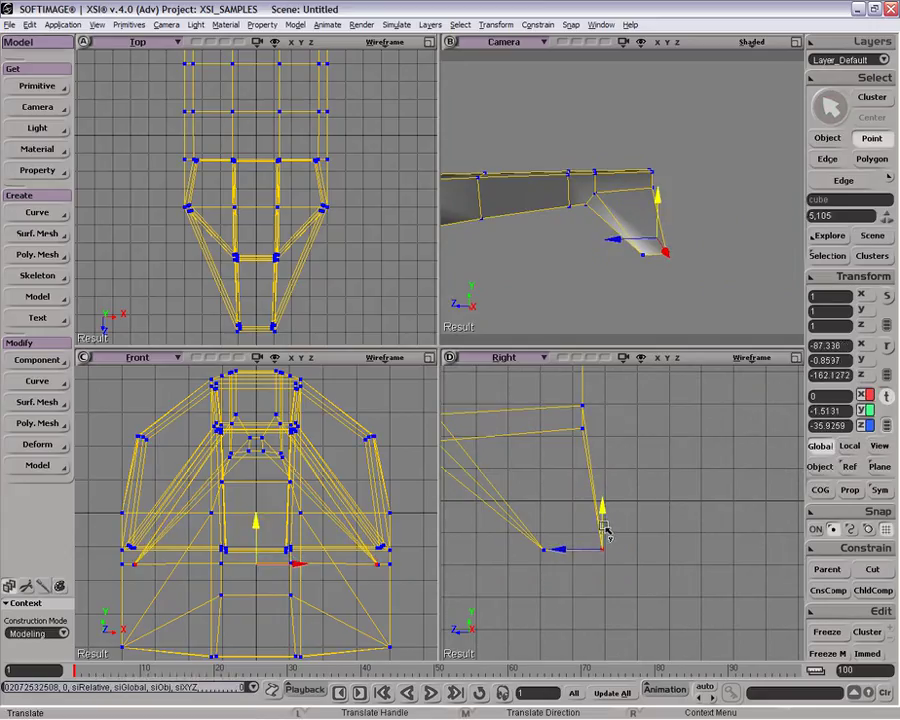
Examine the overall shape of the craft and its swept tail fins from several angles
{"action": "key", "text": "space"}
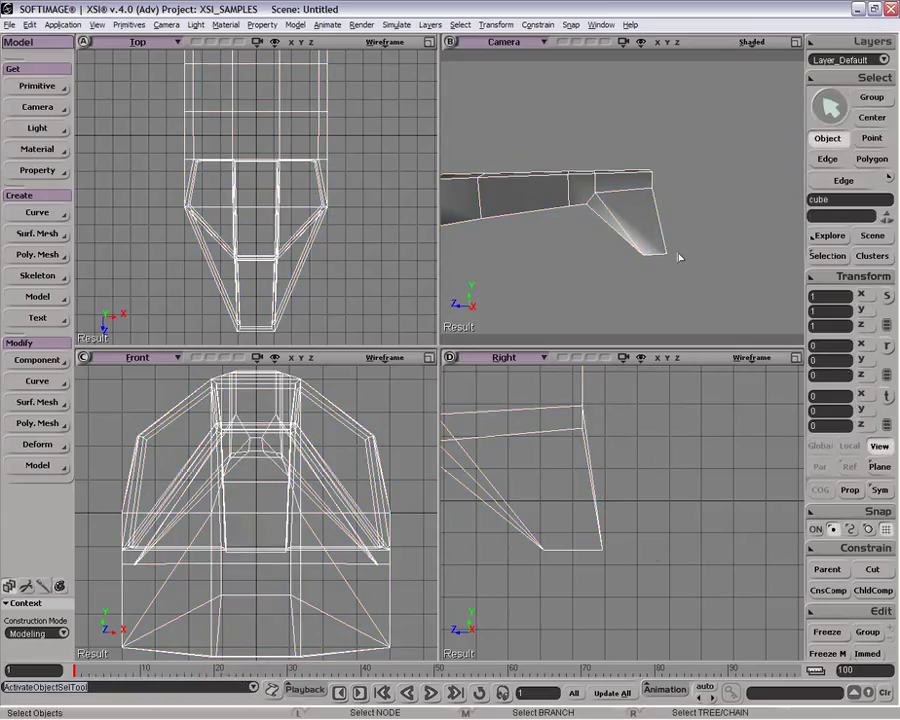
{"action": "key", "text": "p"}
{"action": "left_click_drag", "start_coordinate": [676, 278], "coordinate": [614, 238]}
{"action": "key", "text": "o"}
{"action": "key", "text": "space"}
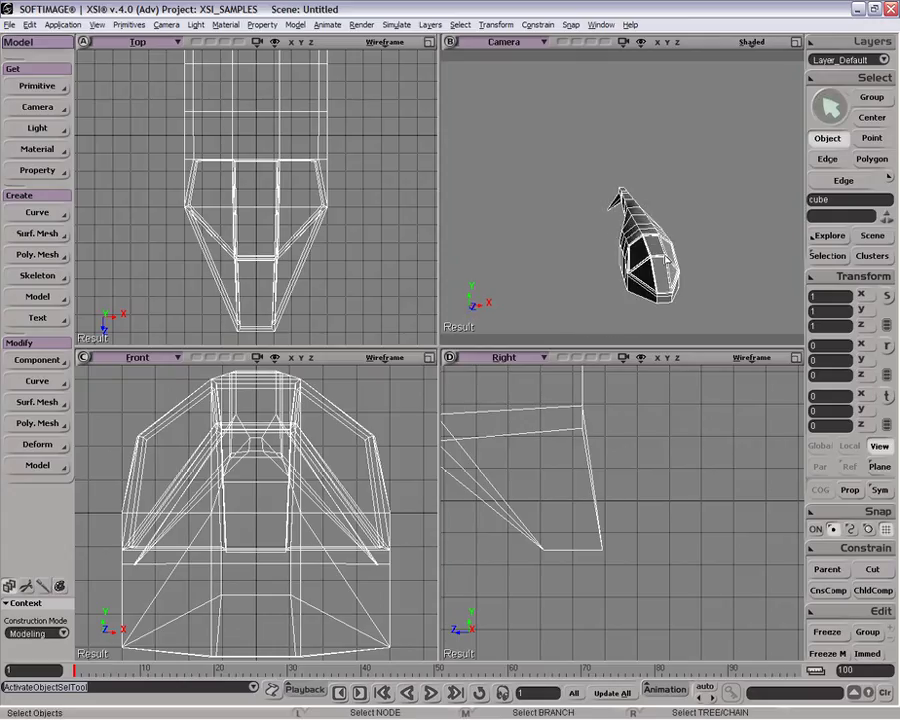
{"action": "scroll", "coordinate": [662, 257], "scroll_direction": "up", "scroll_amount": 3}
{"action": "left_click_drag", "start_coordinate": [700, 270], "coordinate": [632, 286]}
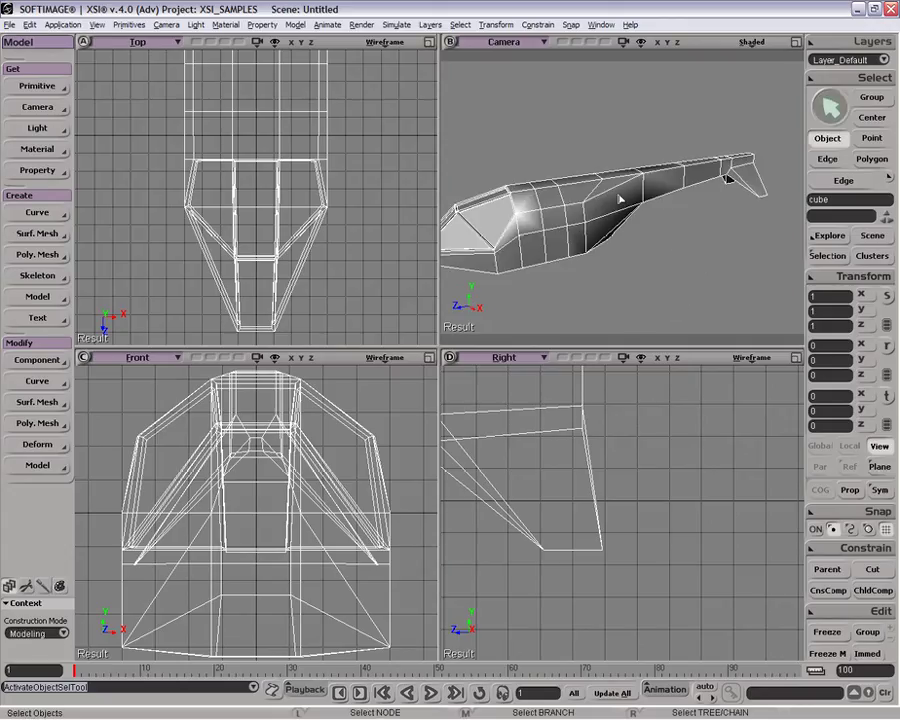
Select the closed outline of edges around the hull's underside by adding edge ranges along both sides, the rear and the nose
{"action": "left_click_drag", "start_coordinate": [608, 261], "coordinate": [591, 189]}
{"action": "key", "text": "e"}
{"action": "left_click", "coordinate": [567, 197]}
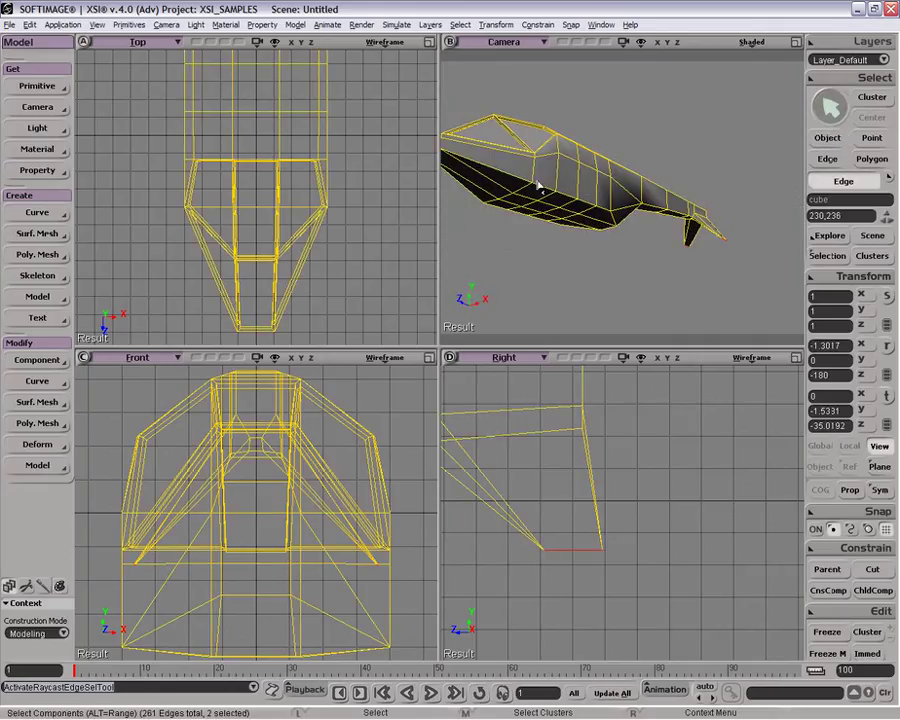
{"action": "left_click", "coordinate": [545, 196]}
{"action": "key", "text": "alt"}
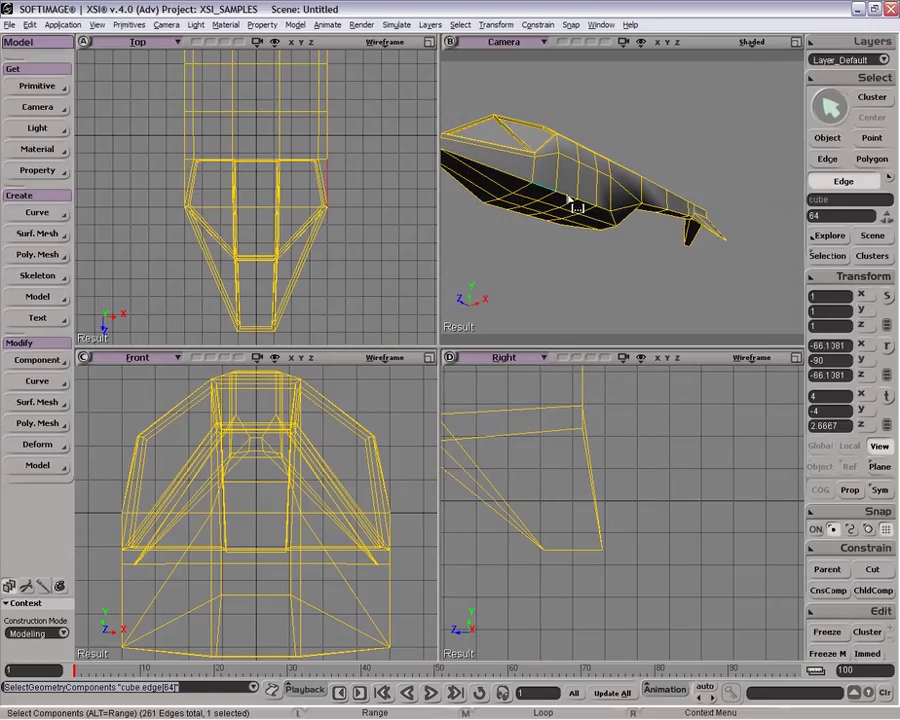
{"action": "left_click", "coordinate": [522, 188], "text": "alt"}
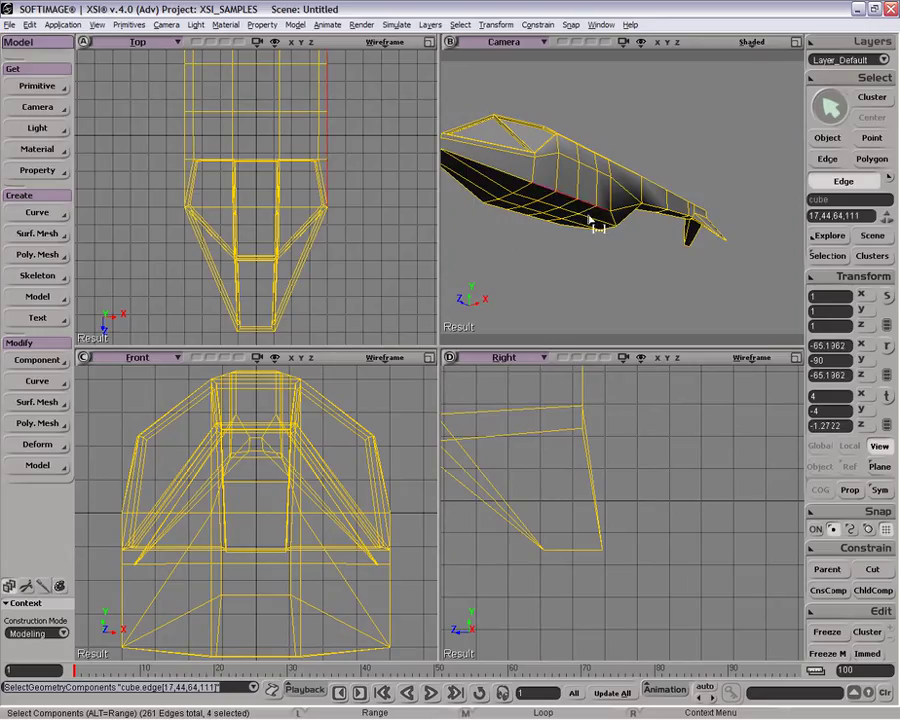
{"action": "left_click", "coordinate": [517, 183], "text": "alt"}
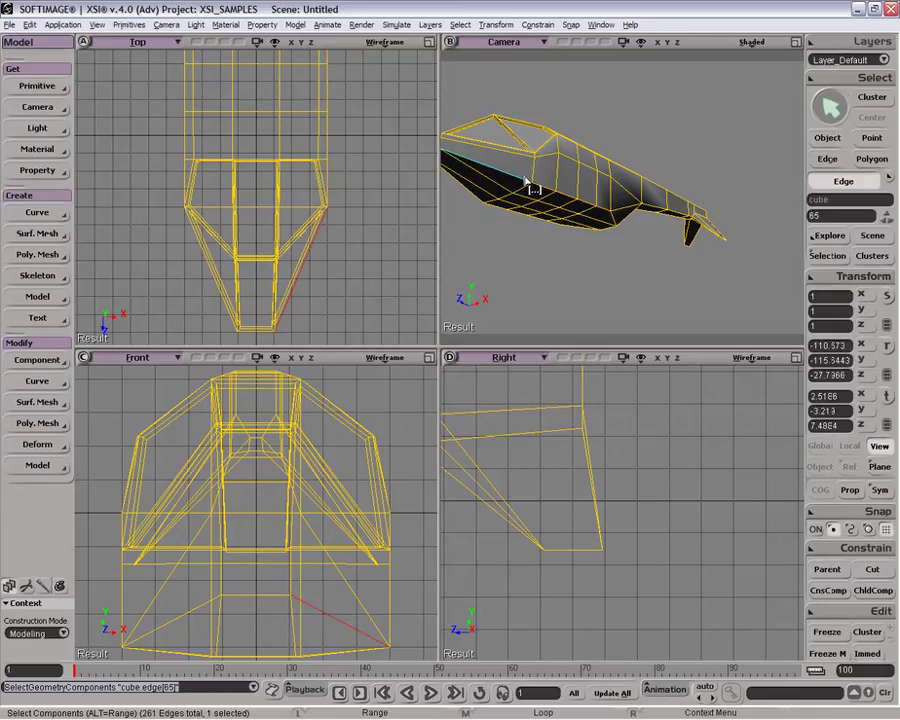
{"action": "middle_click", "coordinate": [544, 196], "text": "alt"}
{"action": "key", "text": "shift"}
{"action": "left_click", "coordinate": [612, 218], "text": "shift"}
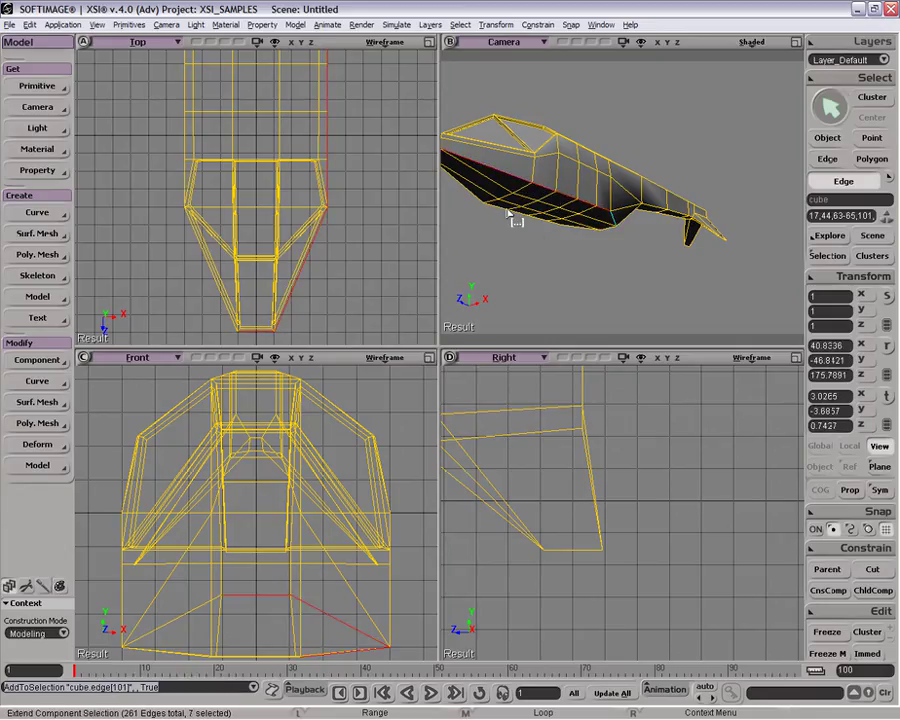
{"action": "left_click", "coordinate": [504, 213], "text": "alt+shift"}
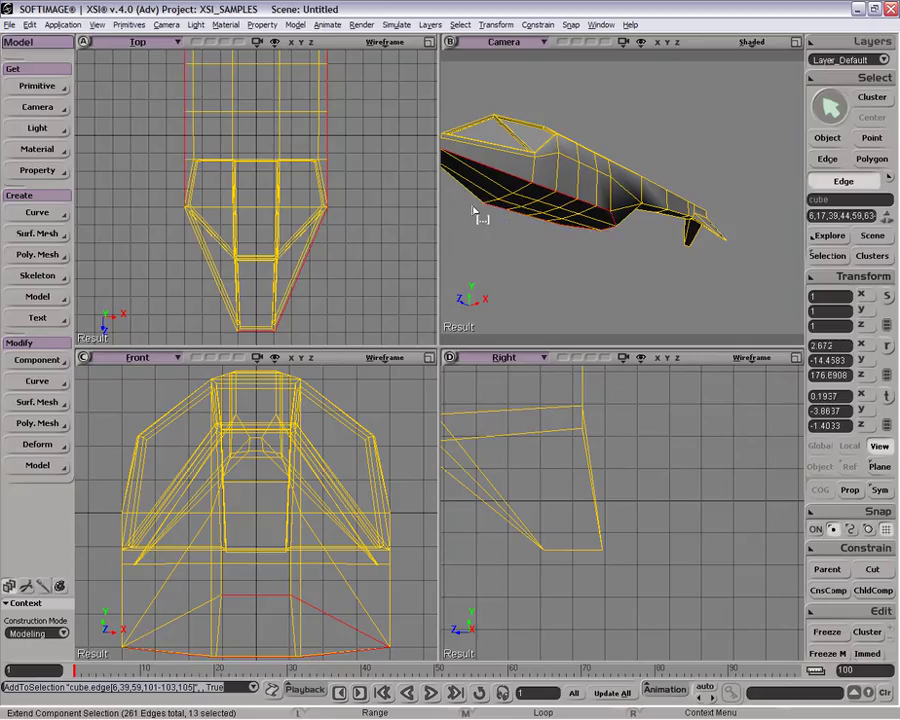
{"action": "left_click", "coordinate": [464, 194], "text": "alt+shift"}
{"action": "key", "text": "i"}
{"action": "key", "text": "z"}
{"action": "left_click_drag", "start_coordinate": [502, 199], "coordinate": [569, 217]}
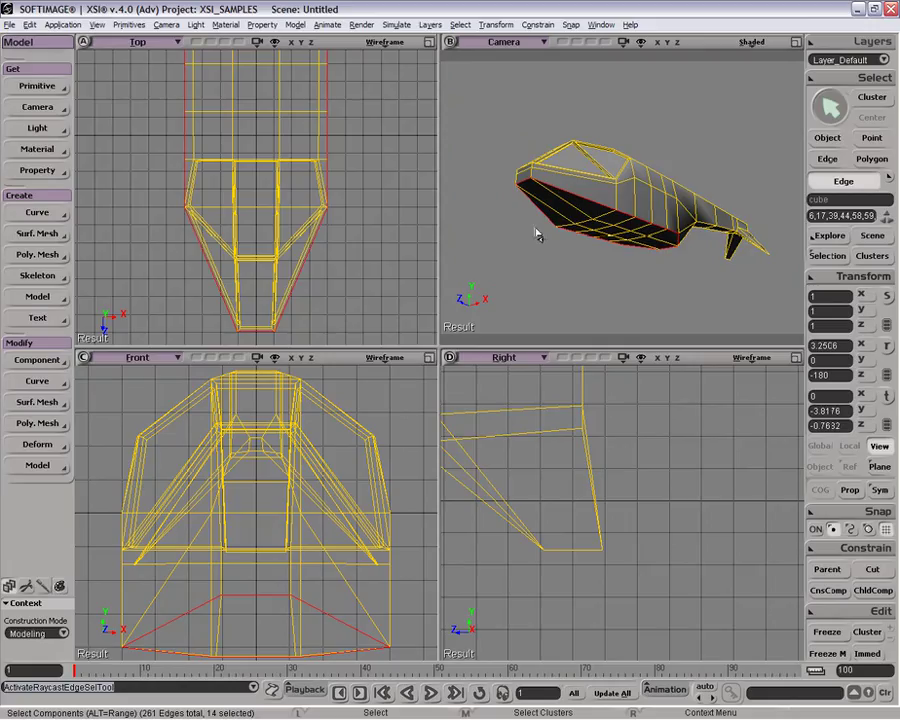
Try an edge loop selection from one lower side edge of the hull, and clear the resulting selection
{"action": "left_click", "coordinate": [624, 220]}
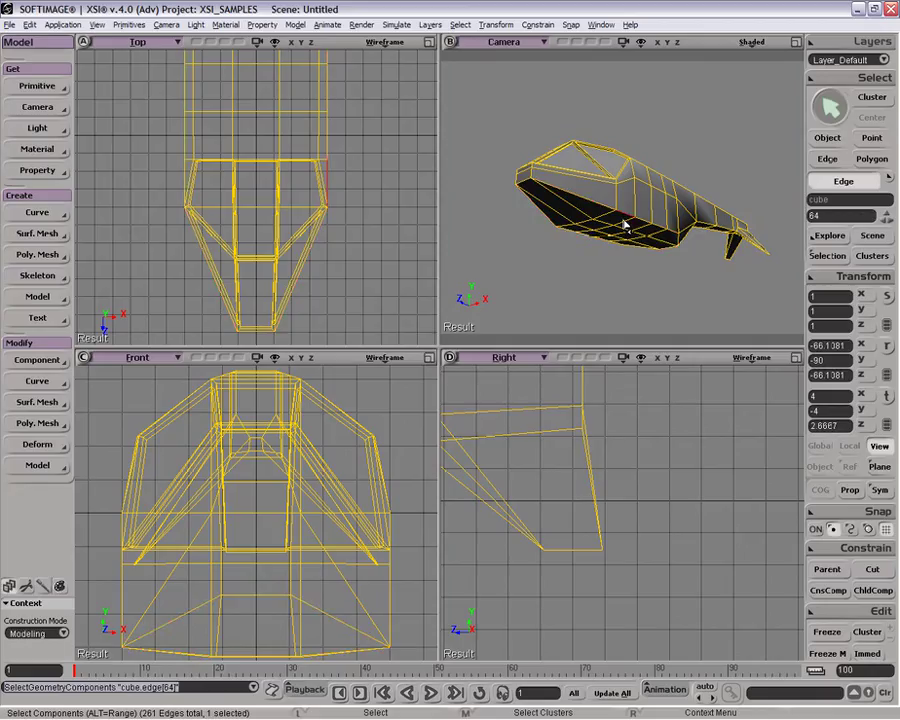
{"action": "key", "text": "e"}
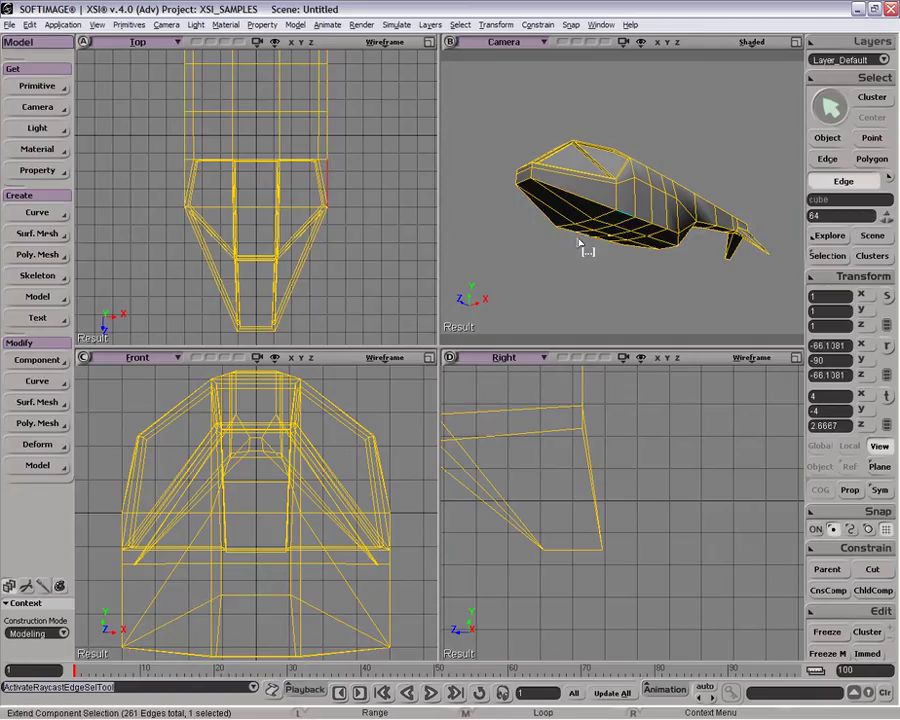
{"action": "middle_click", "coordinate": [568, 235], "text": "alt"}
{"action": "key", "text": "i"}
{"action": "left_click", "coordinate": [625, 219]}
{"action": "key", "text": "alt+p"}
{"action": "key", "text": "Escape"}
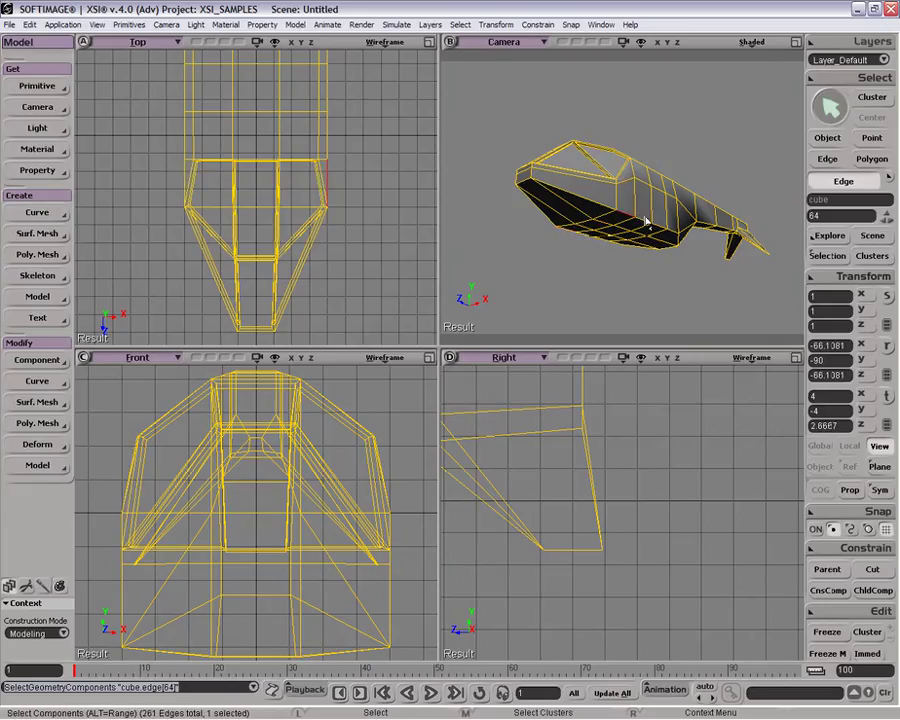
{"action": "key", "text": "e"}
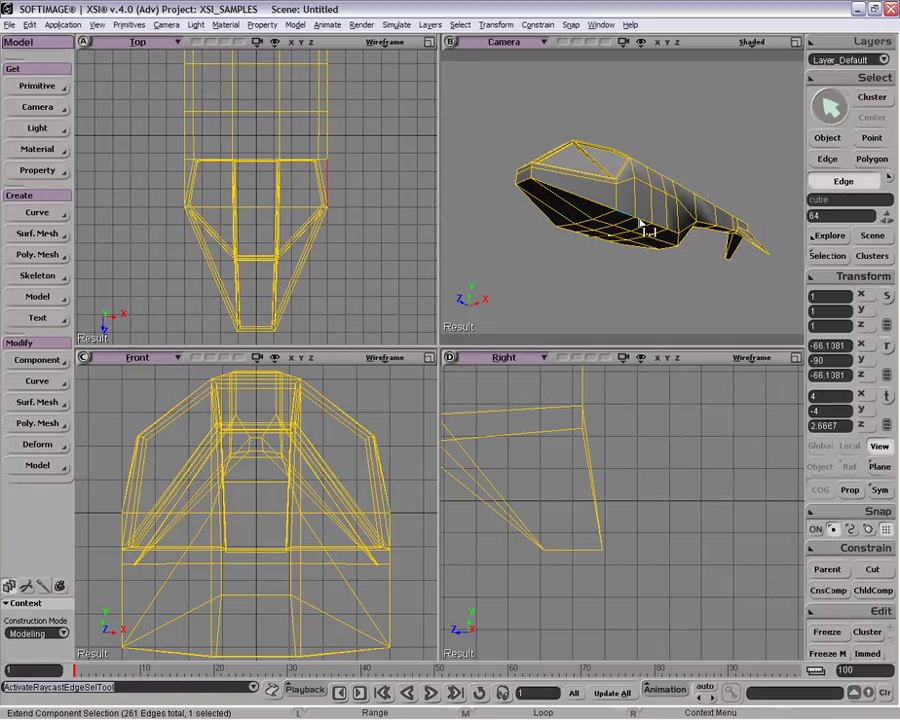
{"action": "middle_click", "coordinate": [588, 243]}
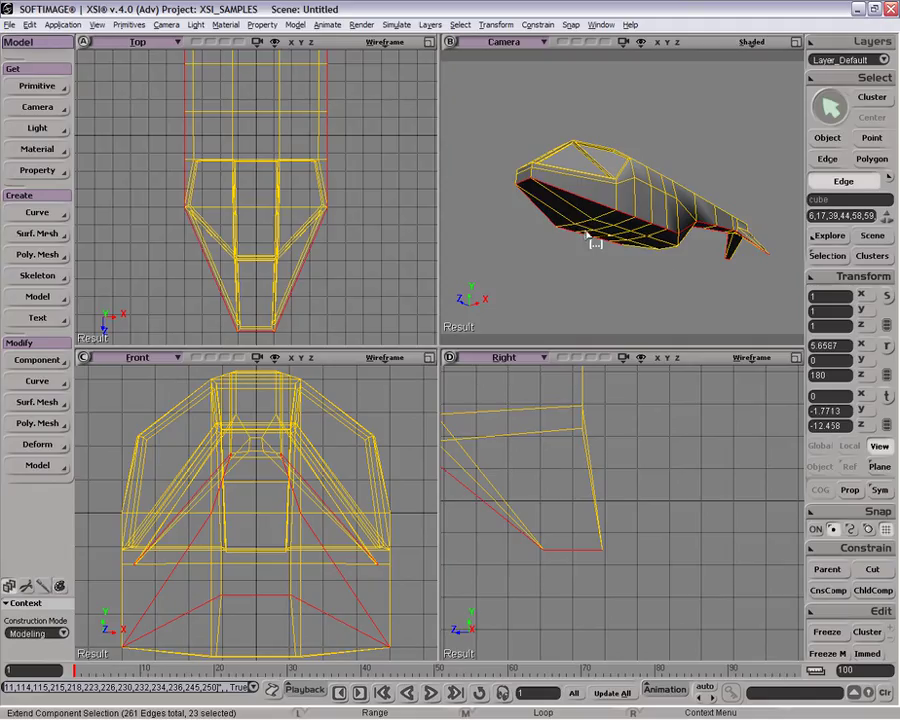
{"action": "key", "text": "e"}
{"action": "key", "text": "o"}
{"action": "mouse_move", "coordinate": [661, 261]}
{"action": "left_mouse_down"}
{"action": "mouse_move", "coordinate": [635, 151]}
{"action": "mouse_move", "coordinate": [653, 169]}
{"action": "mouse_move", "coordinate": [659, 237]}
{"action": "left_mouse_up"}
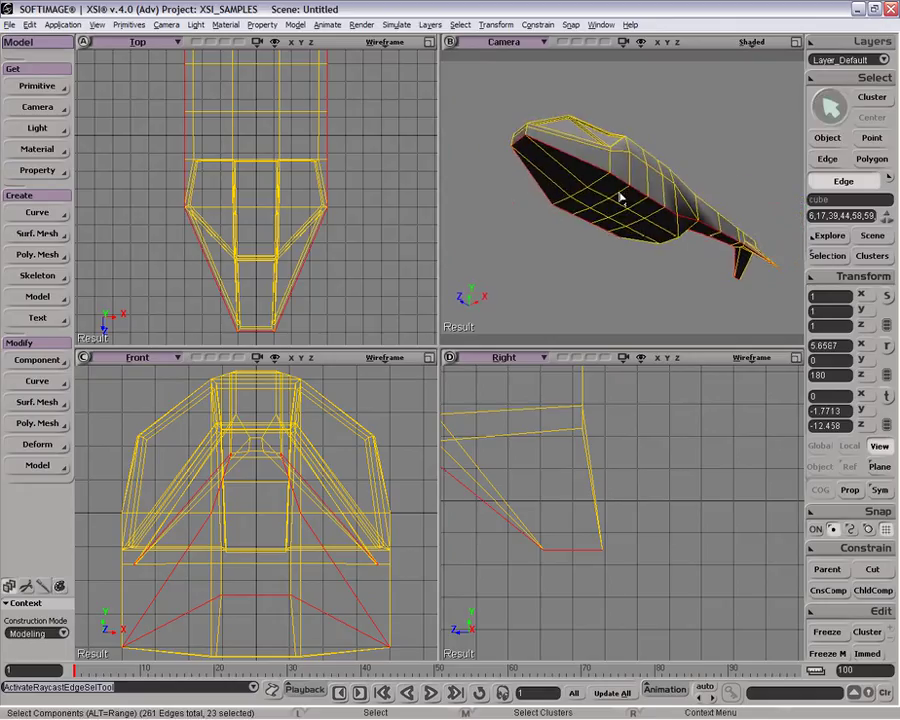
{"action": "key", "text": "ctrl+shift+a"}
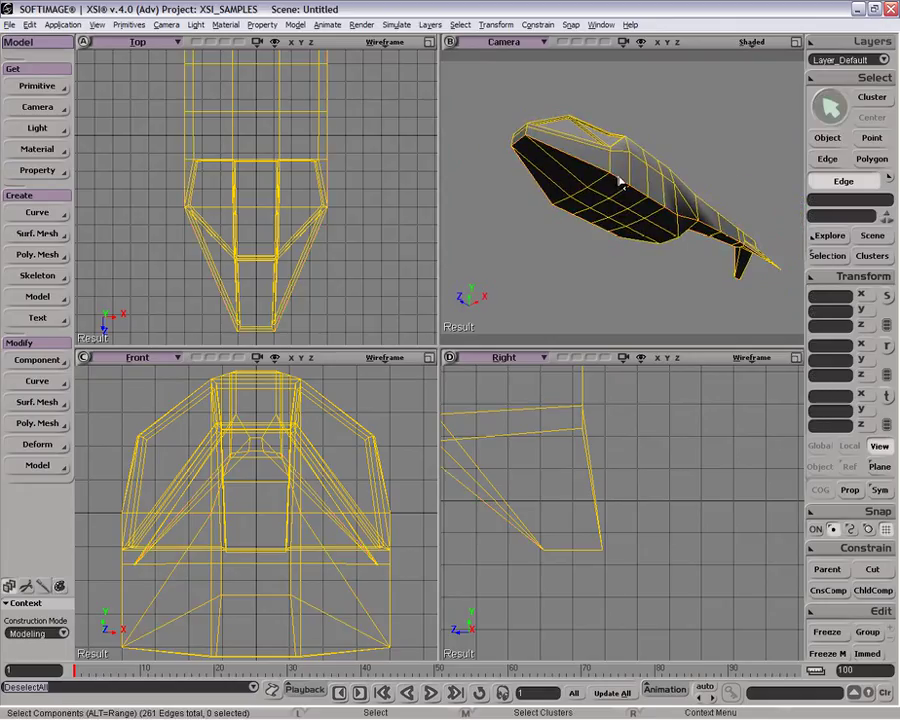
Select the complete edge outline of the hull's underside using successive edge ranges, leaving out the tail boom
{"action": "left_click", "coordinate": [619, 185]}
{"action": "key", "text": "e"}
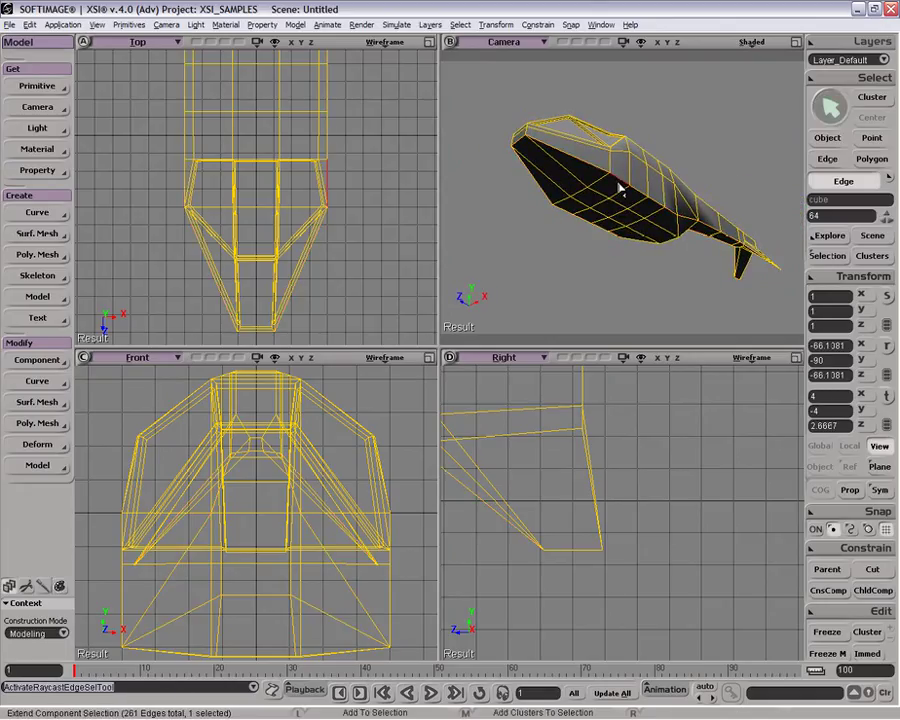
{"action": "left_click", "coordinate": [661, 210]}
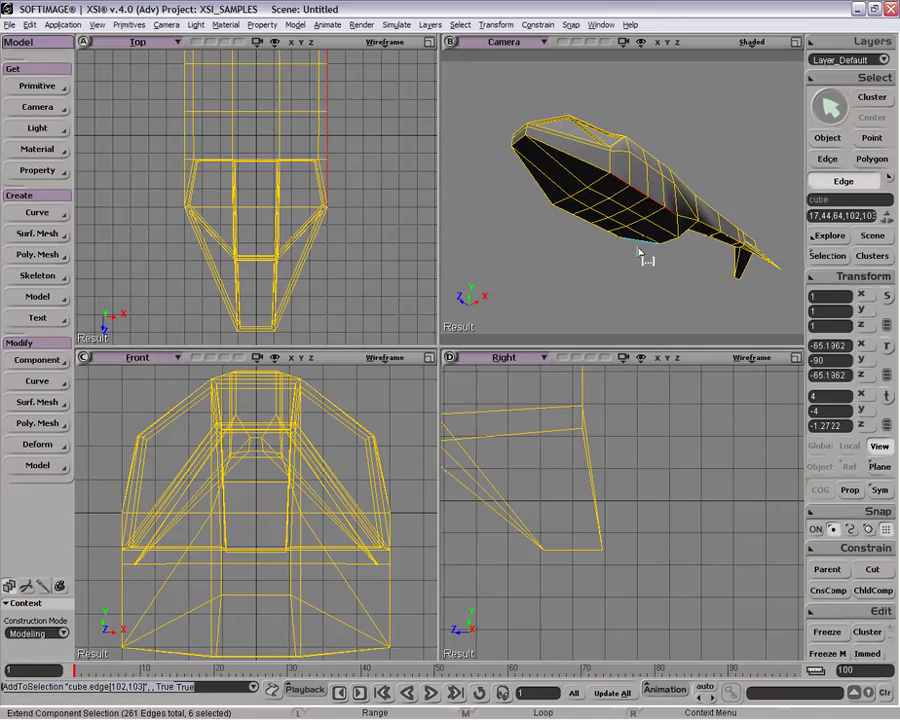
{"action": "left_click", "coordinate": [532, 234]}
{"action": "left_click", "coordinate": [612, 217]}
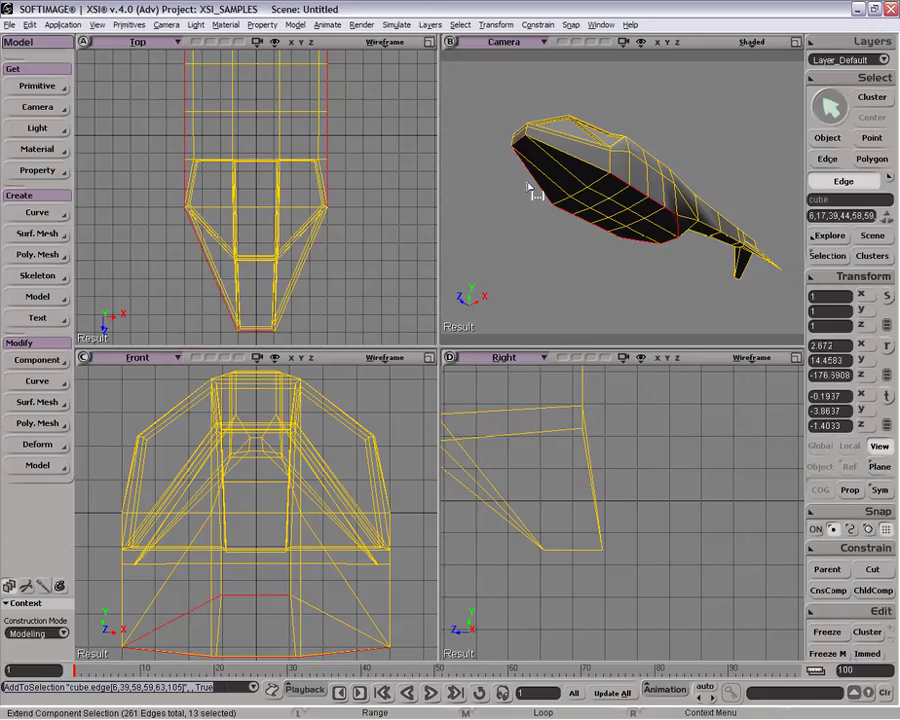
{"action": "left_click", "coordinate": [588, 166]}
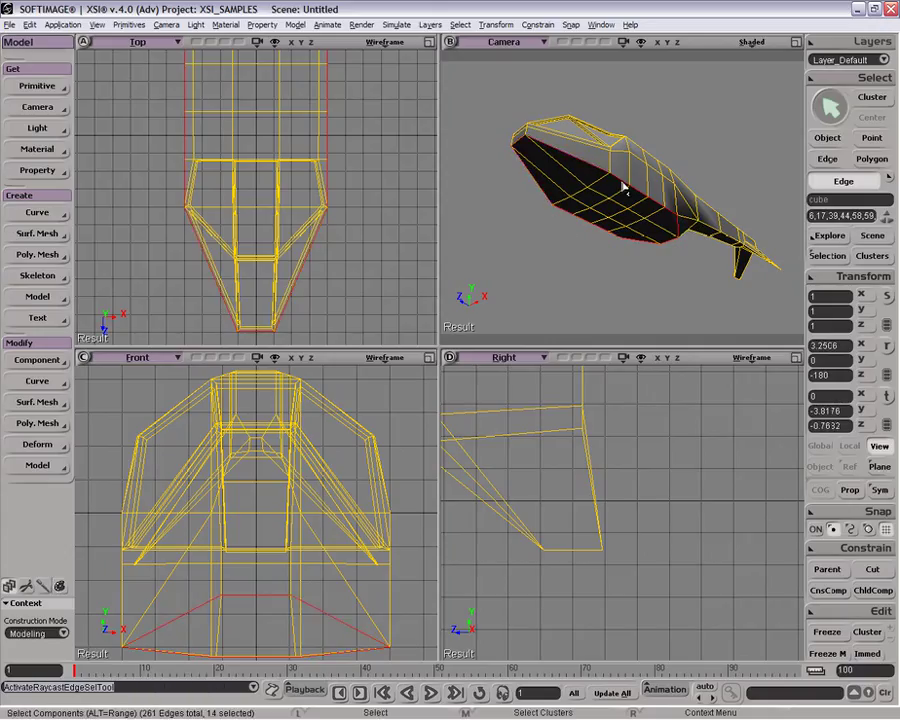
Bevel the selected underside outline edges with a ratio of 1.162
{"action": "key", "text": "o"}
{"action": "mouse_move", "coordinate": [630, 218]}
{"action": "left_mouse_down"}
{"action": "mouse_move", "coordinate": [544, 139]}
{"action": "mouse_move", "coordinate": [647, 263]}
{"action": "mouse_move", "coordinate": [687, 245]}
{"action": "mouse_move", "coordinate": [642, 228]}
{"action": "mouse_move", "coordinate": [599, 235]}
{"action": "mouse_move", "coordinate": [575, 139]}
{"action": "mouse_move", "coordinate": [581, 255]}
{"action": "mouse_move", "coordinate": [616, 232]}
{"action": "left_mouse_up"}
{"action": "right_click", "coordinate": [621, 229]}
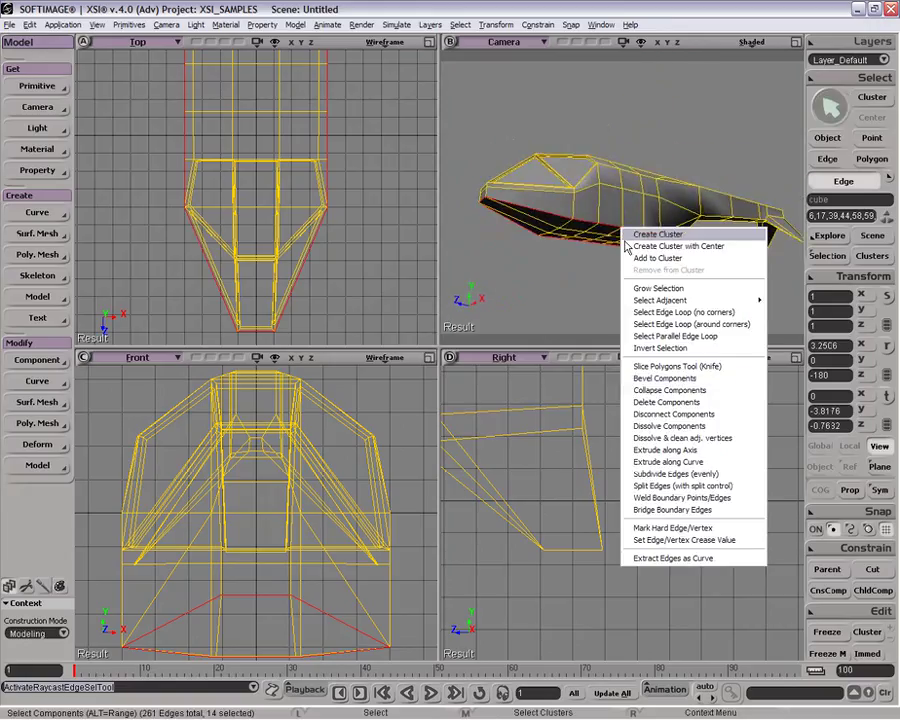
{"action": "left_click", "coordinate": [689, 378]}
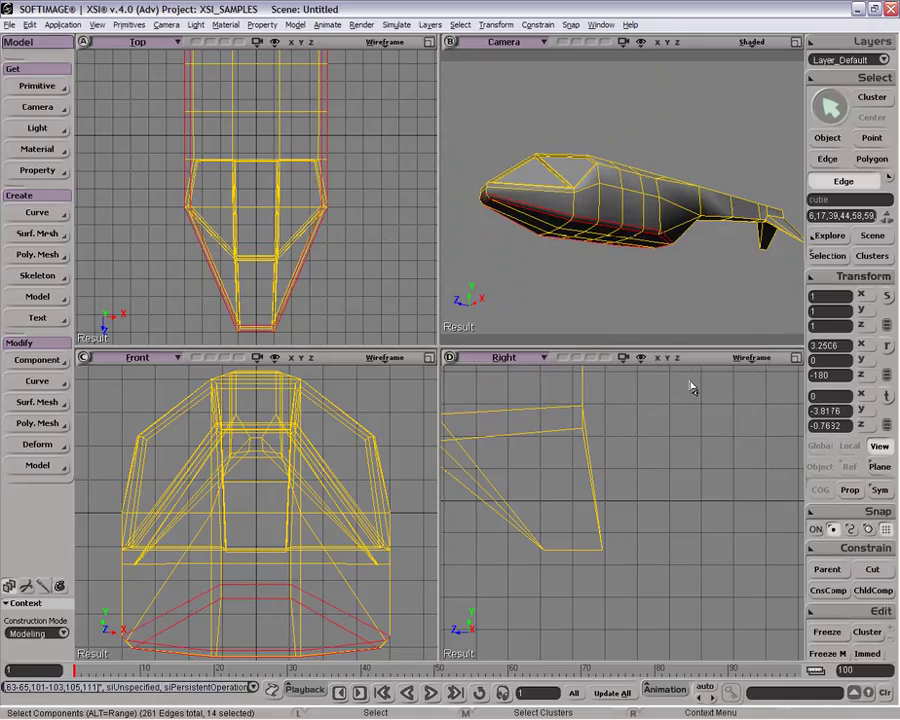
{"action": "left_click_drag", "start_coordinate": [168, 160], "coordinate": [216, 164]}
{"action": "key", "text": "o"}
{"action": "left_click_drag", "start_coordinate": [583, 231], "coordinate": [556, 253]}
Round the underside bevel with 1 subdivision
{"action": "left_click", "coordinate": [72, 140]}
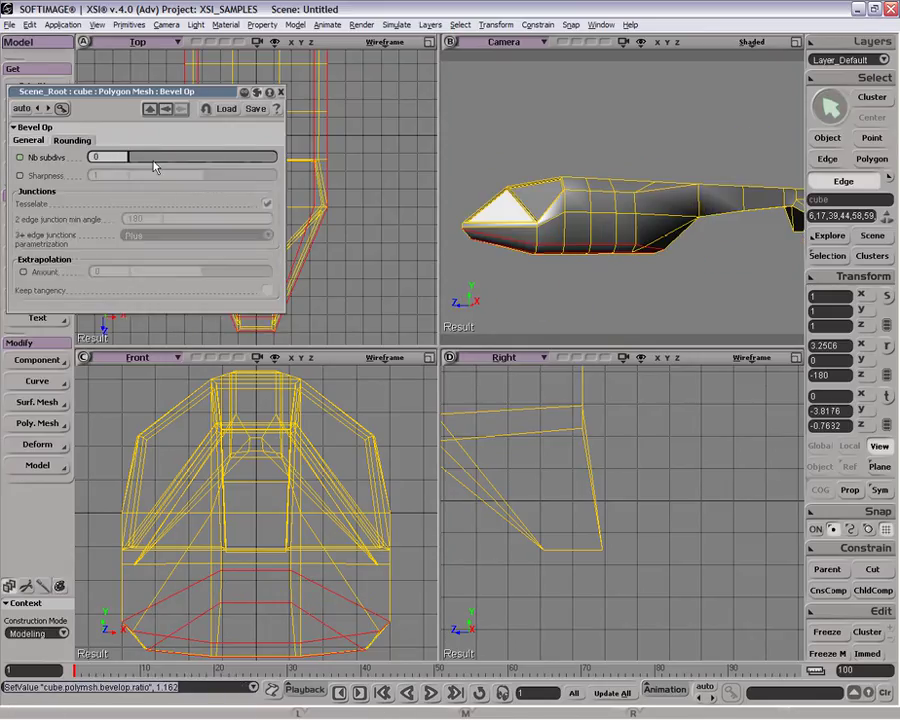
{"action": "left_click_drag", "start_coordinate": [128, 157], "coordinate": [150, 158]}
{"action": "key", "text": "o"}
{"action": "left_click_drag", "start_coordinate": [620, 222], "coordinate": [556, 225]}
{"action": "key", "text": "space"}
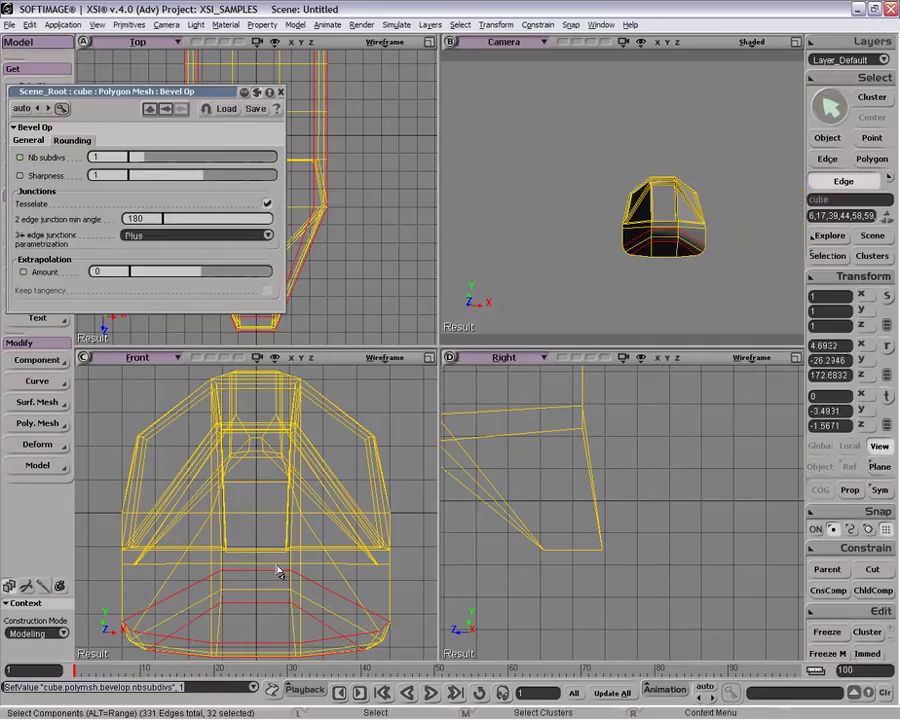
Examine the rounded underside bevel and the whole craft from the front, side and rear
{"action": "key", "text": "z"}
{"action": "left_click_drag", "start_coordinate": [280, 569], "coordinate": [280, 539]}
{"action": "left_click_drag", "start_coordinate": [597, 286], "coordinate": [558, 206]}
{"action": "key", "text": "space"}
{"action": "key", "text": "o"}
{"action": "key", "text": "Escape"}
{"action": "key", "text": "space"}
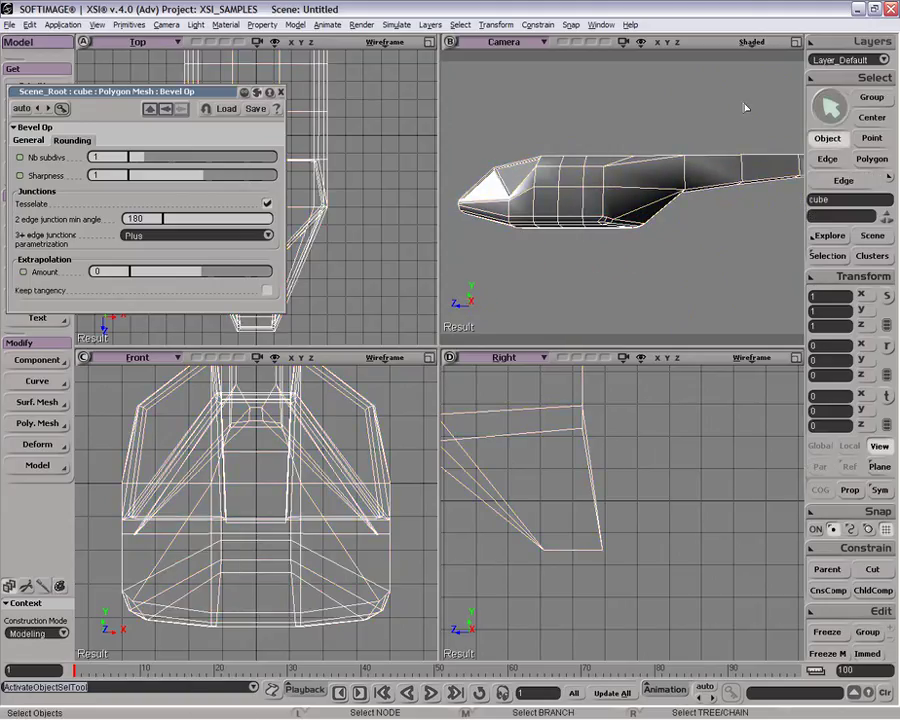
{"action": "left_click", "coordinate": [755, 156]}
{"action": "key", "text": "space"}
{"action": "key", "text": "o"}
{"action": "left_click_drag", "start_coordinate": [707, 185], "coordinate": [649, 209]}
{"action": "key", "text": "Escape"}
{"action": "left_click", "coordinate": [573, 205]}
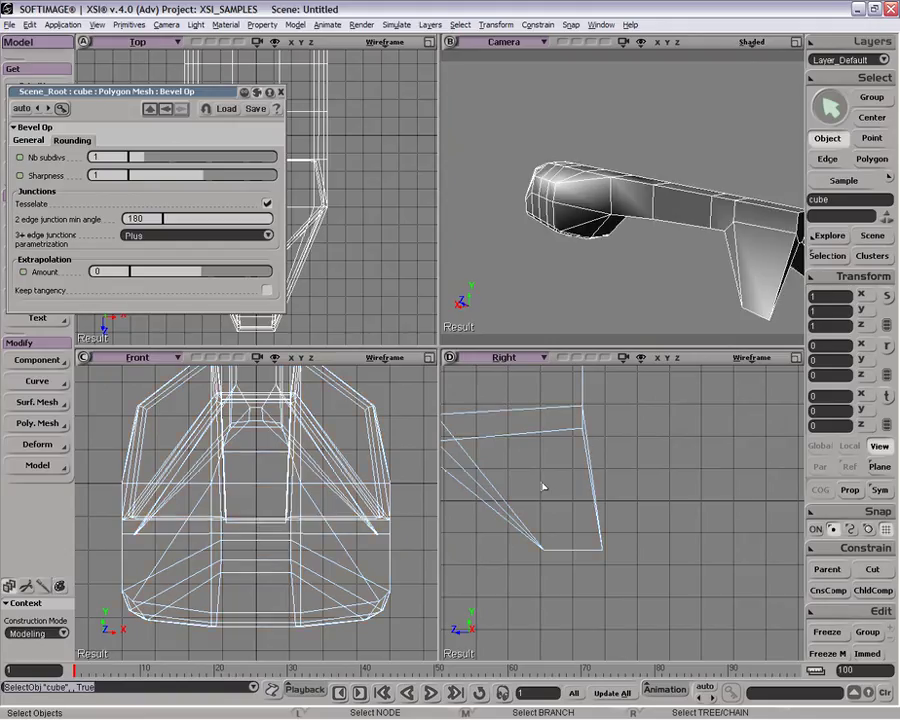
Select the long upper and lower edges of the tail boom, extending the upper ones to the boom's rear end
{"action": "key", "text": "z"}
{"action": "left_click_drag", "start_coordinate": [566, 477], "coordinate": [843, 542]}
{"action": "left_click_drag", "start_coordinate": [546, 541], "coordinate": [674, 492]}
{"action": "key", "text": "Escape"}
{"action": "key", "text": "e"}
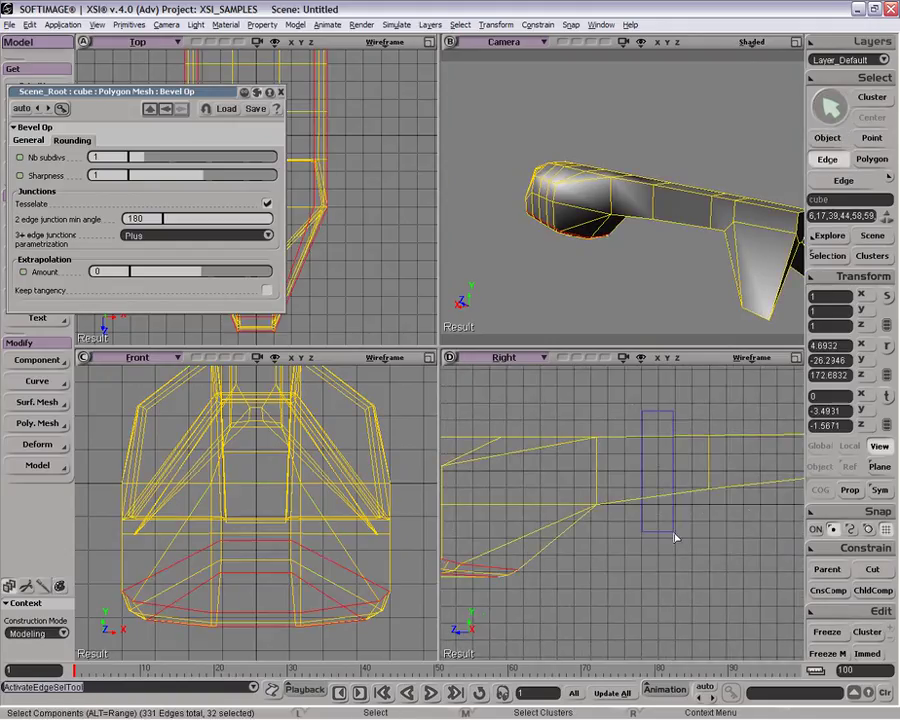
{"action": "left_click", "coordinate": [734, 440]}
{"action": "left_click", "coordinate": [665, 503], "text": "shift"}
{"action": "key", "text": "z"}
{"action": "left_click_drag", "start_coordinate": [610, 507], "coordinate": [475, 528]}
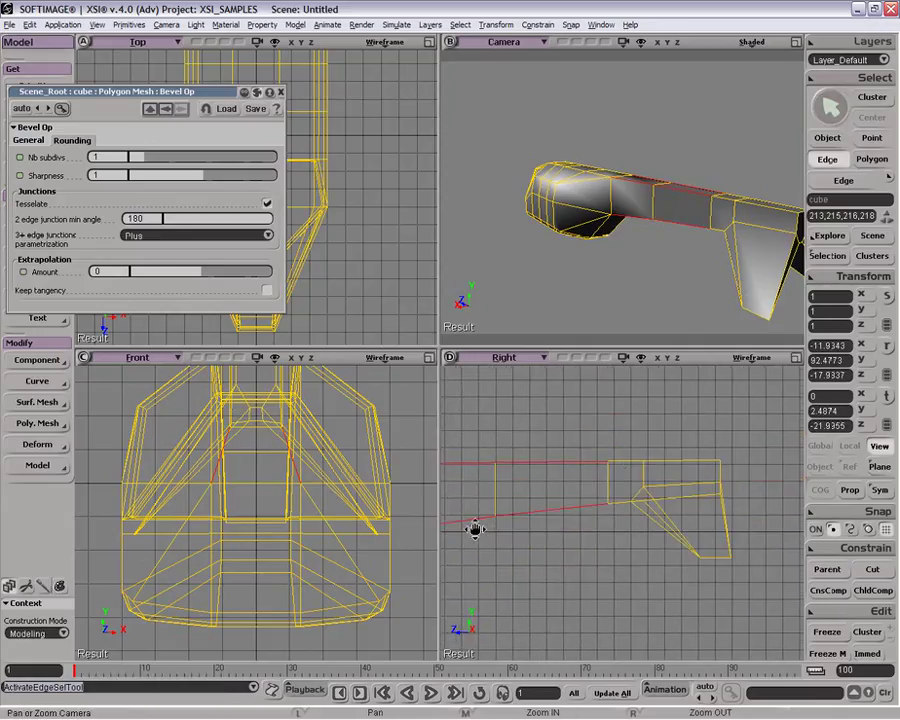
{"action": "left_click", "coordinate": [647, 467], "text": "shift"}
{"action": "left_click", "coordinate": [683, 472], "text": "shift"}
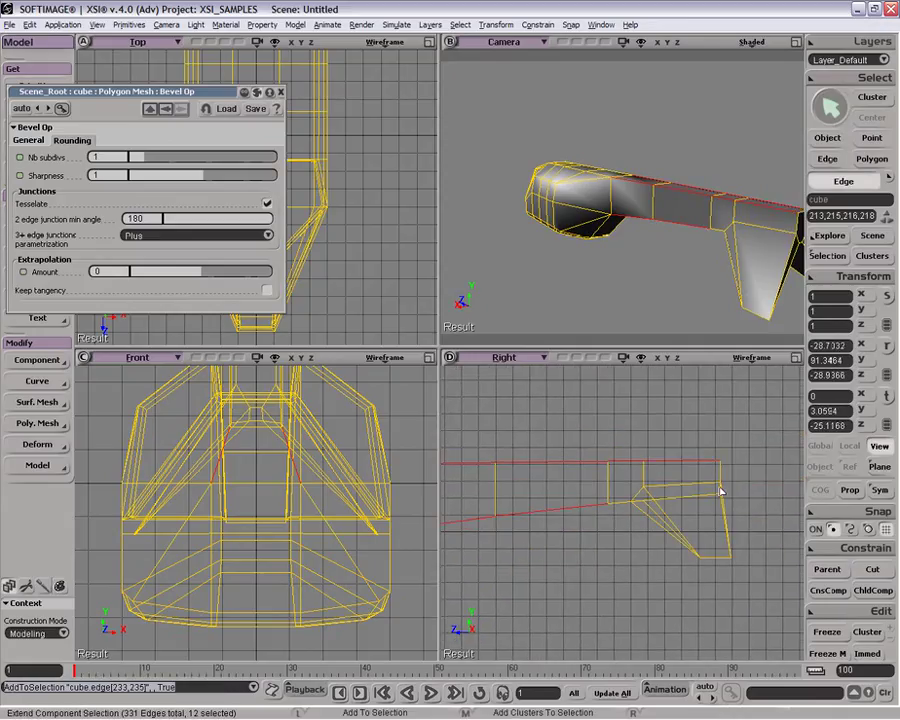
Add the top edge and both vertical edges of the tail boom's rear end face to the edge selection
{"action": "key", "text": "e"}
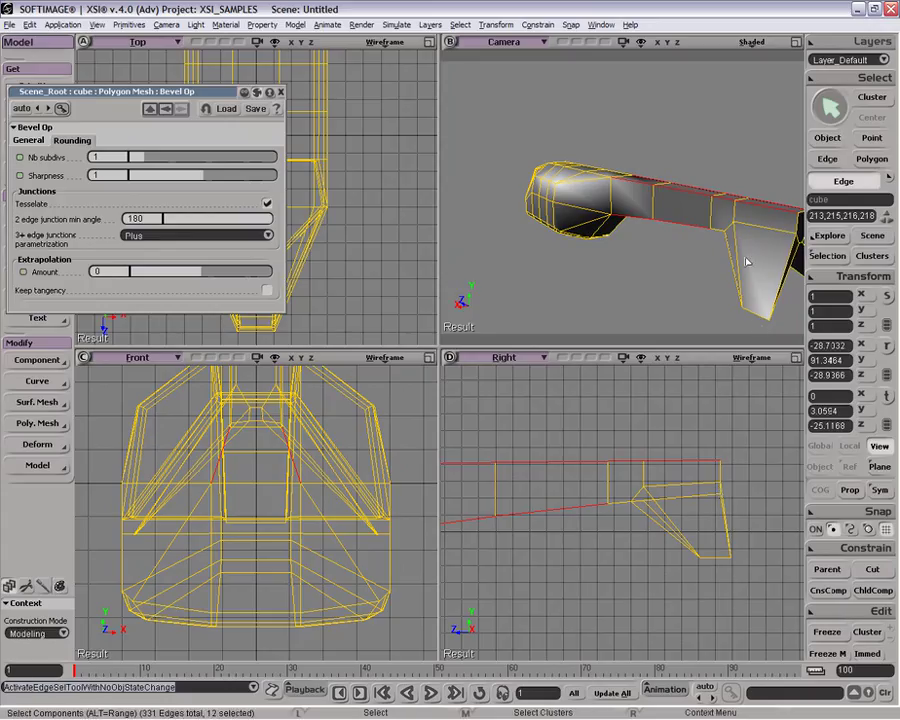
{"action": "left_click_drag", "start_coordinate": [719, 233], "coordinate": [642, 236]}
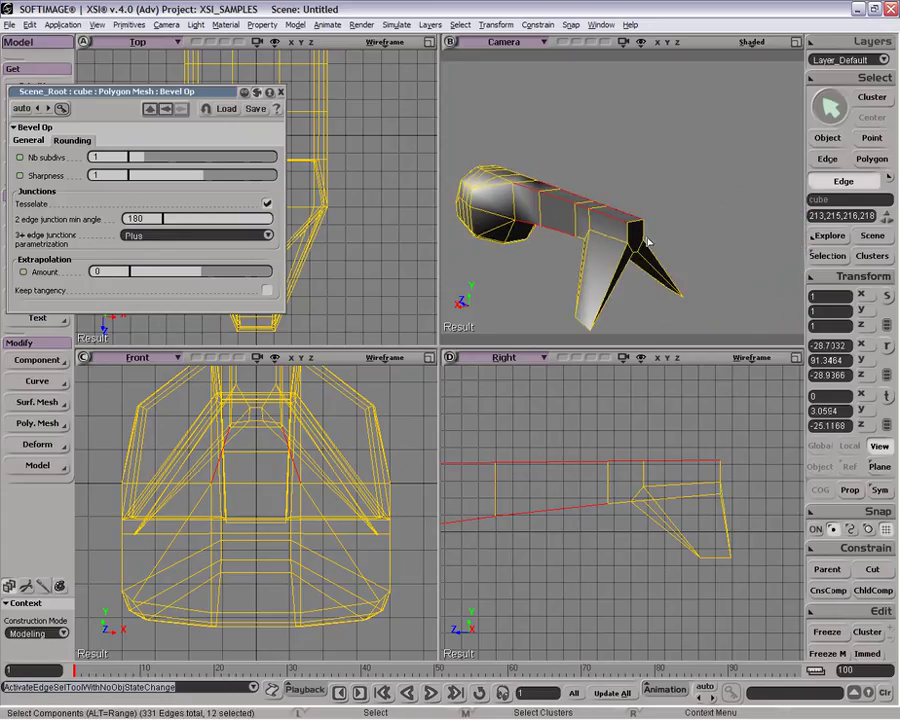
{"action": "key", "text": "e"}
{"action": "left_click", "coordinate": [631, 236], "text": "shift"}
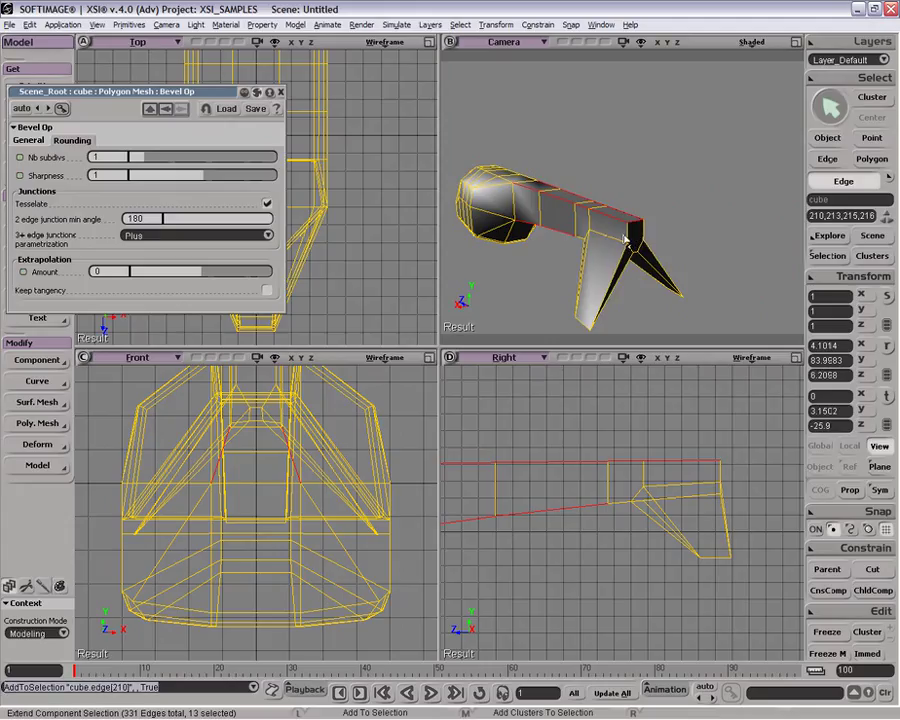
{"action": "left_click", "coordinate": [631, 236], "text": "shift"}
{"action": "left_click", "coordinate": [643, 232], "text": "shift"}
Add the two short lower boom edges just ahead of the tail fins while keeping the existing edge selection
{"action": "key", "text": "i"}
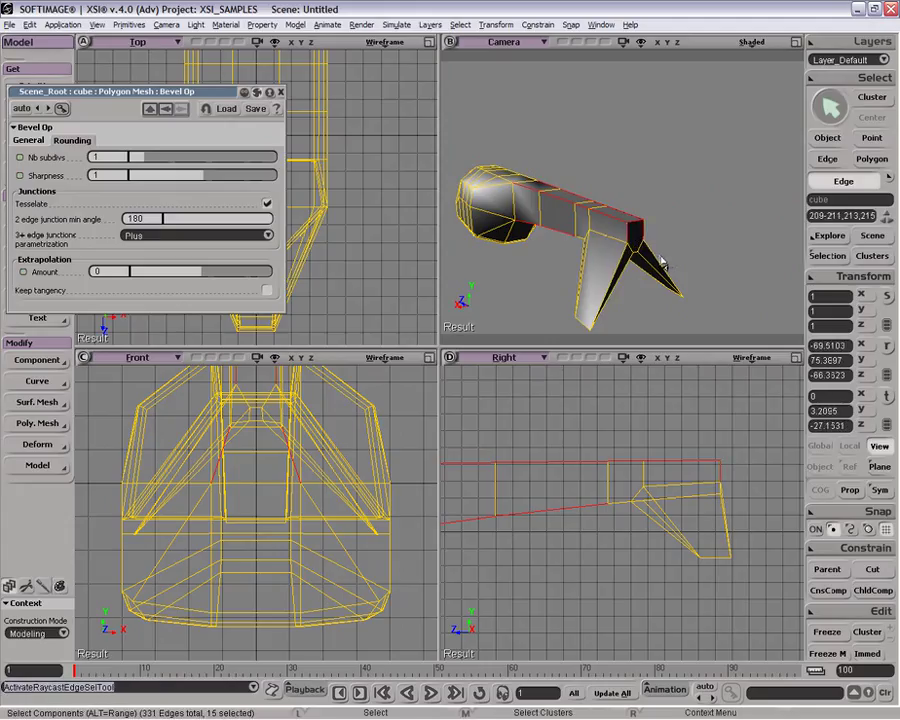
{"action": "right_click", "coordinate": [596, 216]}
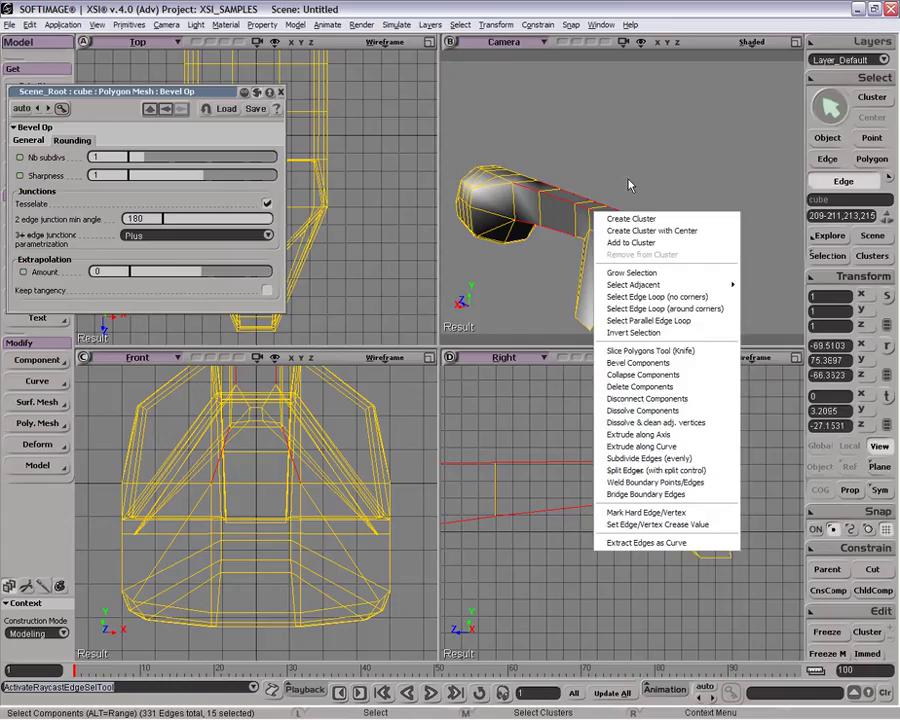
{"action": "left_click", "coordinate": [634, 181]}
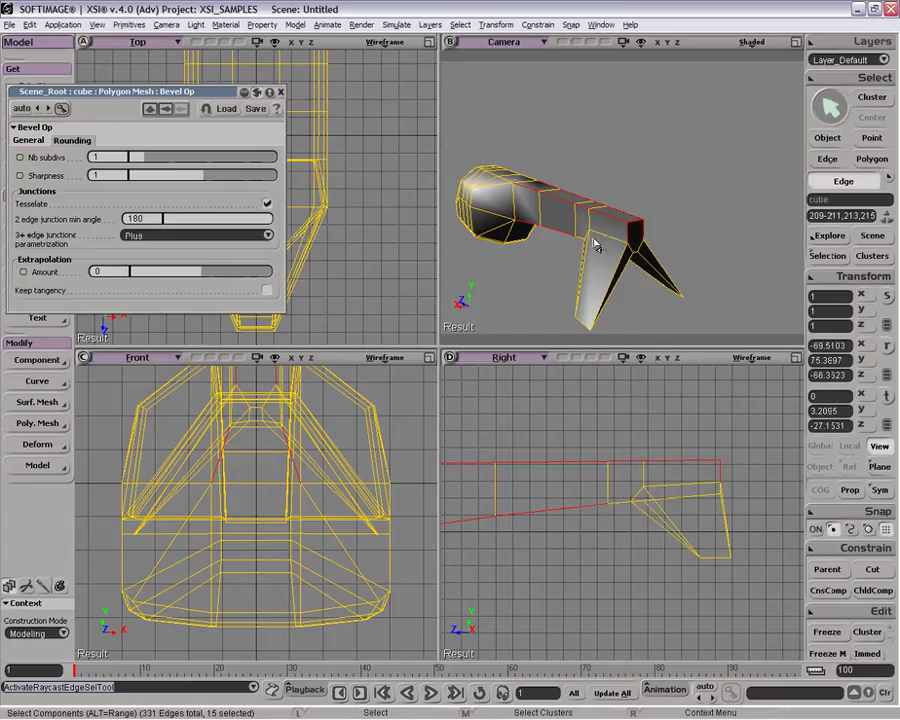
{"action": "left_click", "coordinate": [618, 500]}
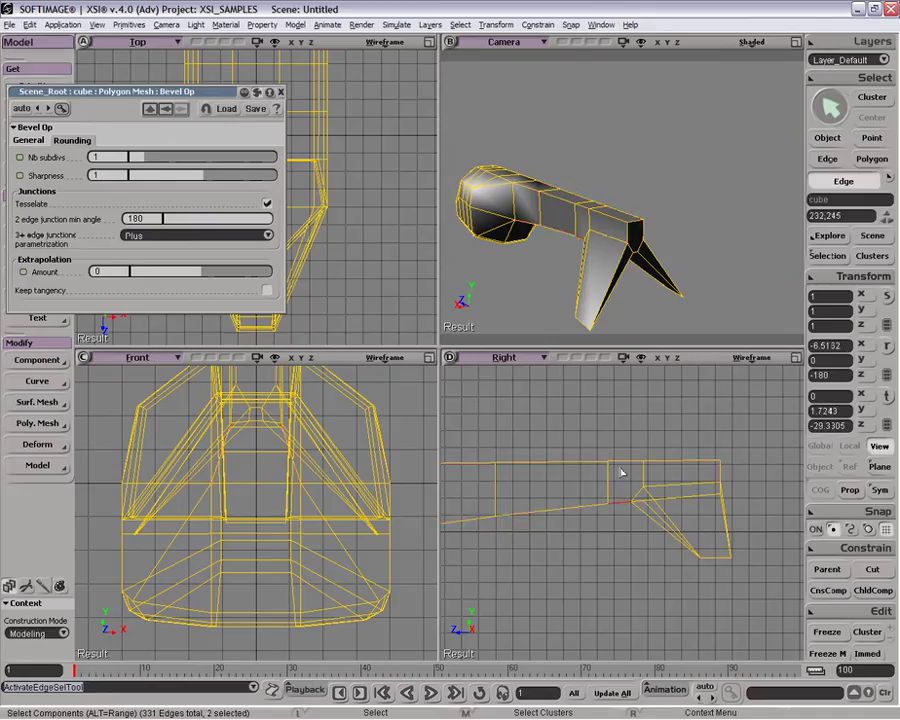
{"action": "key", "text": "ctrl+z"}
{"action": "left_click", "coordinate": [624, 468], "text": "shift"}
Bevel the selected tail boom and rear end edges
{"action": "right_click", "coordinate": [648, 290]}
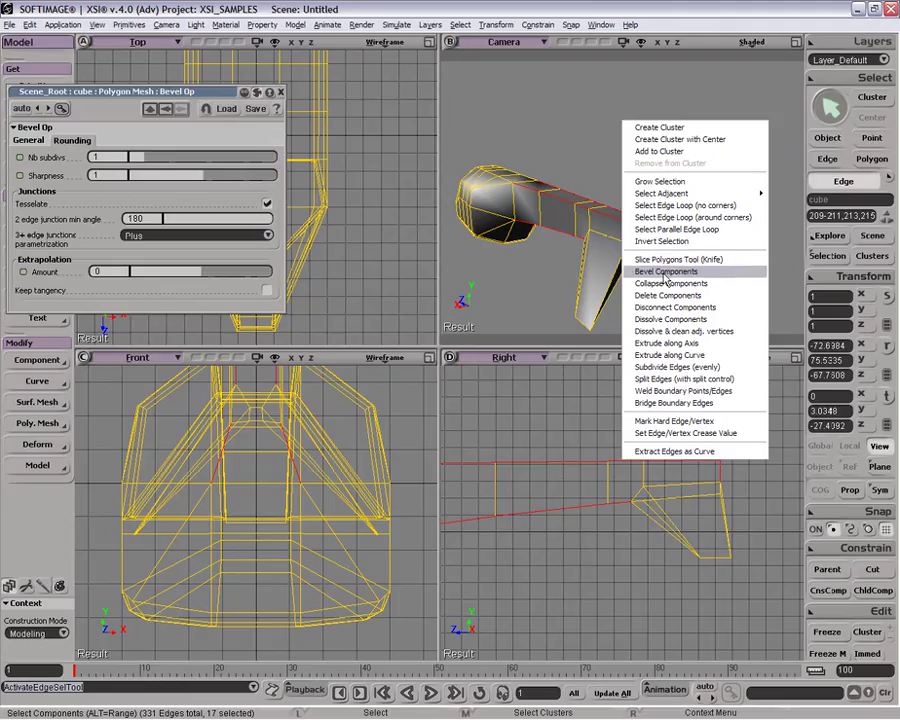
{"action": "left_click", "coordinate": [660, 271]}
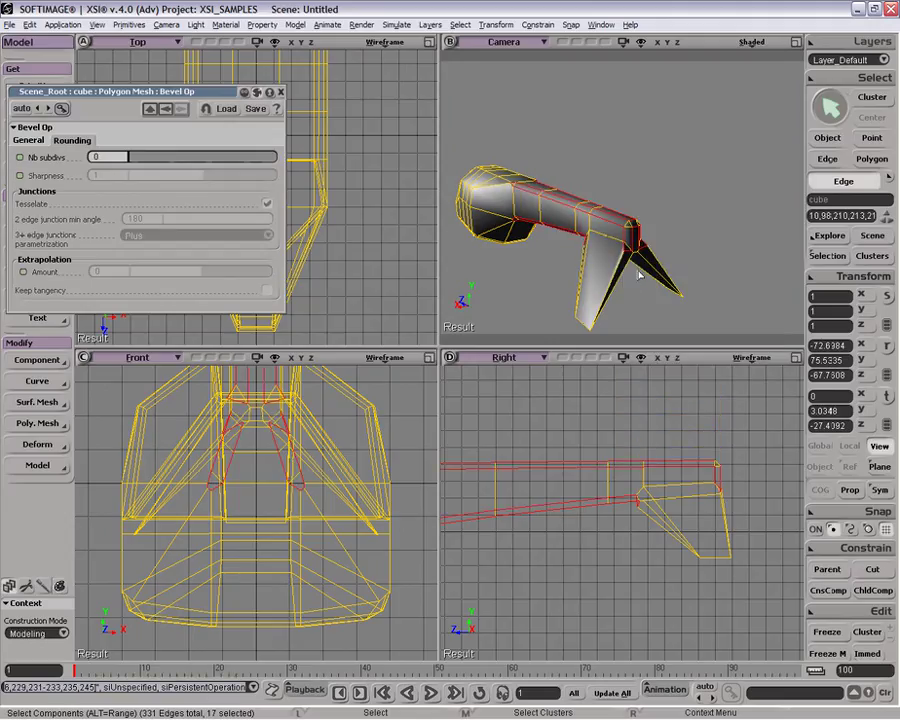
{"action": "key", "text": "p"}
{"action": "left_click_drag", "start_coordinate": [630, 250], "coordinate": [619, 275]}
{"action": "key", "text": "o"}
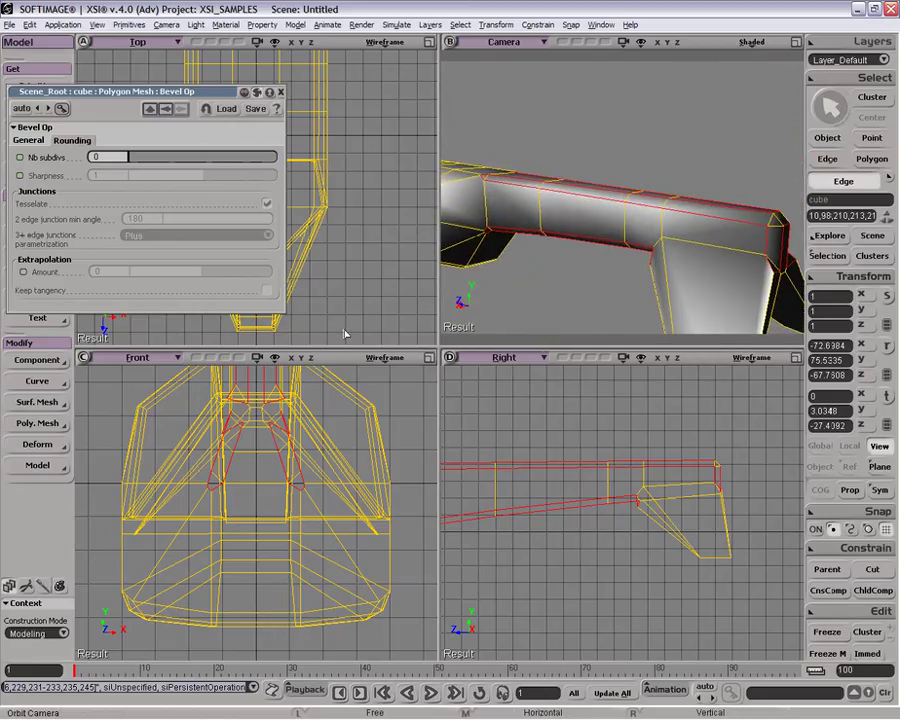
Round the tail boom bevel with 1 subdivision
{"action": "left_click", "coordinate": [28, 140]}
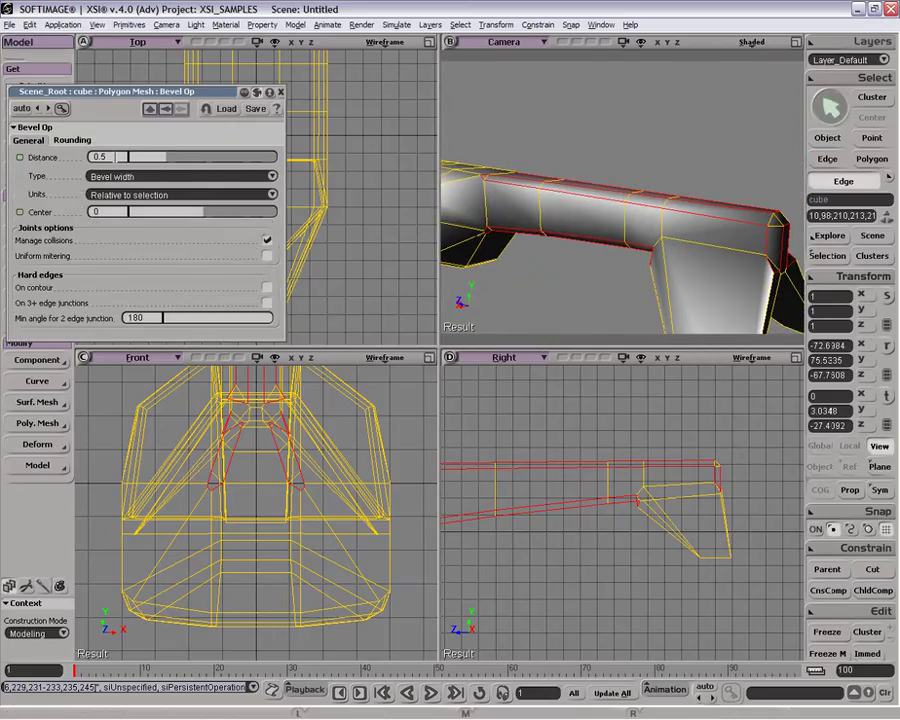
{"action": "left_click", "coordinate": [75, 140]}
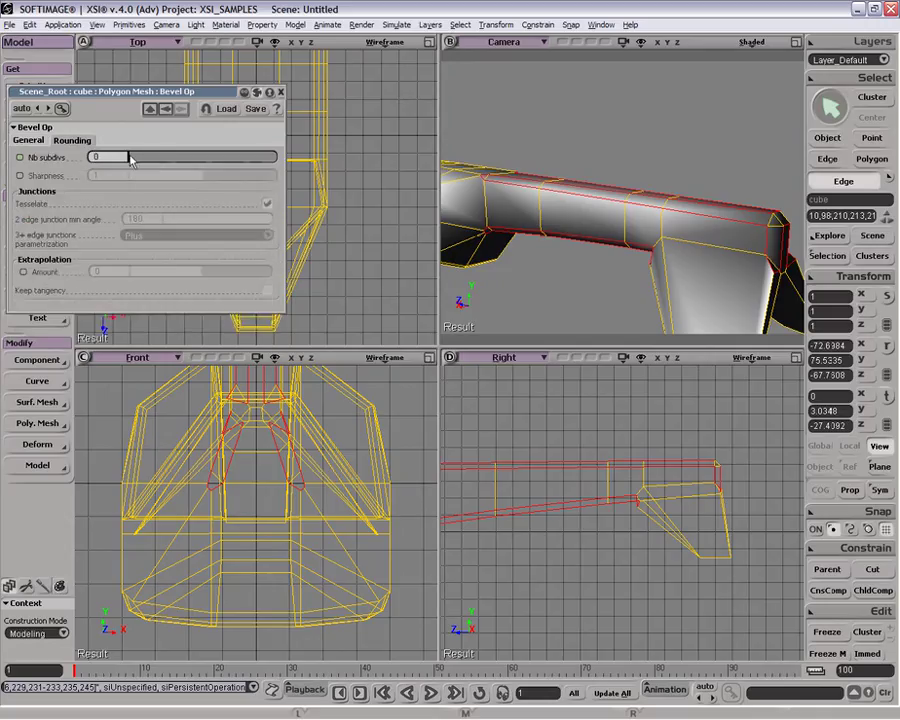
{"action": "left_click_drag", "start_coordinate": [146, 155], "coordinate": [149, 164]}
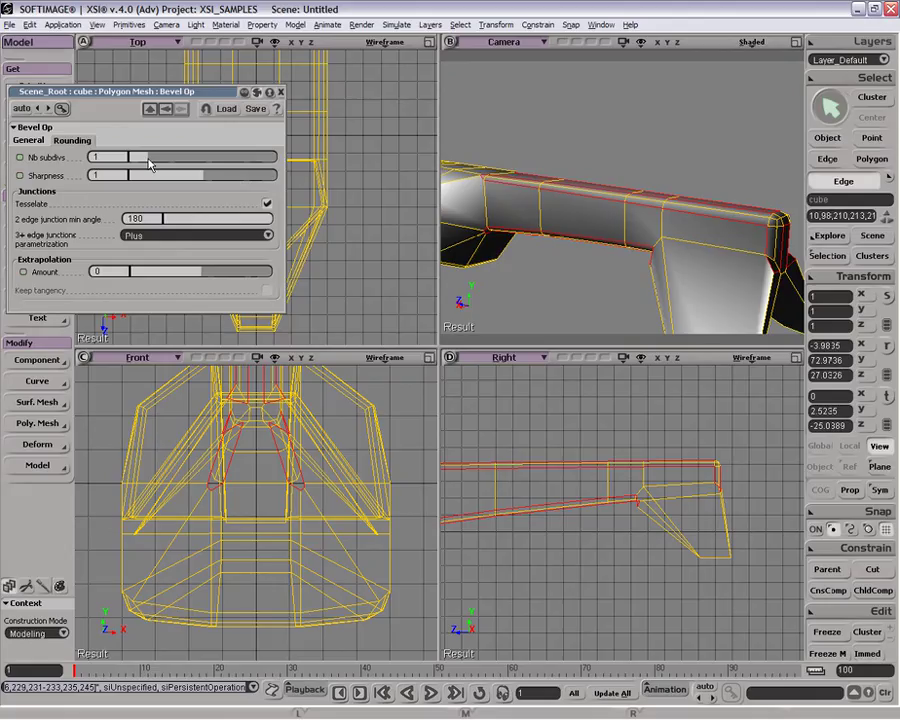
{"action": "left_click_drag", "start_coordinate": [208, 180], "coordinate": [193, 183]}
Examine the rounded bevel along the tail boom and around the fins with the model deselected and reselected
{"action": "key", "text": "space"}
{"action": "left_click", "coordinate": [711, 159]}
{"action": "key", "text": "z"}
{"action": "left_click_drag", "start_coordinate": [647, 257], "coordinate": [587, 249]}
{"action": "key", "text": "s"}
{"action": "left_click", "coordinate": [645, 265]}
{"action": "key", "text": "space"}
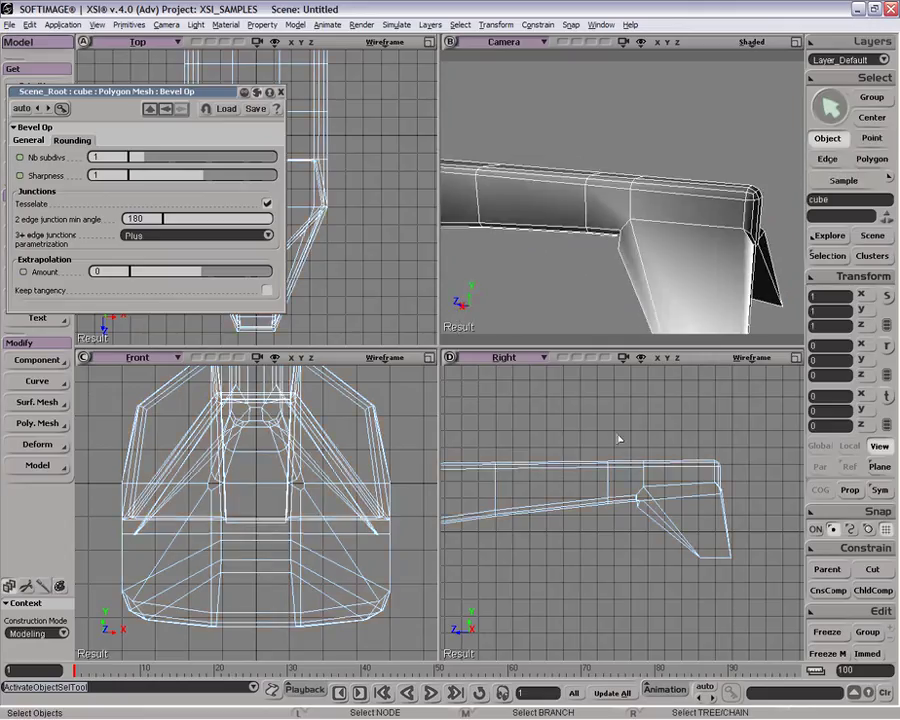
Add an edge at the front root of one tail fin, joining its two outer points beneath the boom bevel
{"action": "key", "text": "t"}
{"action": "left_click_drag", "start_coordinate": [650, 521], "coordinate": [651, 522]}
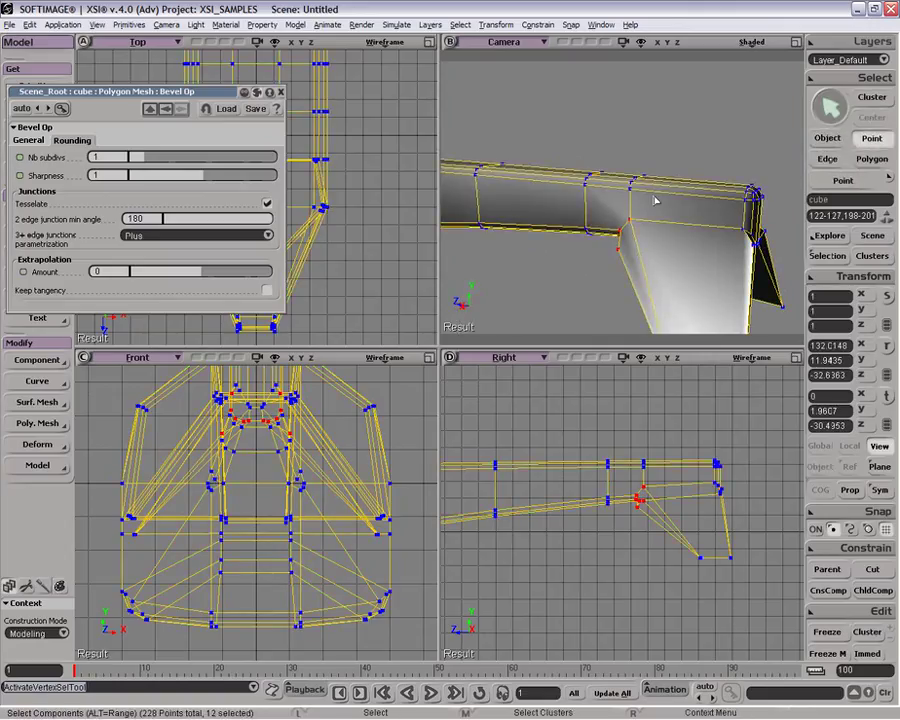
{"action": "key", "text": "f"}
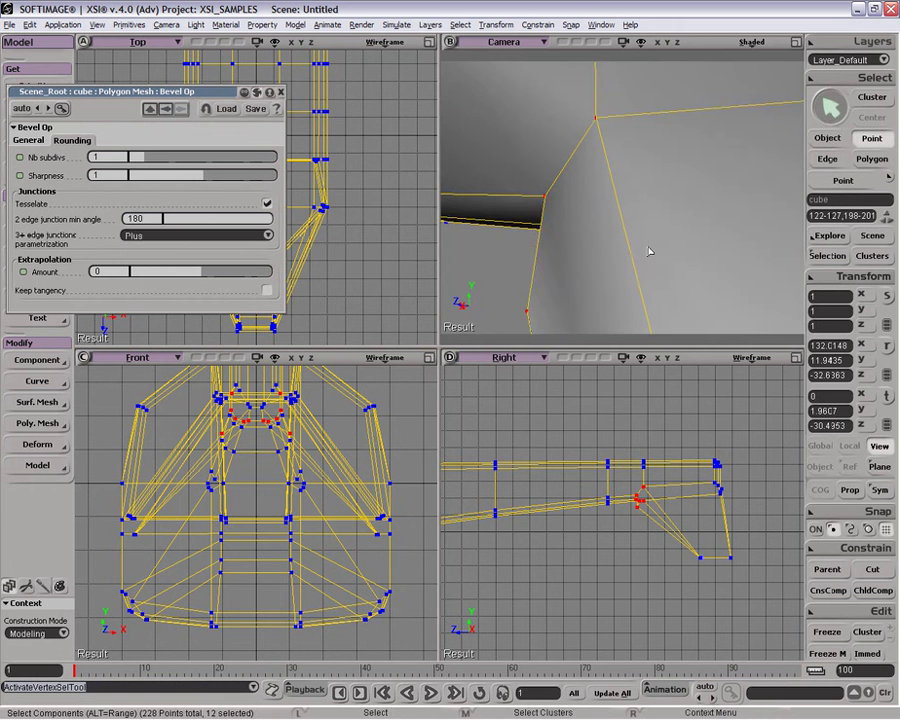
{"action": "key", "text": "o"}
{"action": "left_click_drag", "start_coordinate": [648, 251], "coordinate": [723, 153]}
{"action": "key", "text": "p"}
{"action": "key", "text": "backslash"}
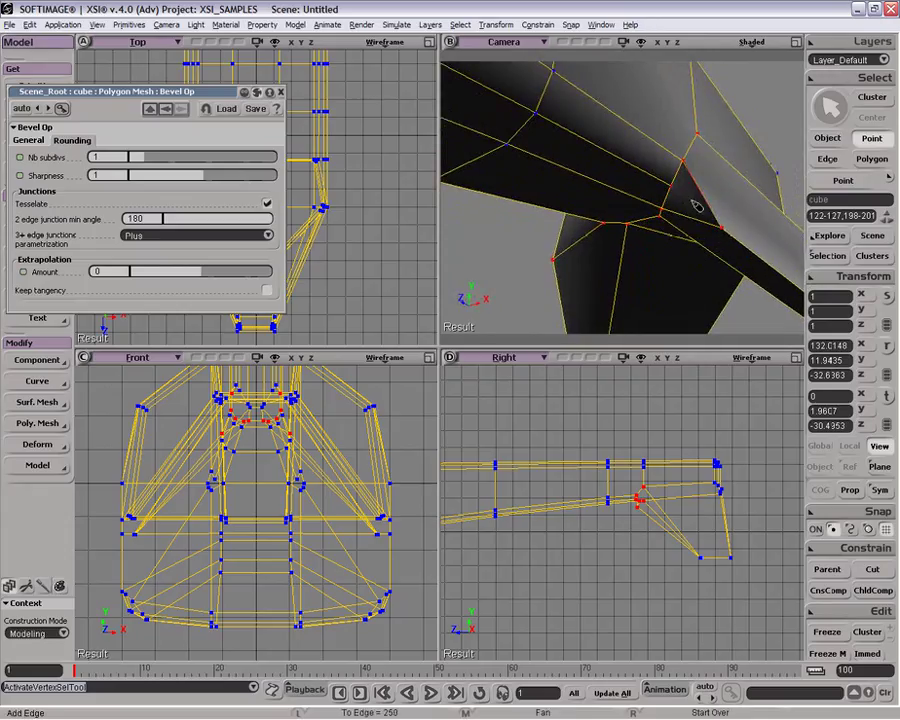
{"action": "left_click", "coordinate": [566, 225]}
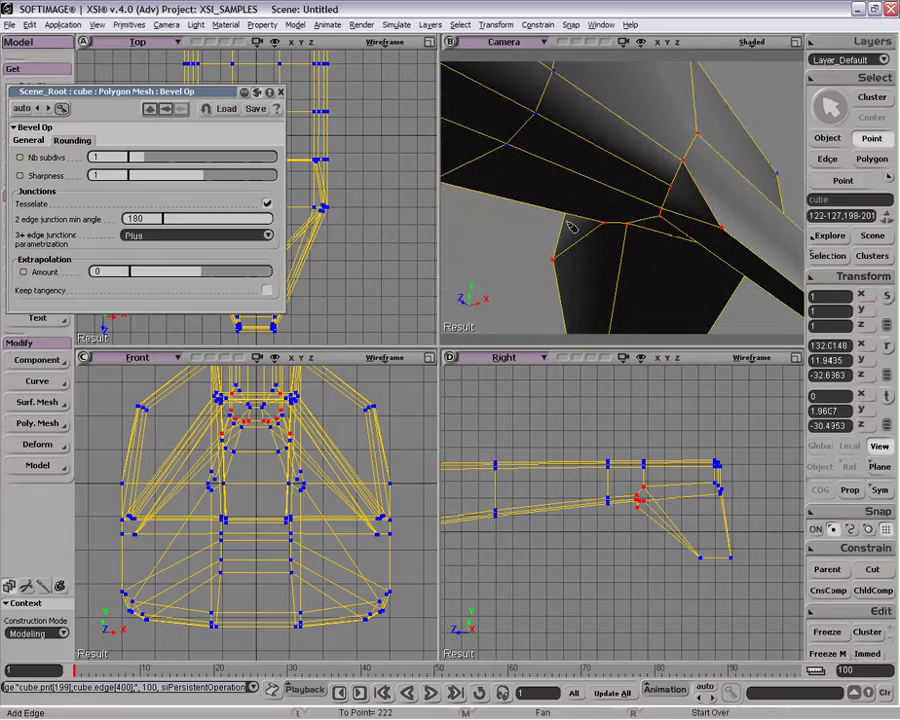
{"action": "right_click", "coordinate": [515, 268]}
Add the matching edge at the front root of the opposite tail fin
{"action": "key", "text": "o"}
{"action": "left_click_drag", "start_coordinate": [536, 264], "coordinate": [550, 239]}
{"action": "left_click", "coordinate": [524, 235]}
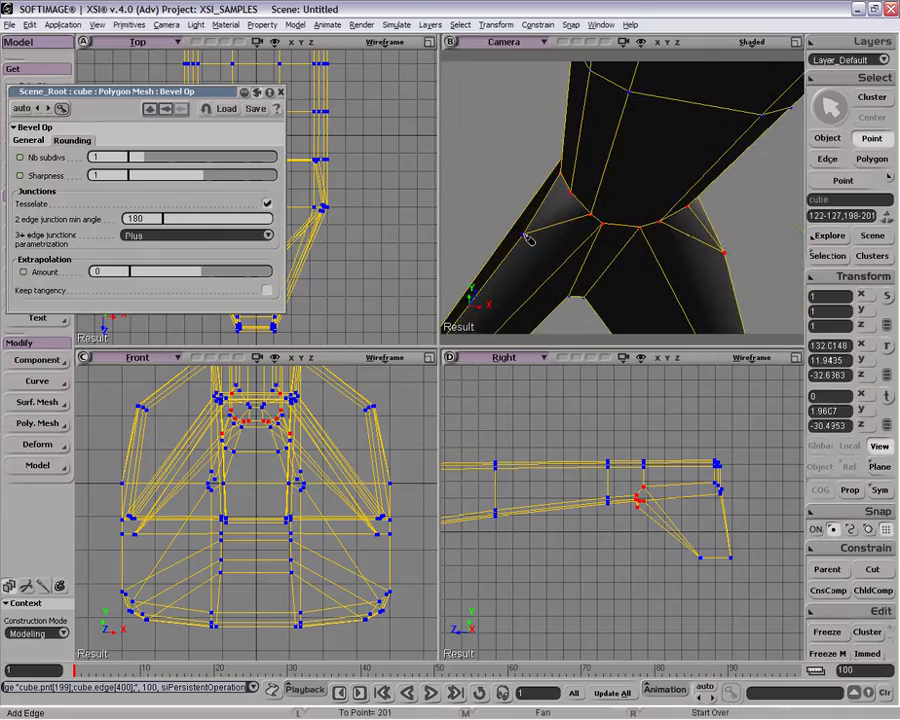
{"action": "left_click", "coordinate": [572, 194]}
{"action": "right_click", "coordinate": [464, 180]}
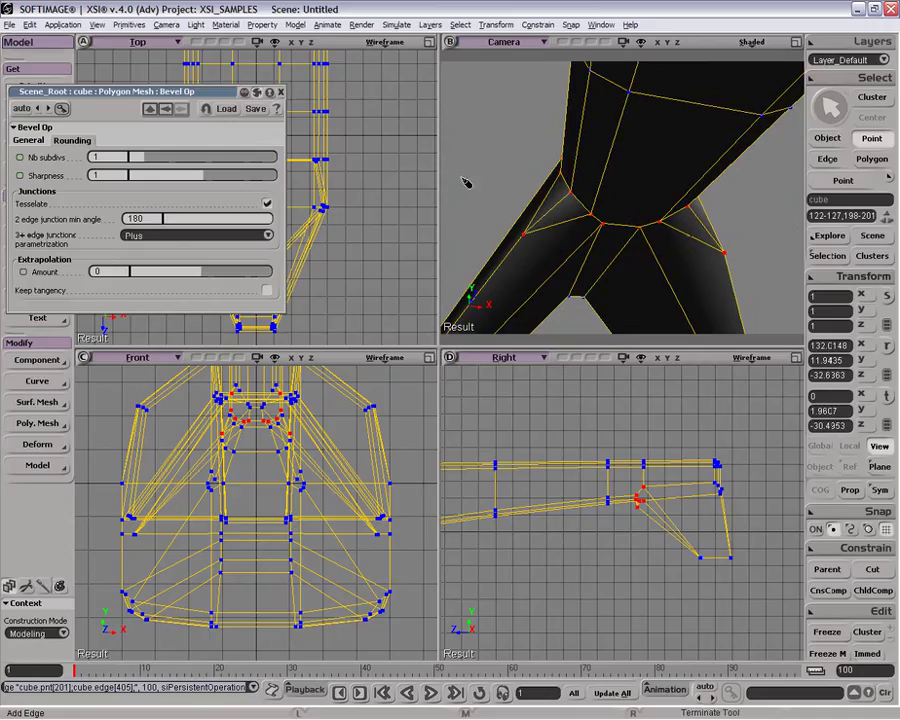
Select the two new edges at the fin roots and move them slightly forward along the boom
{"action": "key", "text": "e"}
{"action": "left_click", "coordinate": [702, 233]}
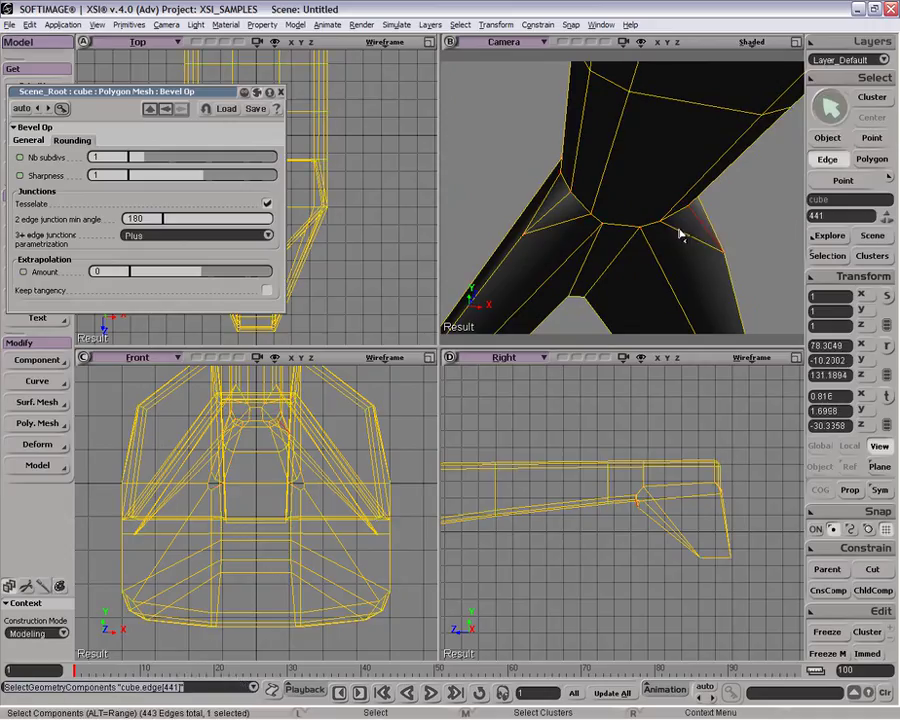
{"action": "left_click", "coordinate": [560, 204], "text": "shift"}
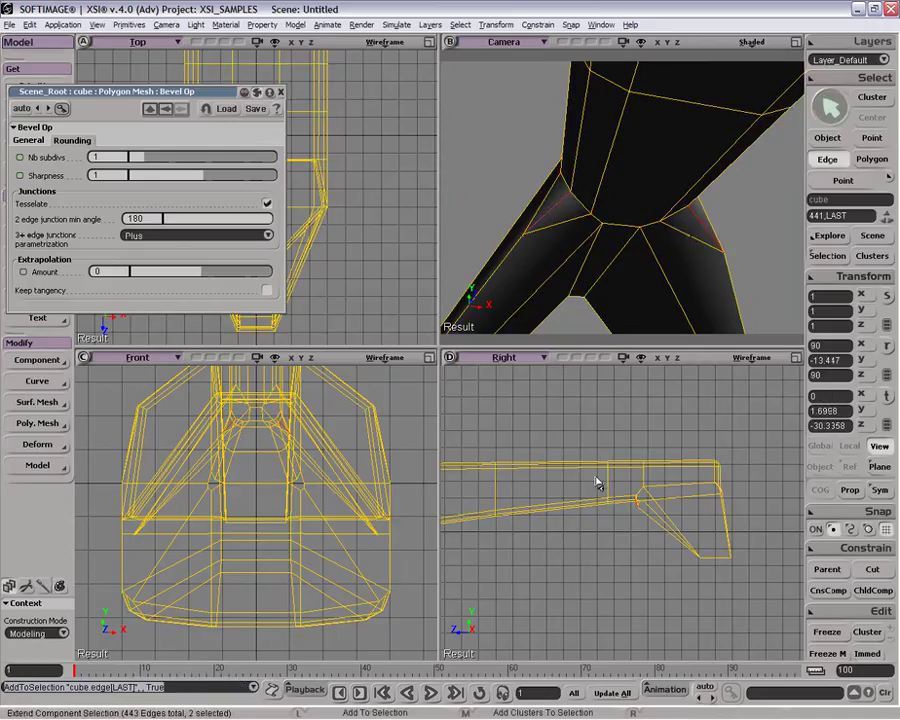
{"action": "key", "text": "backslash"}
{"action": "key", "text": "x"}
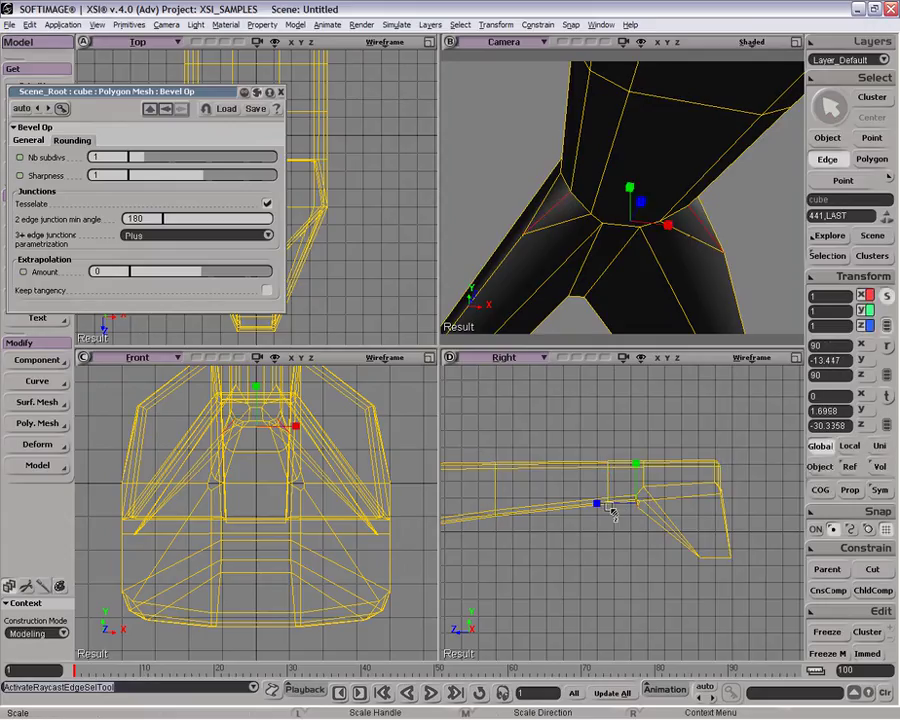
{"action": "key", "text": "v"}
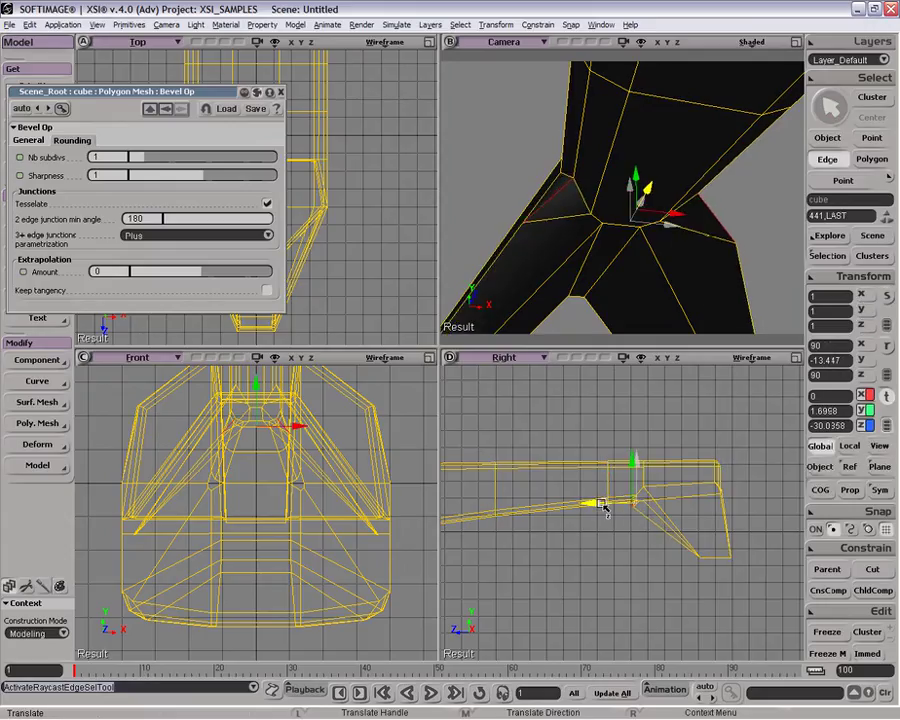
Select the upper end point of each new fin-root edge and move both forward to about Z -29.24
{"action": "key", "text": "t"}
{"action": "left_click", "coordinate": [609, 205]}
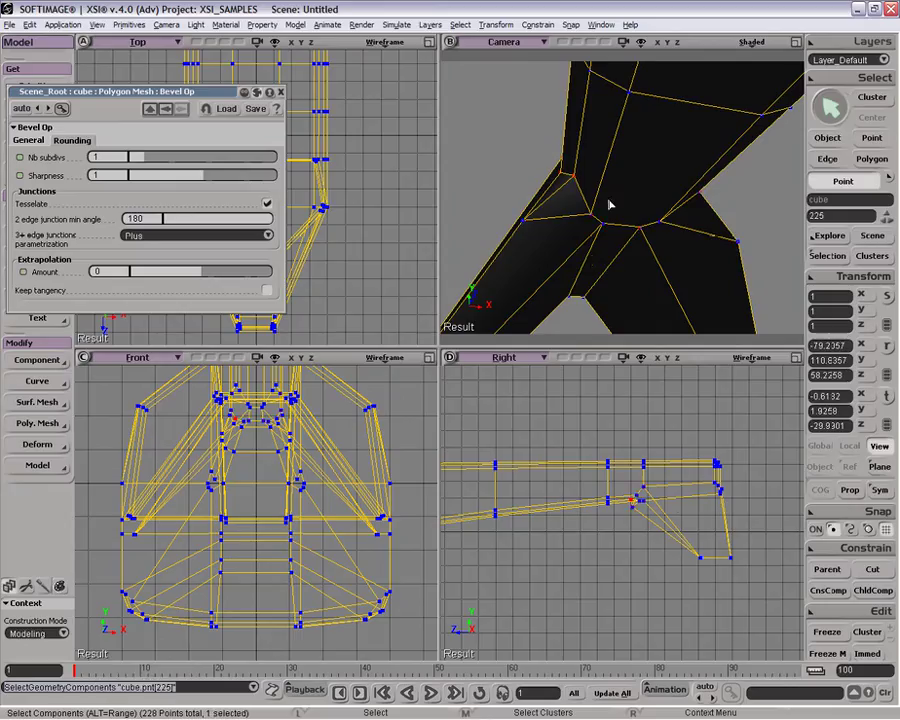
{"action": "left_click", "coordinate": [632, 501], "text": "shift"}
{"action": "key", "text": "v"}
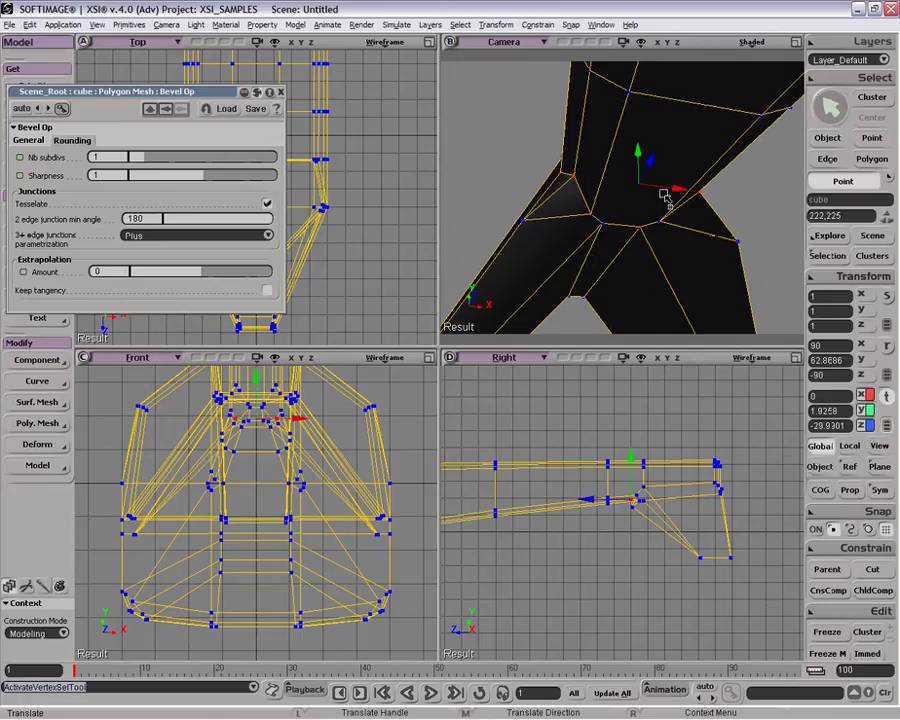
{"action": "left_click_drag", "start_coordinate": [603, 499], "coordinate": [591, 500]}
Lower the same two fin-root points slightly to about Y 1.84, in line with the boom's lower bevel
{"action": "key", "text": "space"}
{"action": "key", "text": "p"}
{"action": "left_click_drag", "start_coordinate": [739, 267], "coordinate": [608, 292]}
{"action": "key", "text": "o"}
{"action": "left_click_drag", "start_coordinate": [640, 244], "coordinate": [647, 209]}
{"action": "key", "text": "z"}
{"action": "middle_click_drag", "start_coordinate": [635, 523], "coordinate": [619, 506]}
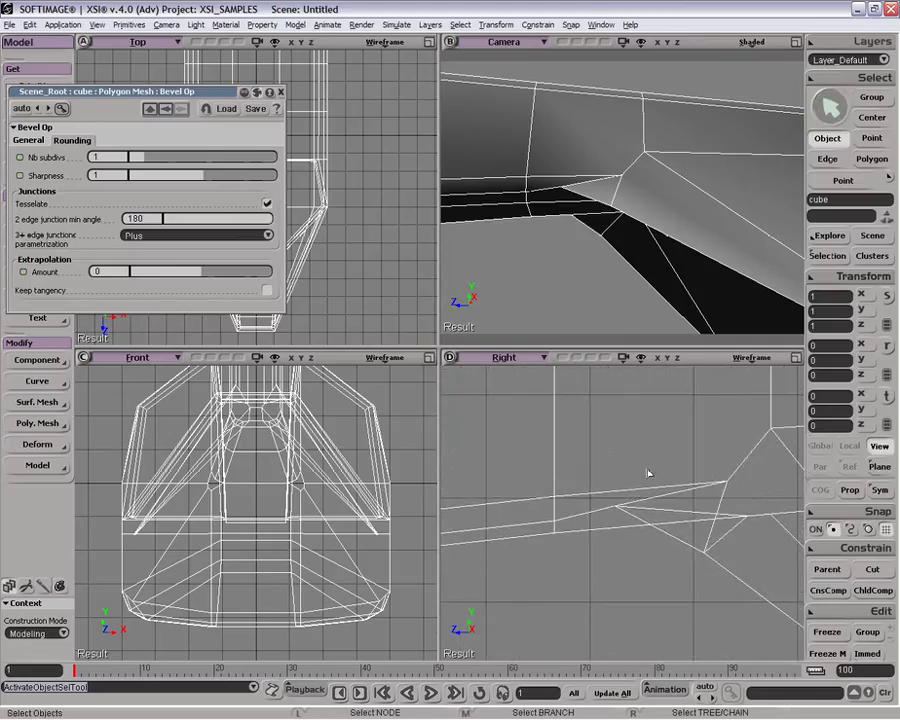
{"action": "key", "text": "t"}
{"action": "key", "text": "v"}
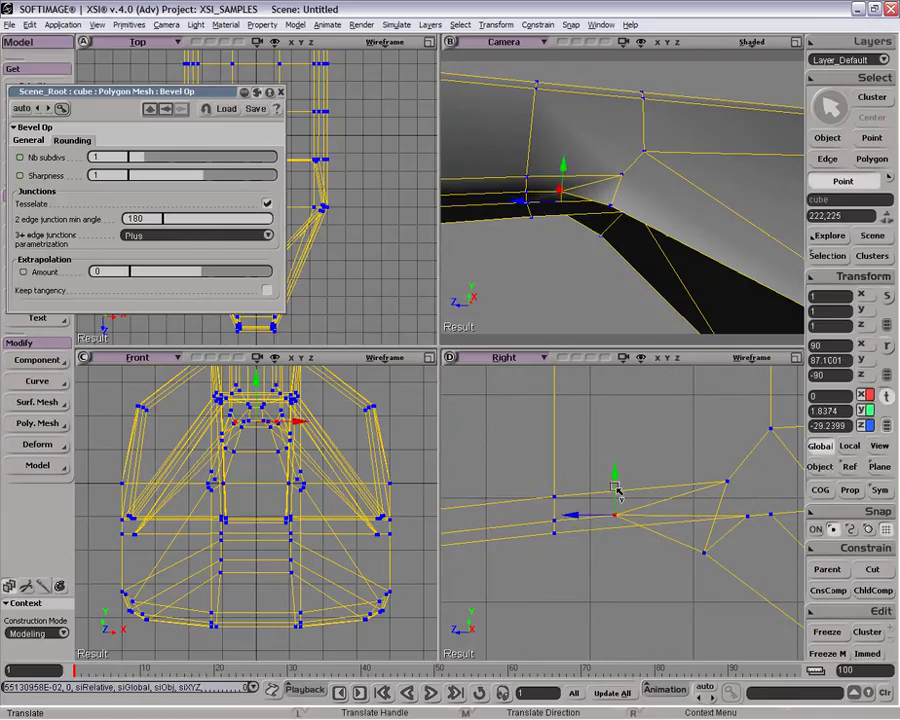
Examine the smoothed junction between the tail fins and boom from several angles, with and without the wireframe
{"action": "key", "text": "space"}
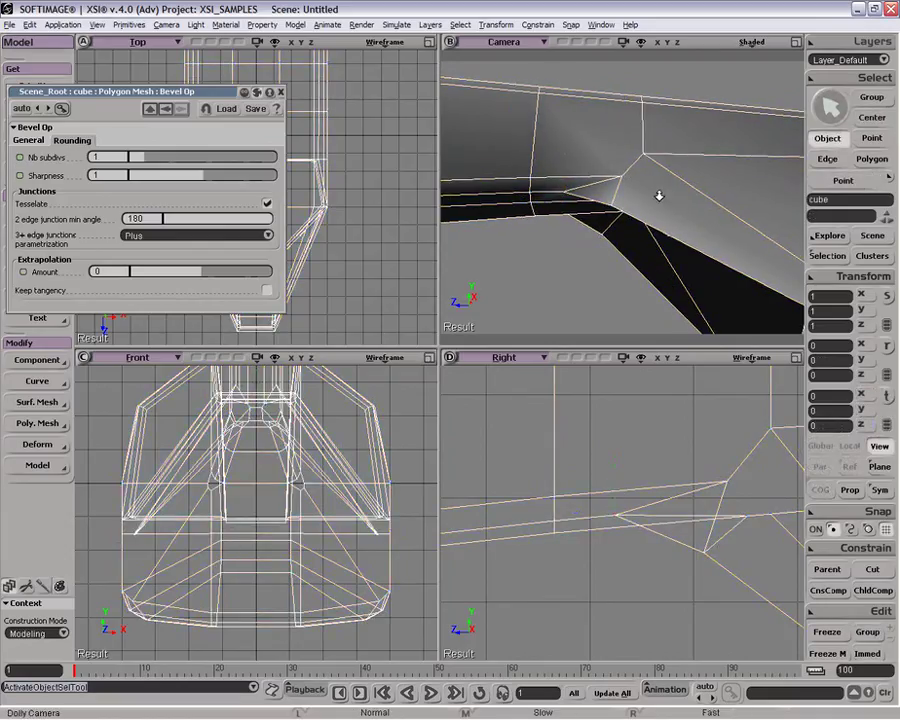
{"action": "key", "text": "p"}
{"action": "left_click_drag", "start_coordinate": [664, 283], "coordinate": [619, 74]}
{"action": "left_click", "coordinate": [646, 122]}
{"action": "key", "text": "o"}
{"action": "left_click_drag", "start_coordinate": [663, 199], "coordinate": [633, 273]}
{"action": "left_click", "coordinate": [650, 209]}
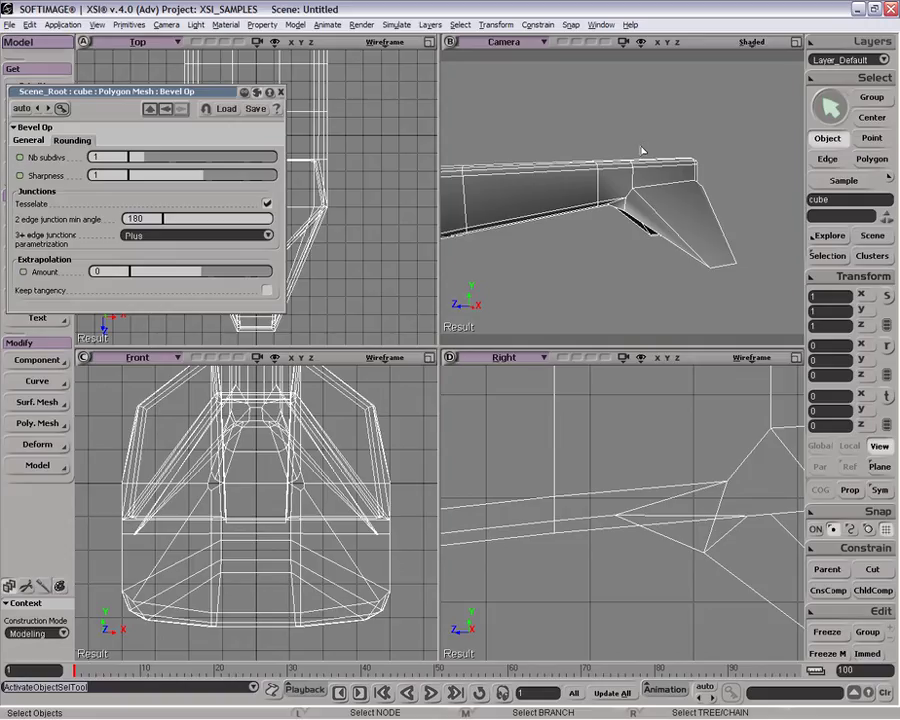
{"action": "left_click", "coordinate": [458, 134]}
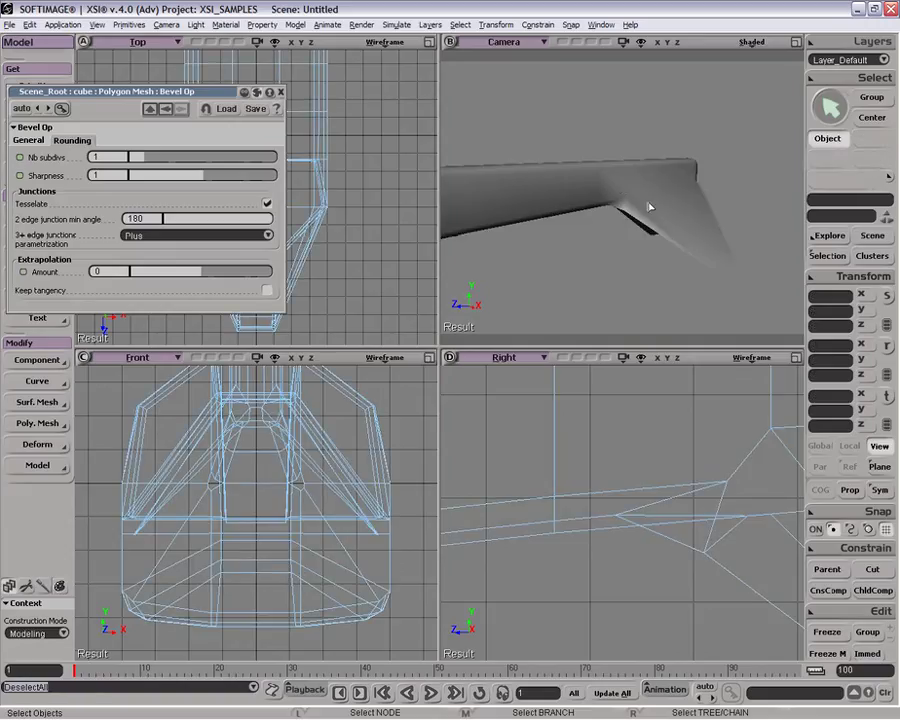
{"action": "mouse_move", "coordinate": [663, 231]}
{"action": "left_mouse_down"}
{"action": "mouse_move", "coordinate": [617, 157]}
{"action": "mouse_move", "coordinate": [650, 204]}
{"action": "mouse_move", "coordinate": [603, 185]}
{"action": "mouse_move", "coordinate": [647, 197]}
{"action": "left_mouse_up"}
{"action": "left_click", "coordinate": [647, 197]}
{"action": "key", "text": "space"}
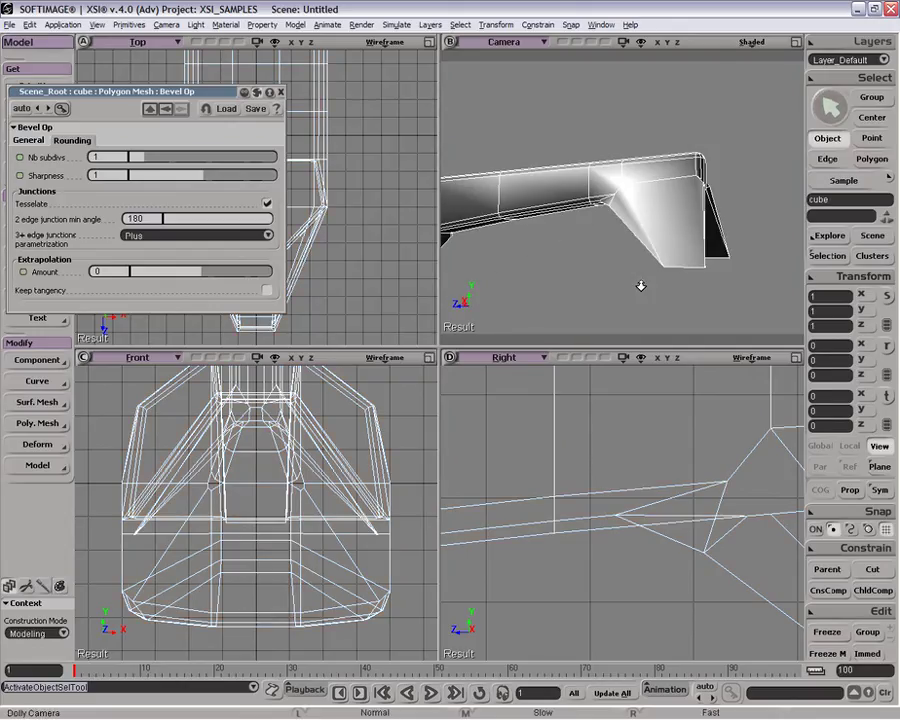
Examine the whole craft from several angles, with and without its wireframe, including the underside and tail
{"action": "key", "text": "p"}
{"action": "left_click_drag", "start_coordinate": [659, 277], "coordinate": [591, 125]}
{"action": "key", "text": "o"}
{"action": "left_click_drag", "start_coordinate": [606, 240], "coordinate": [676, 211]}
{"action": "key", "text": "p"}
{"action": "key", "text": "o"}
{"action": "key", "text": "space"}
{"action": "left_click", "coordinate": [668, 163]}
{"action": "key", "text": "z"}
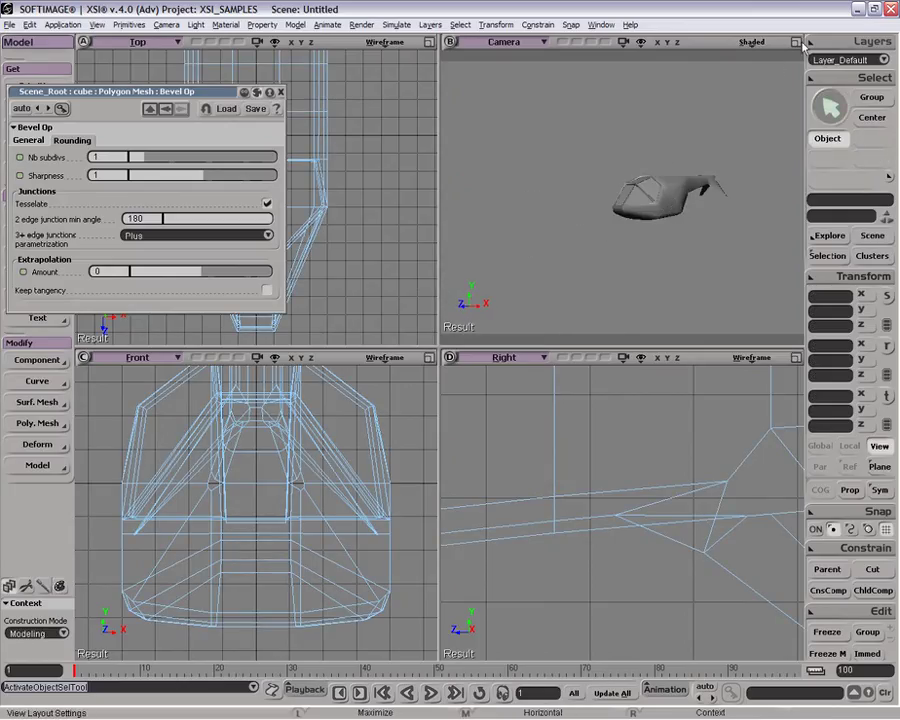
{"action": "left_click", "coordinate": [796, 42]}
{"action": "left_click_drag", "start_coordinate": [641, 275], "coordinate": [526, 367]}
{"action": "left_click", "coordinate": [436, 430]}
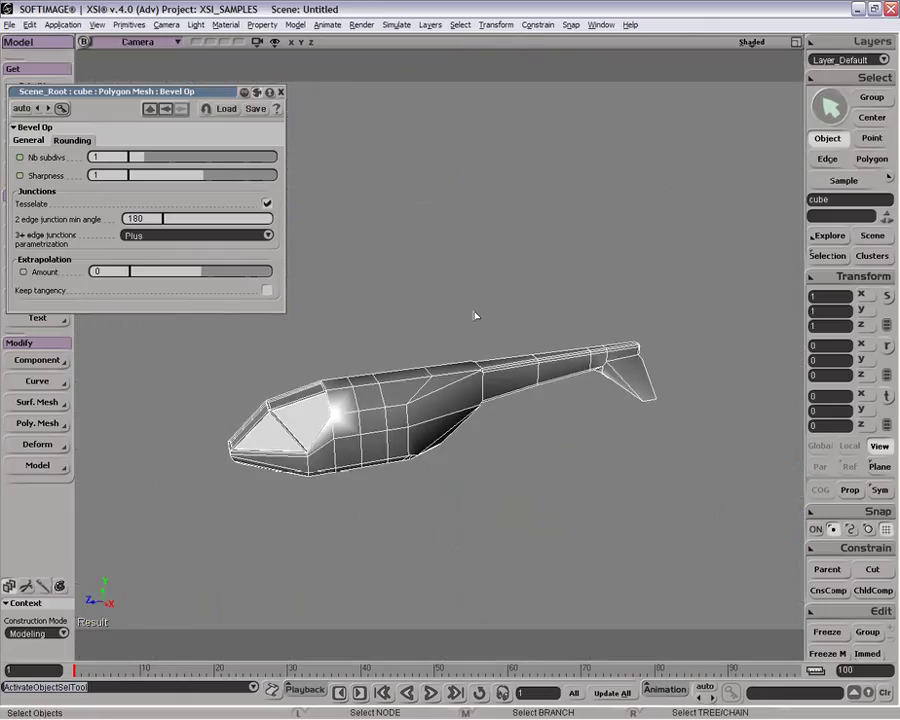
{"action": "mouse_move", "coordinate": [438, 356]}
{"action": "left_mouse_down"}
{"action": "mouse_move", "coordinate": [408, 315]}
{"action": "mouse_move", "coordinate": [507, 246]}
{"action": "mouse_move", "coordinate": [518, 335]}
{"action": "mouse_move", "coordinate": [542, 311]}
{"action": "mouse_move", "coordinate": [412, 345]}
{"action": "mouse_move", "coordinate": [487, 273]}
{"action": "mouse_move", "coordinate": [511, 328]}
{"action": "left_mouse_up"}
{"action": "left_click", "coordinate": [511, 329]}
{"action": "key", "text": "space"}
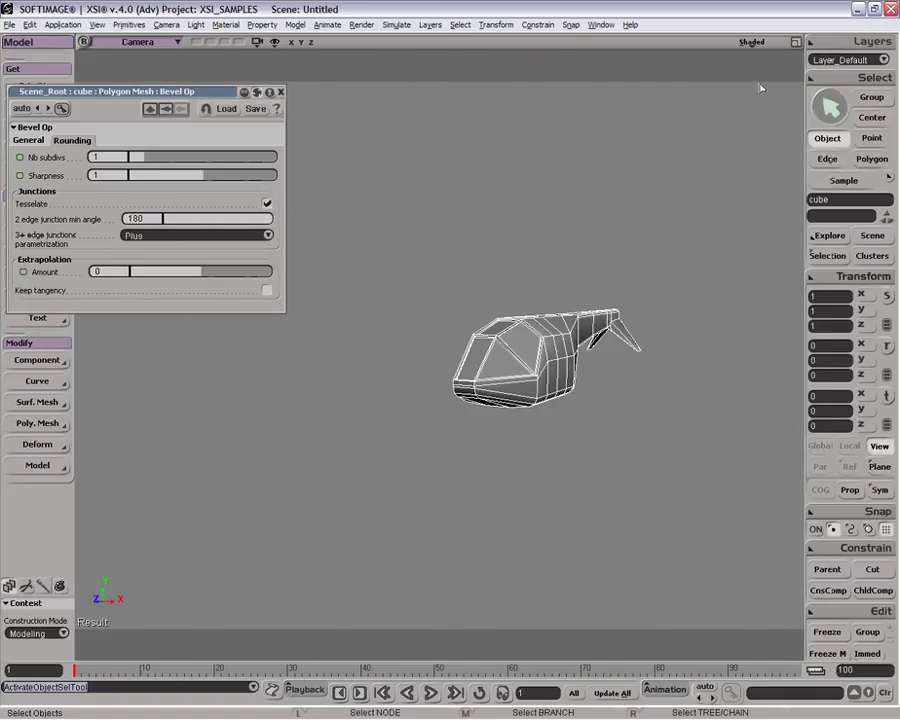
{"action": "key", "text": "f"}
{"action": "key", "text": "o"}
{"action": "left_click_drag", "start_coordinate": [479, 403], "coordinate": [451, 355]}
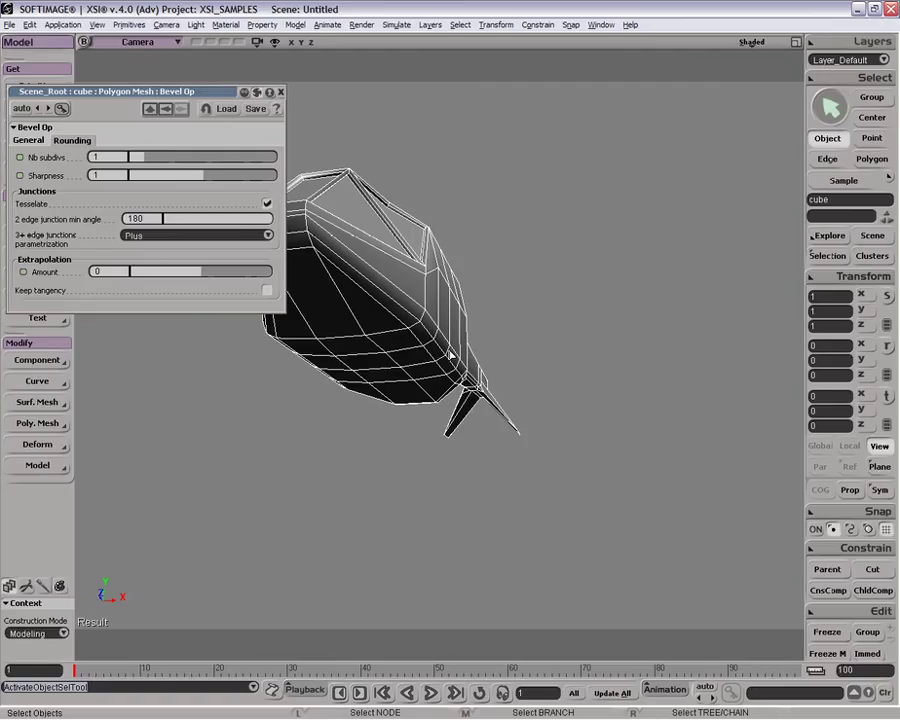
{"action": "key", "text": "o"}
{"action": "left_click_drag", "start_coordinate": [488, 338], "coordinate": [444, 342]}
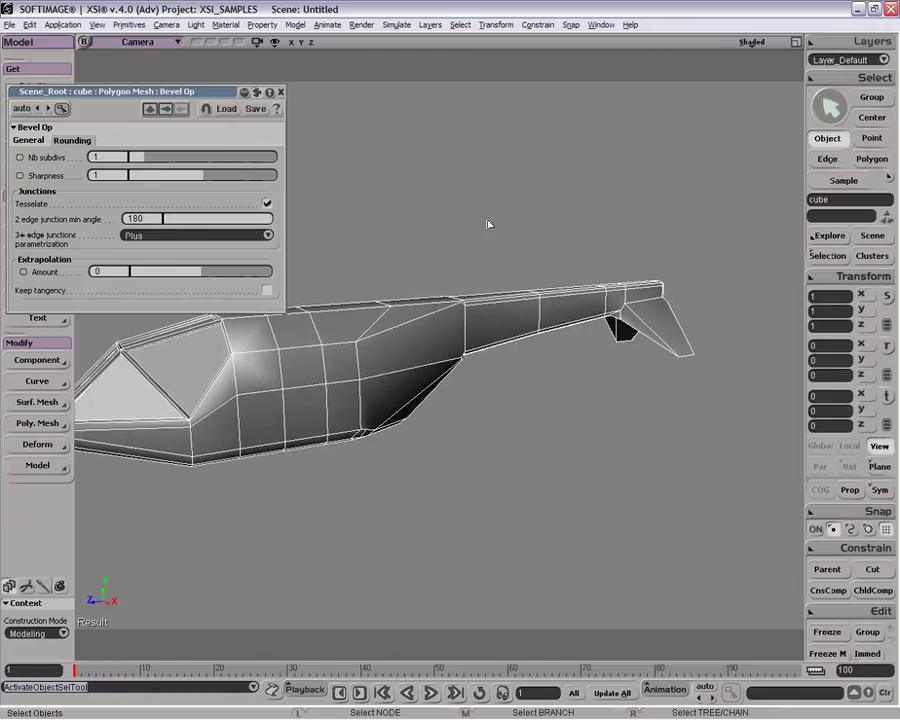
{"action": "left_click", "coordinate": [795, 42]}
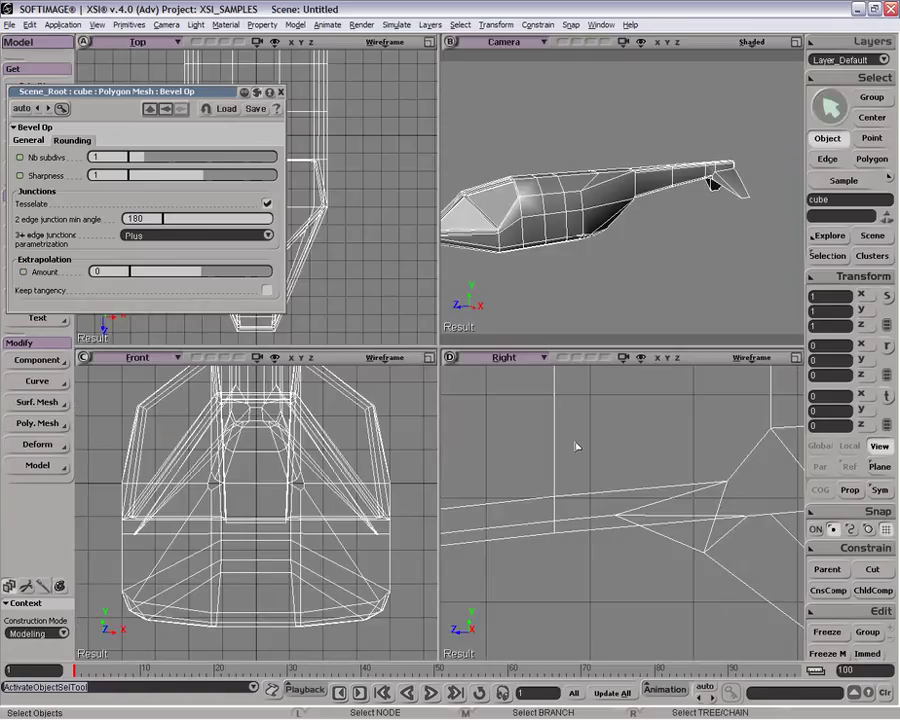
Select the middle lengthwise edges on both sides of the cabin and lower them to about Y -1.52
{"action": "key", "text": "a"}
{"action": "key", "text": "a"}
{"action": "key", "text": "a"}
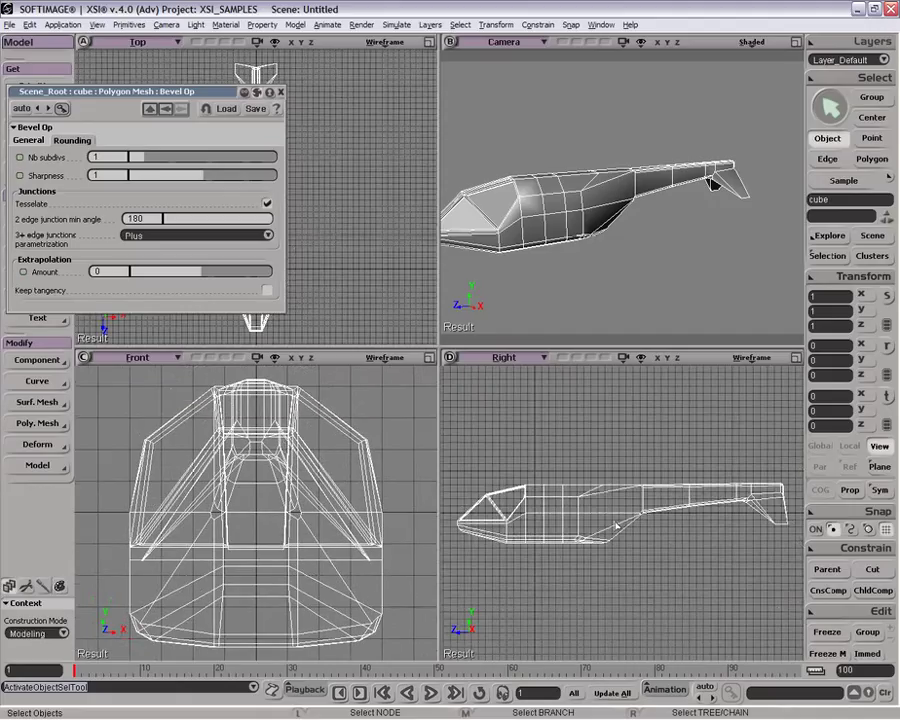
{"action": "scroll", "coordinate": [630, 510], "scroll_direction": "up", "scroll_amount": 5}
{"action": "key", "text": "z"}
{"action": "left_click_drag", "start_coordinate": [542, 536], "coordinate": [663, 527]}
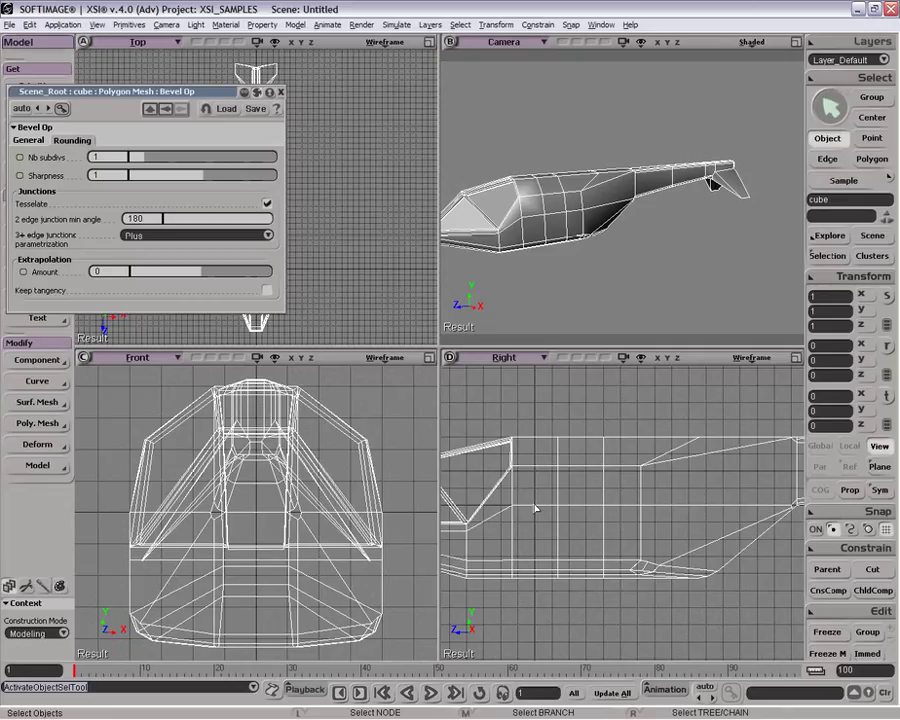
{"action": "key", "text": "e"}
{"action": "left_click_drag", "start_coordinate": [535, 489], "coordinate": [592, 523]}
{"action": "key", "text": "e"}
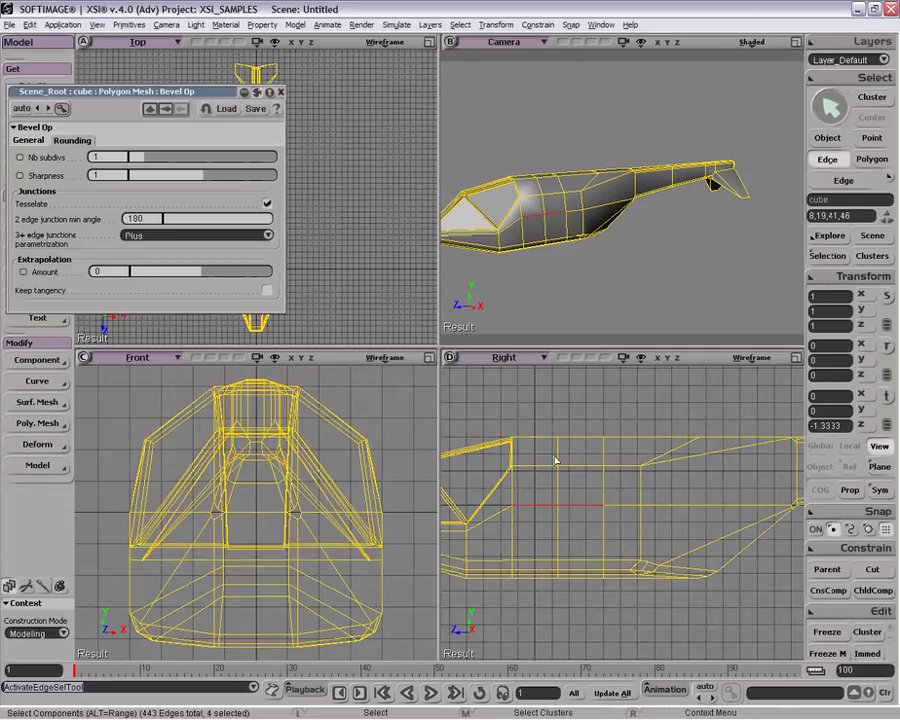
{"action": "key", "text": "v"}
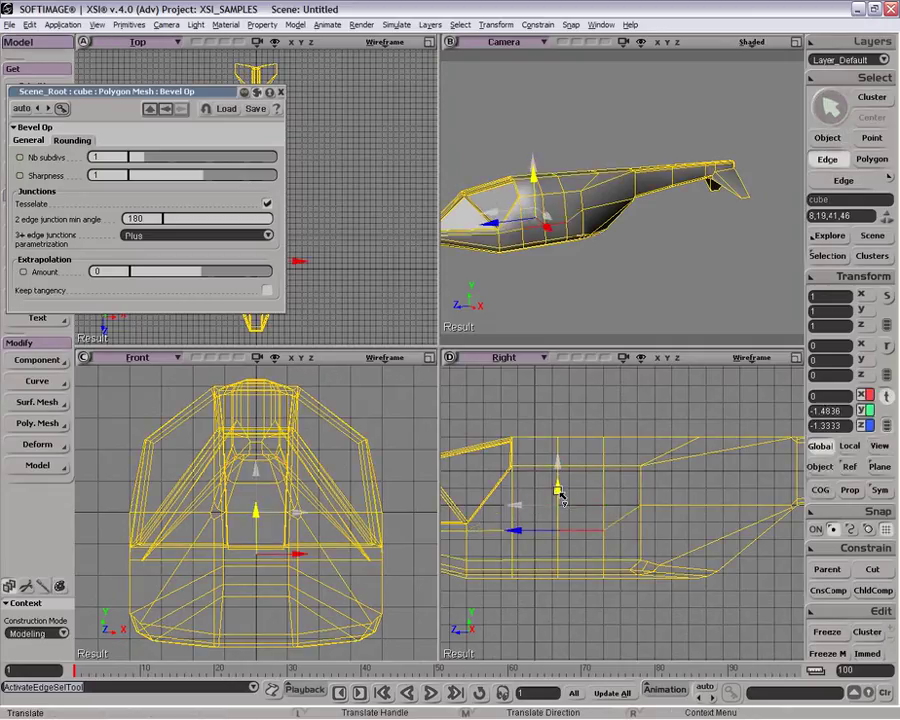
{"action": "left_click_drag", "start_coordinate": [558, 491], "coordinate": [561, 498]}
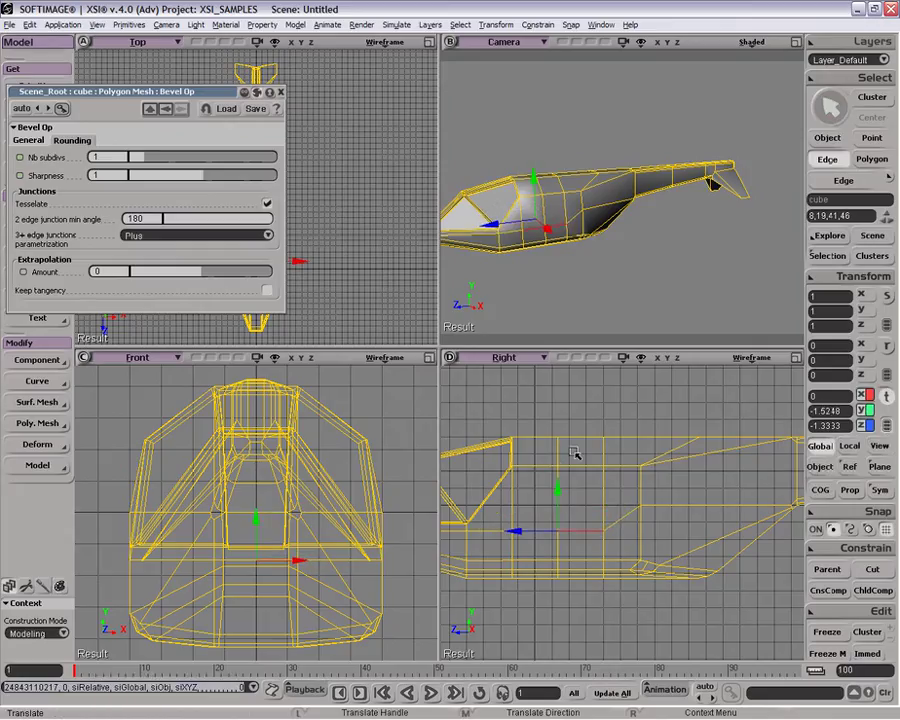
Try to extrude the lowered side edges and scale them outward along X into stub wings
{"action": "key", "text": "e"}
{"action": "left_click", "coordinate": [566, 529], "text": "shift"}
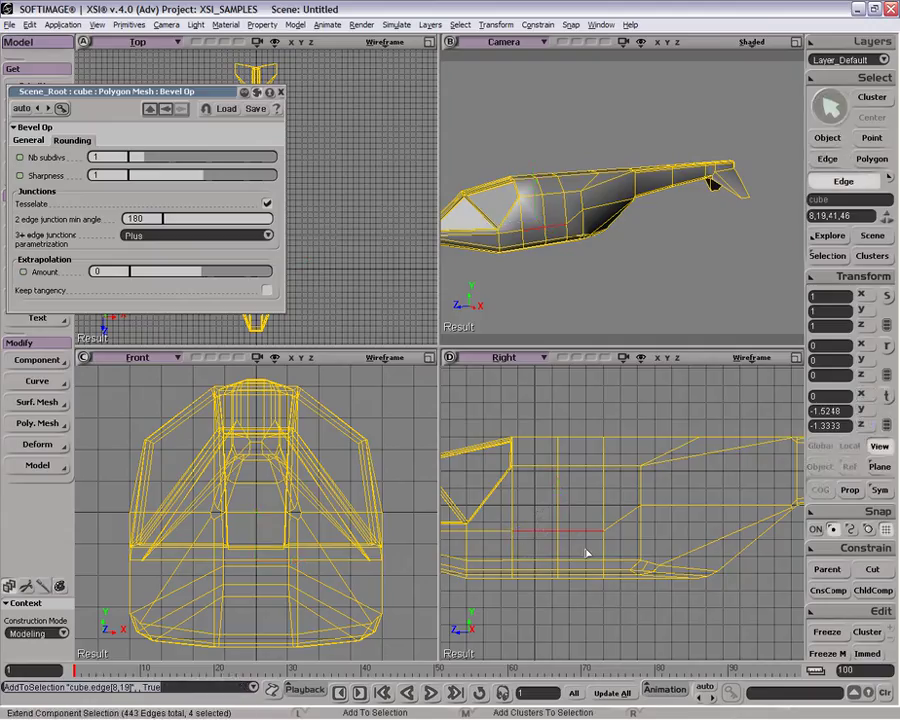
{"action": "key", "text": "v"}
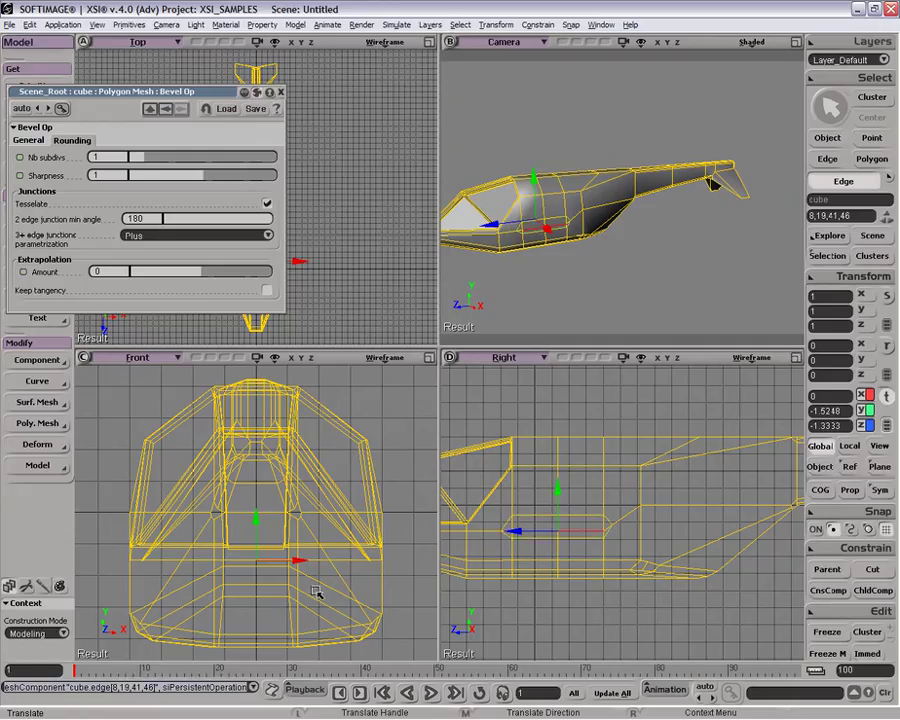
{"action": "key", "text": "x"}
{"action": "left_click_drag", "start_coordinate": [300, 567], "coordinate": [356, 565]}
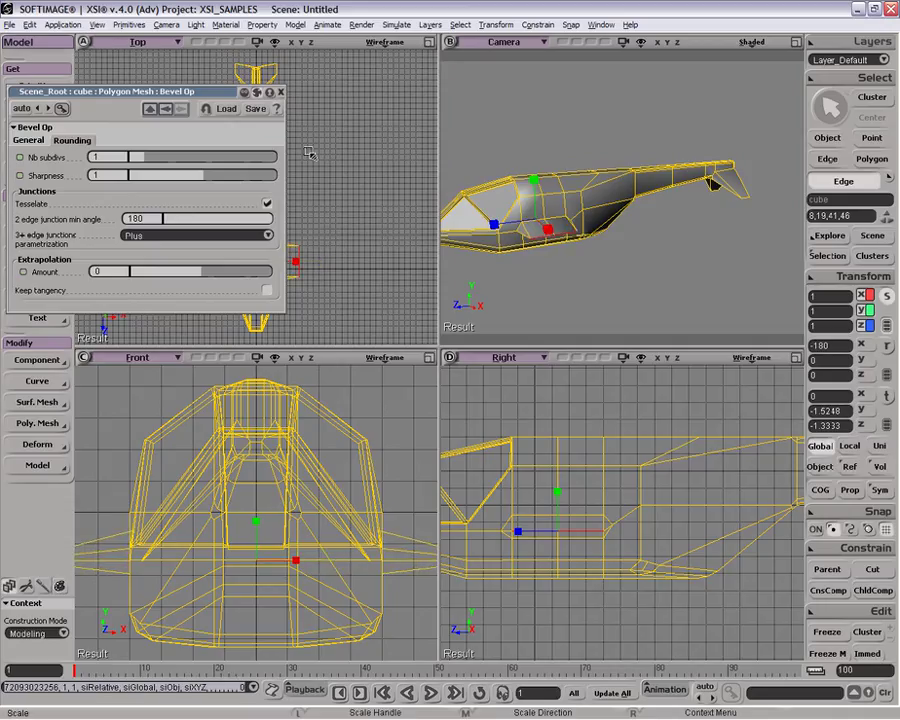
{"action": "left_click", "coordinate": [281, 92]}
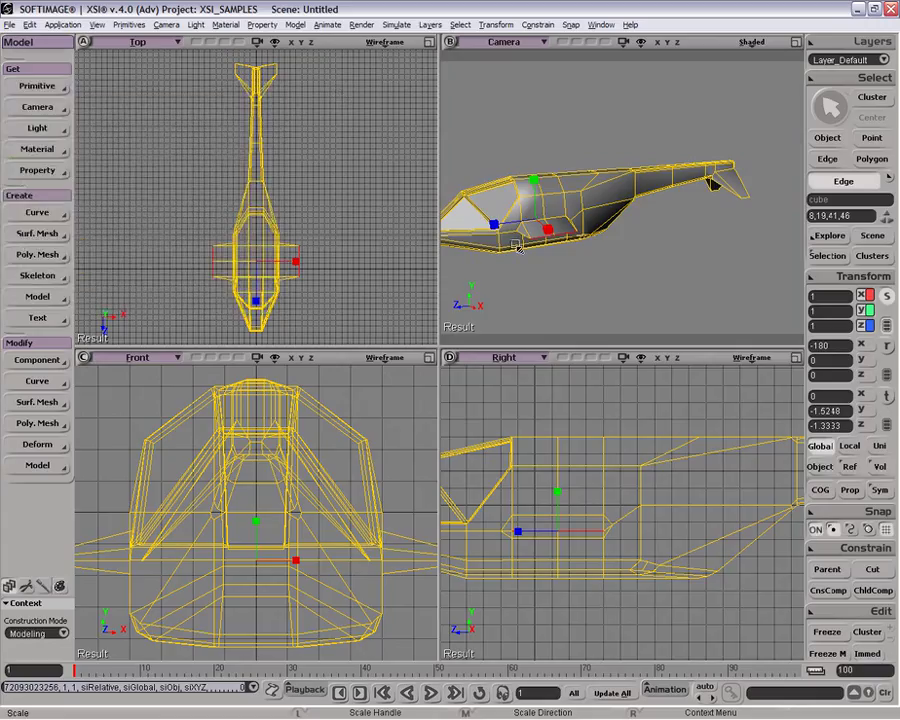
{"action": "key", "text": "ctrl+z"}
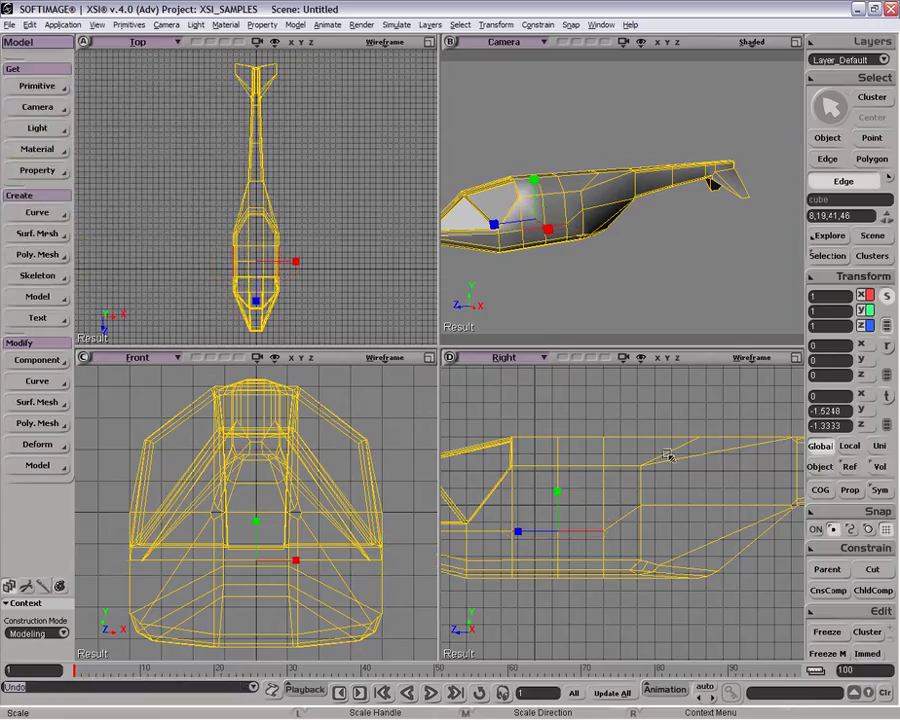
Extrude the four side edges outward into stub wings with length 10, 1 subdivision and a skirting ratio of 0.347
{"action": "key", "text": "alt"}
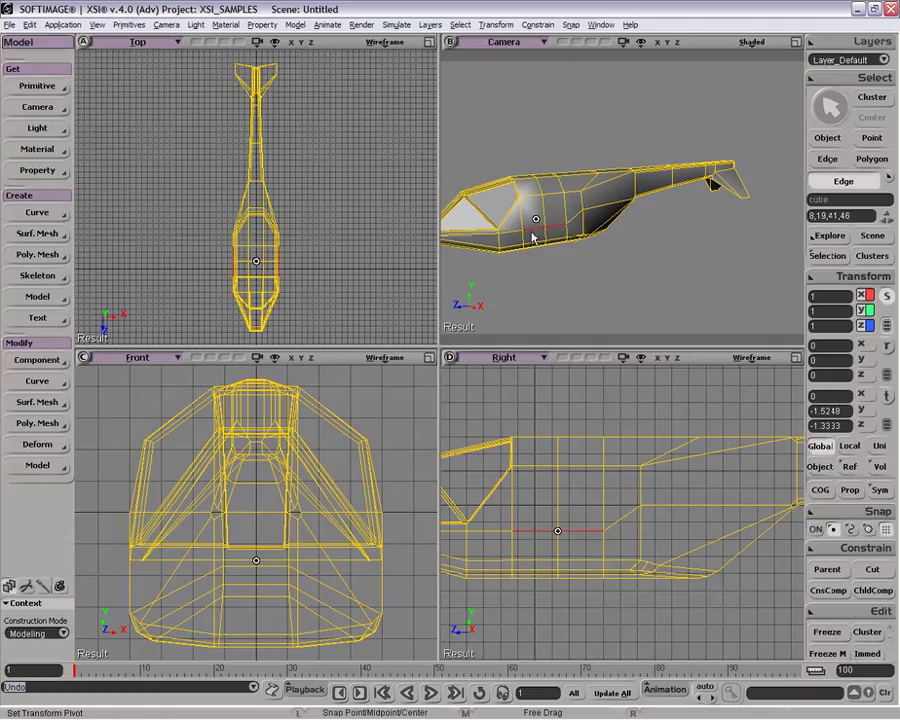
{"action": "right_click", "coordinate": [533, 234]}
{"action": "left_click", "coordinate": [600, 512]}
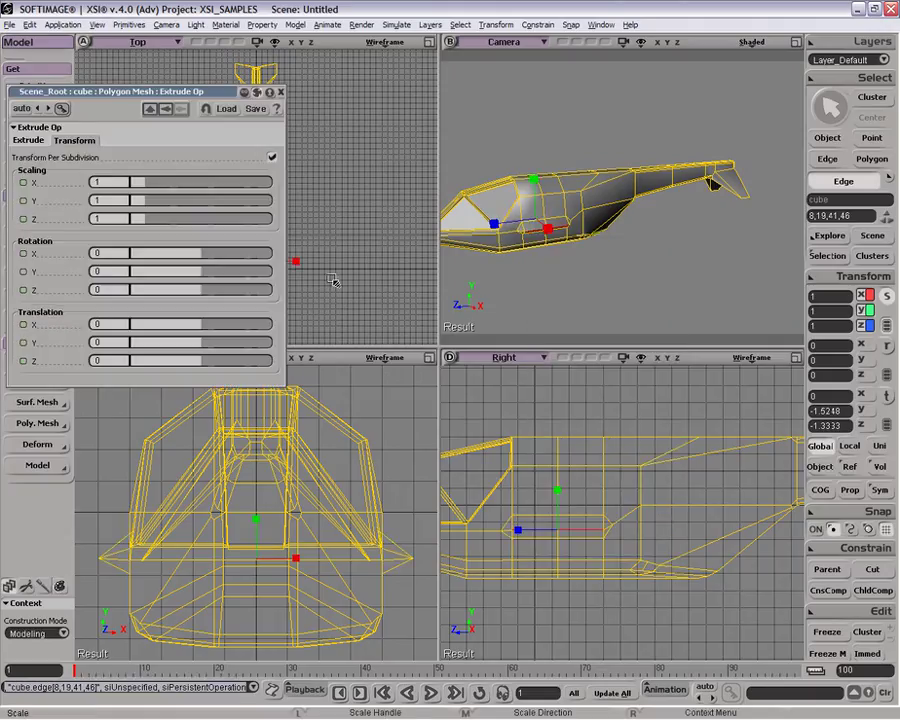
{"action": "left_click", "coordinate": [28, 140]}
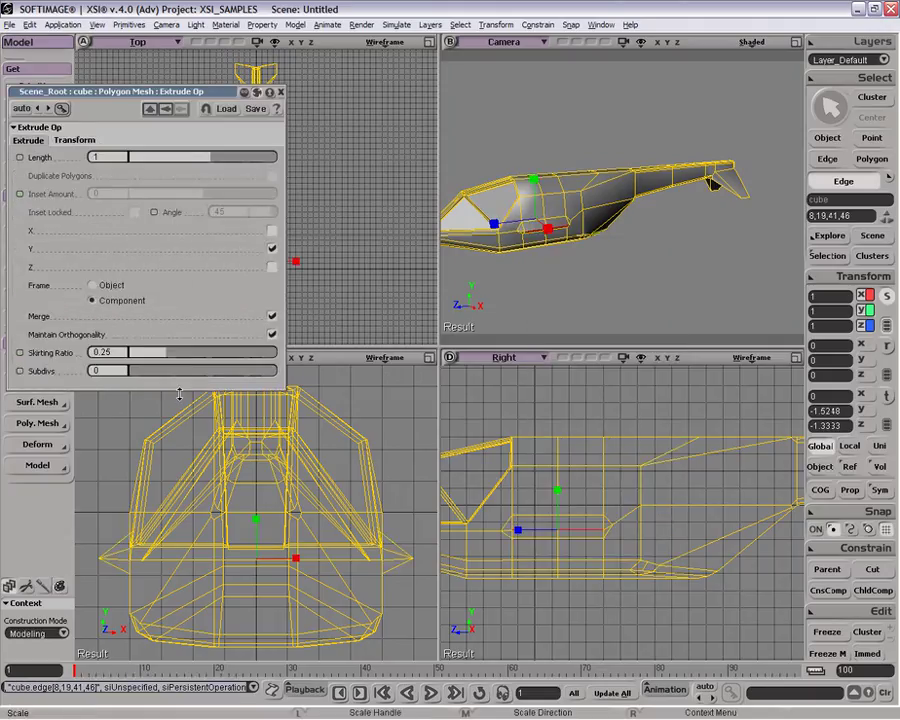
{"action": "left_click_drag", "start_coordinate": [140, 376], "coordinate": [170, 369]}
{"action": "left_click_drag", "start_coordinate": [211, 167], "coordinate": [263, 158]}
{"action": "mouse_move", "coordinate": [173, 352]}
{"action": "left_mouse_down"}
{"action": "mouse_move", "coordinate": [165, 361]}
{"action": "mouse_move", "coordinate": [180, 358]}
{"action": "left_mouse_up"}
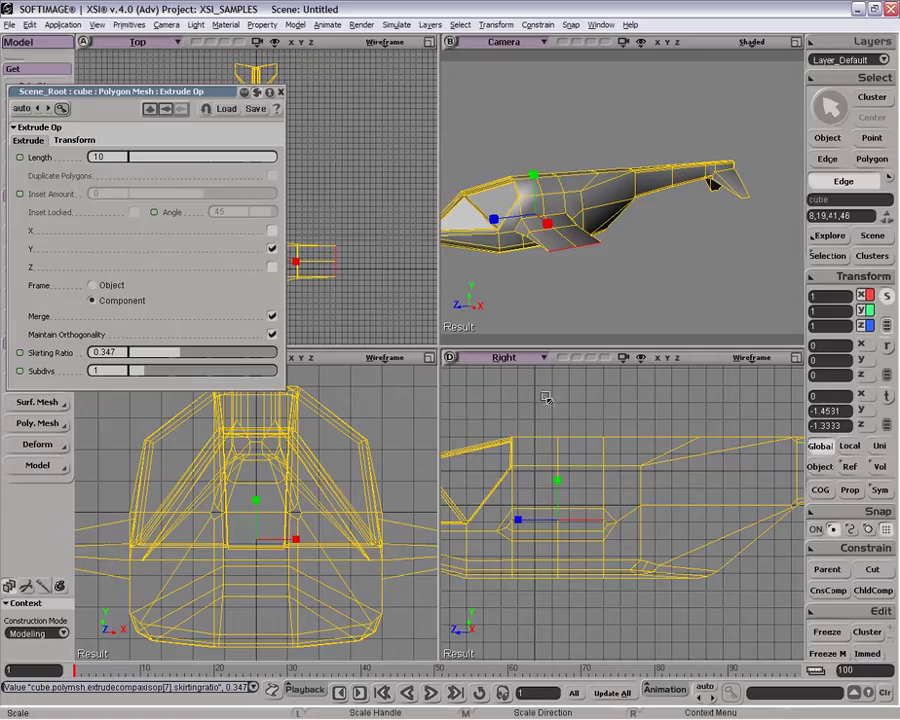
{"action": "left_click", "coordinate": [284, 92]}
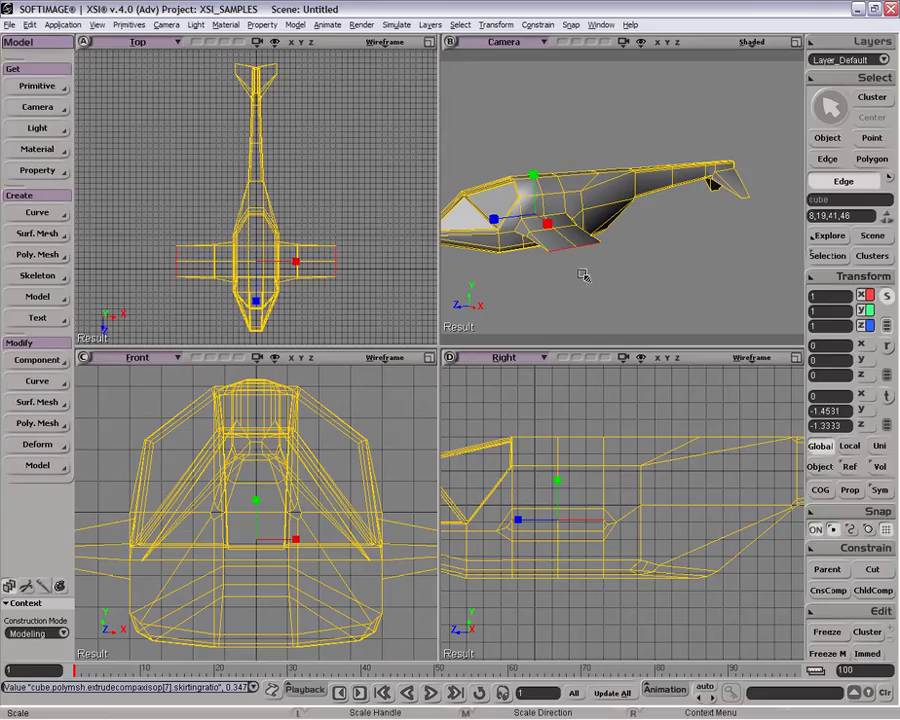
Extrude the outer edges of both wings once more and delete the outermost tip edges
{"action": "key", "text": "ctrl+d"}
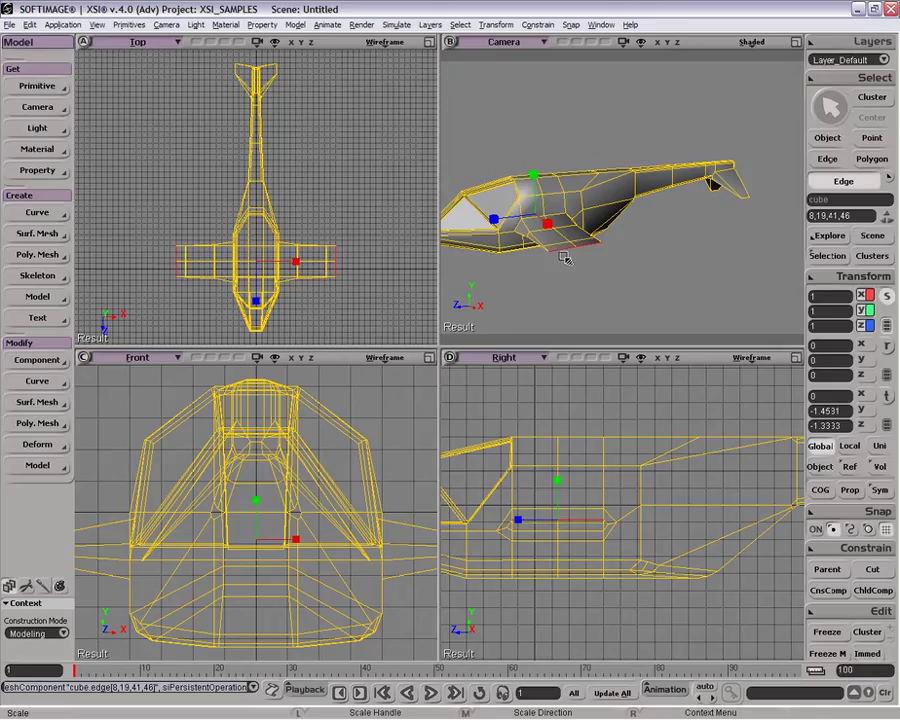
{"action": "key", "text": "v"}
{"action": "key", "text": "Delete"}
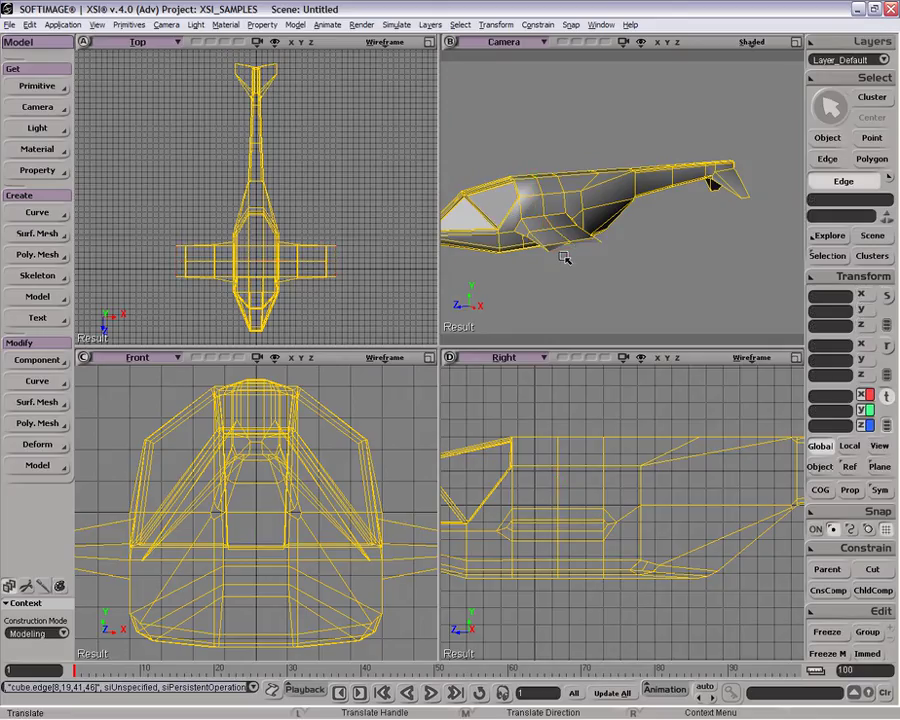
Select the four protruding corner points at the two wing tips and delete them to square off the tips
{"action": "key", "text": "o"}
{"action": "left_click_drag", "start_coordinate": [566, 210], "coordinate": [589, 267]}
{"action": "key", "text": "v"}
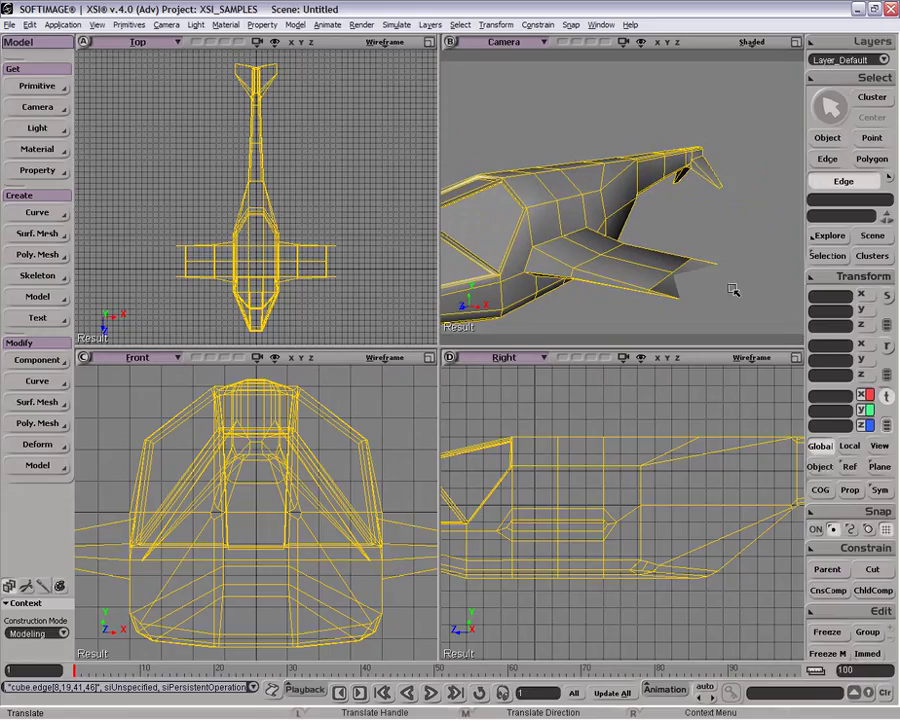
{"action": "key", "text": "t"}
{"action": "left_click", "coordinate": [717, 264]}
{"action": "left_click", "coordinate": [680, 298], "text": "shift"}
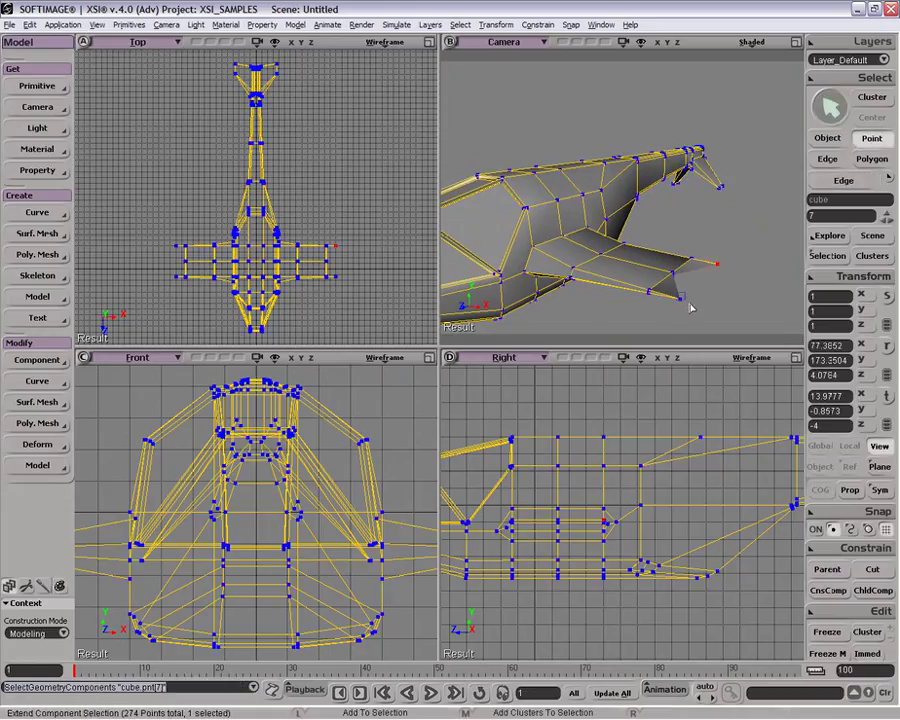
{"action": "left_click_drag", "start_coordinate": [145, 215], "coordinate": [183, 292], "text": "shift"}
{"action": "key", "text": "v"}
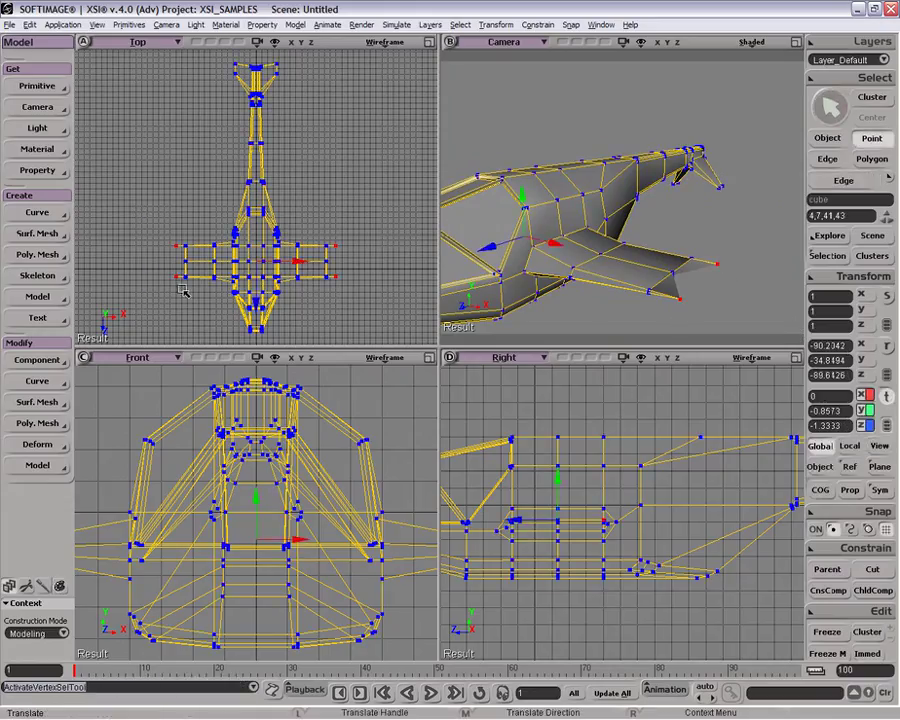
{"action": "key", "text": "t"}
{"action": "key", "text": "Delete"}
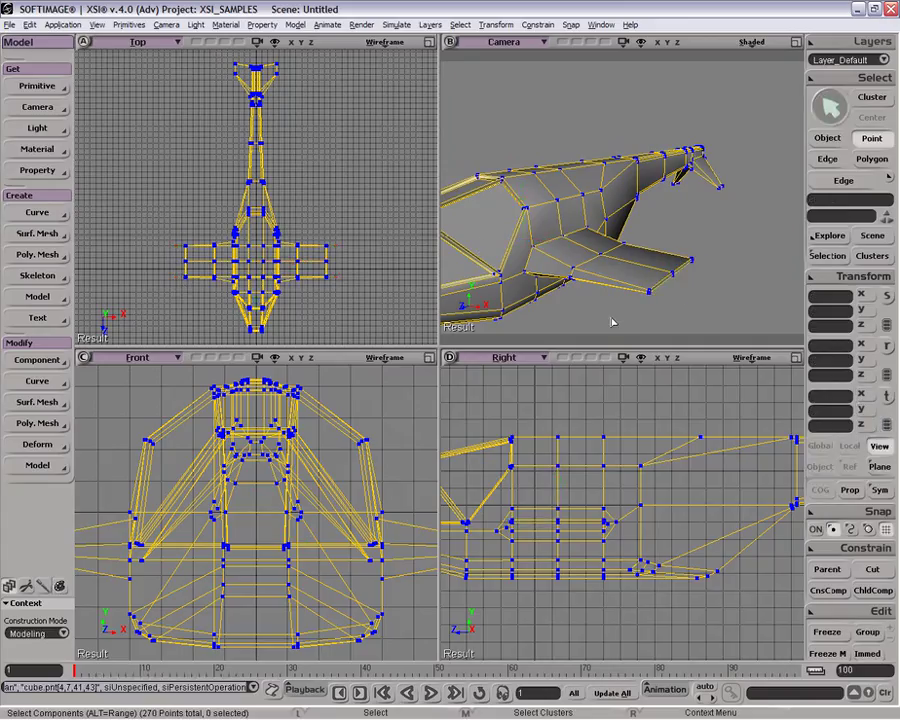
Select the thin end polygon at the tip of each wing
{"action": "key", "text": "o"}
{"action": "mouse_move", "coordinate": [683, 284]}
{"action": "left_mouse_down"}
{"action": "mouse_move", "coordinate": [685, 295]}
{"action": "mouse_move", "coordinate": [669, 255]}
{"action": "mouse_move", "coordinate": [671, 266]}
{"action": "left_mouse_up"}
{"action": "key", "text": "t"}
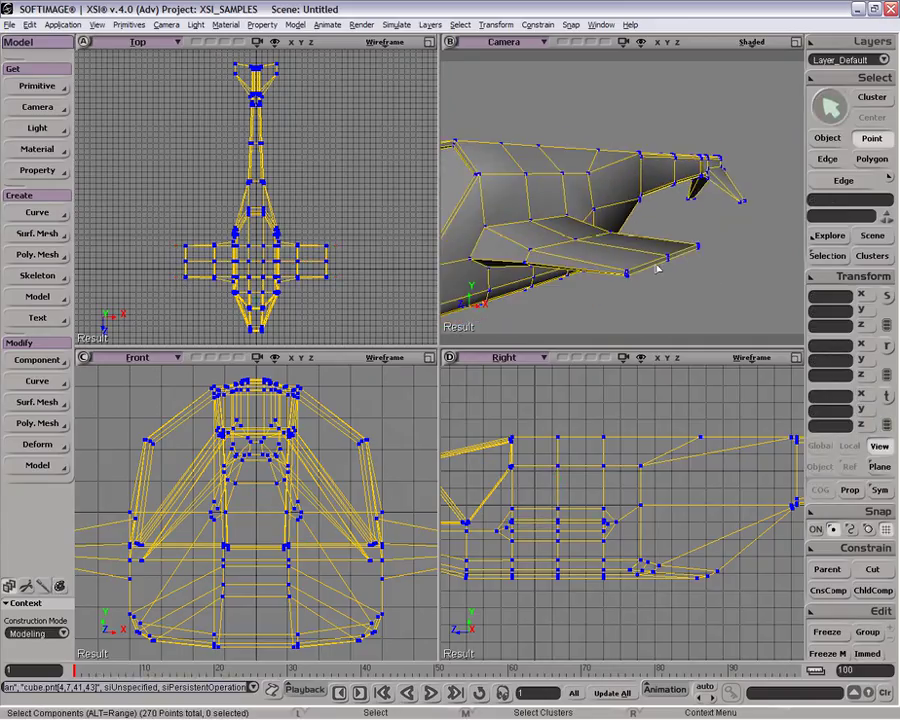
{"action": "key", "text": "y"}
{"action": "left_click", "coordinate": [648, 267]}
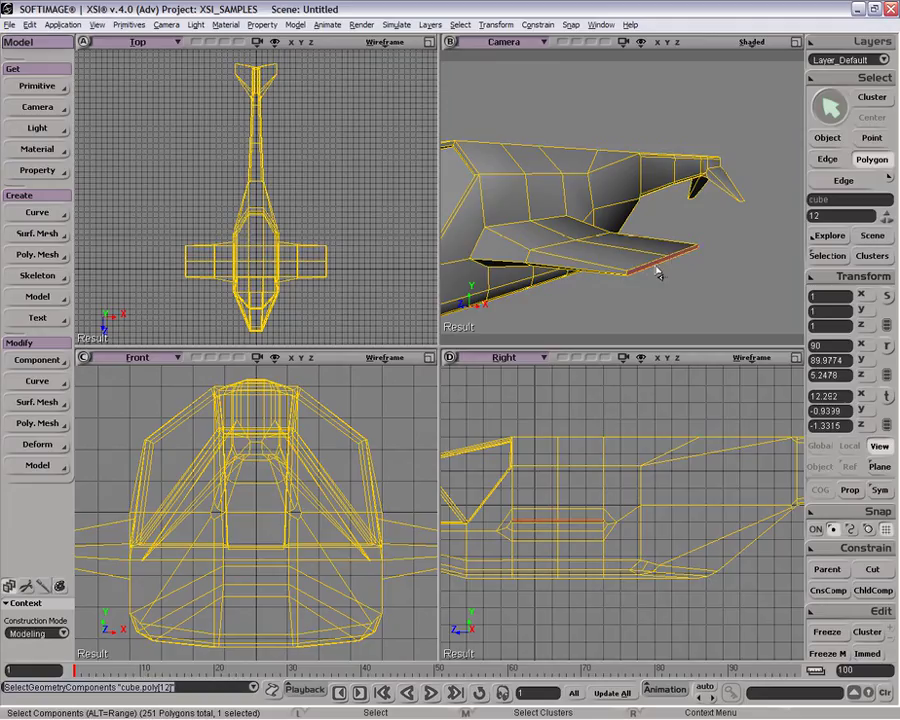
{"action": "key", "text": "o"}
{"action": "left_click_drag", "start_coordinate": [658, 275], "coordinate": [738, 273]}
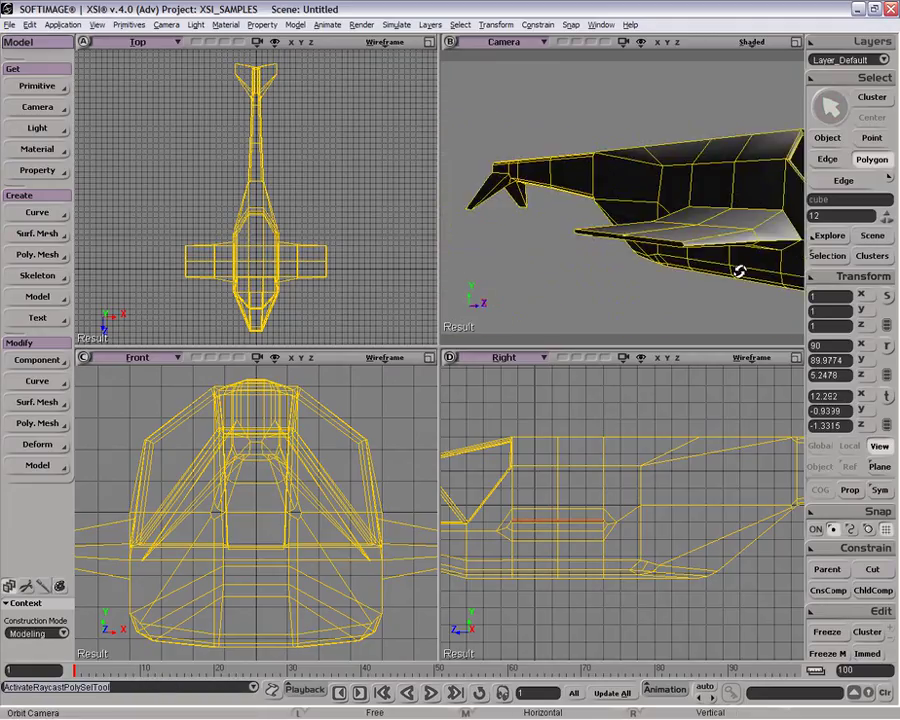
{"action": "left_click", "coordinate": [660, 241], "text": "shift"}
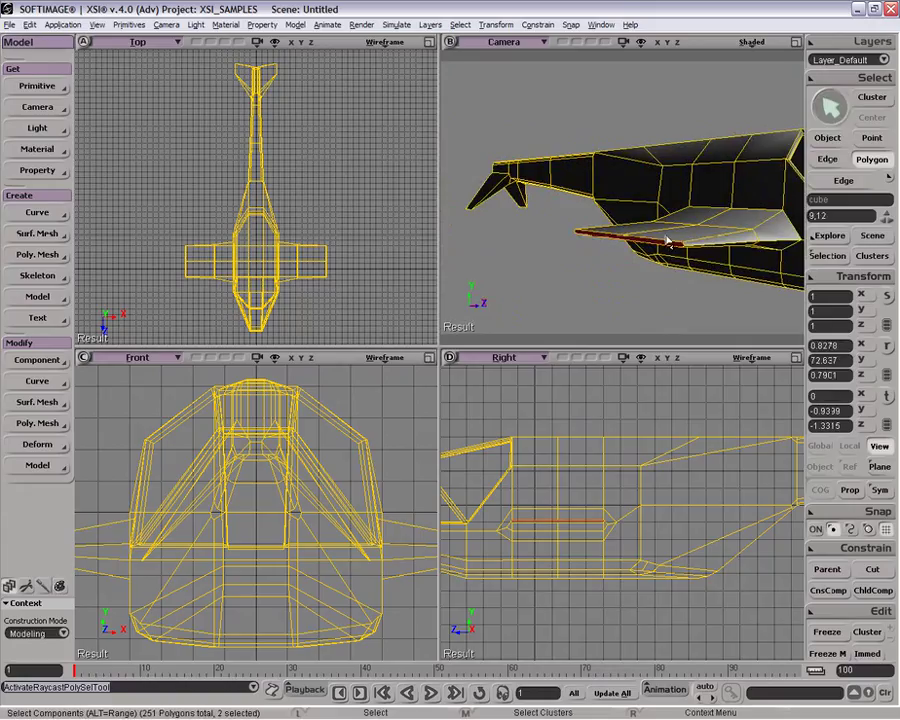
{"action": "key", "text": "x"}
{"action": "left_click_drag", "start_coordinate": [559, 486], "coordinate": [562, 467]}
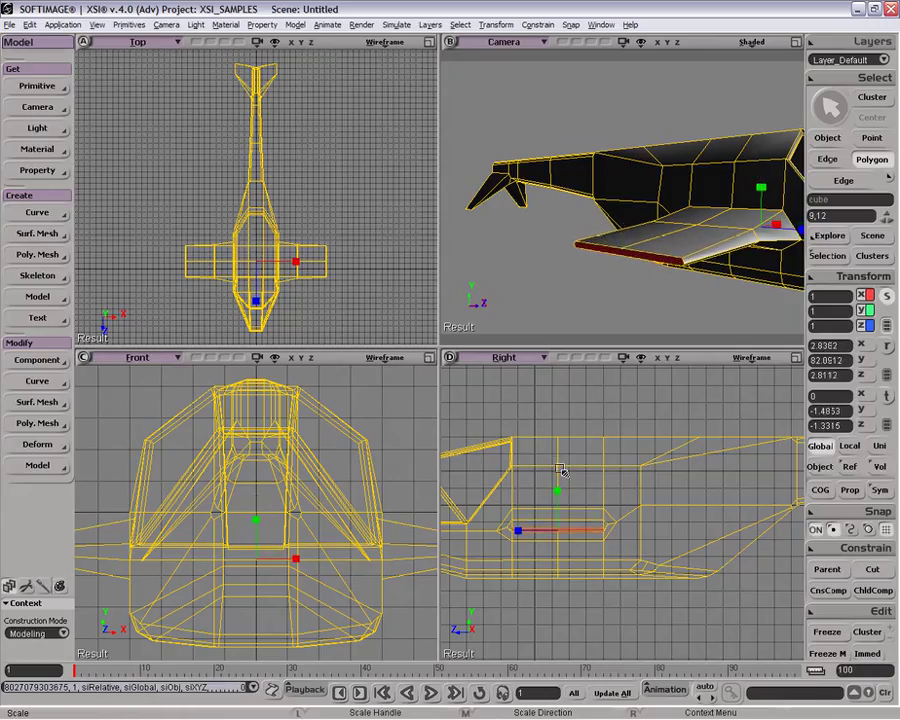
{"action": "key", "text": "ctrl+z"}
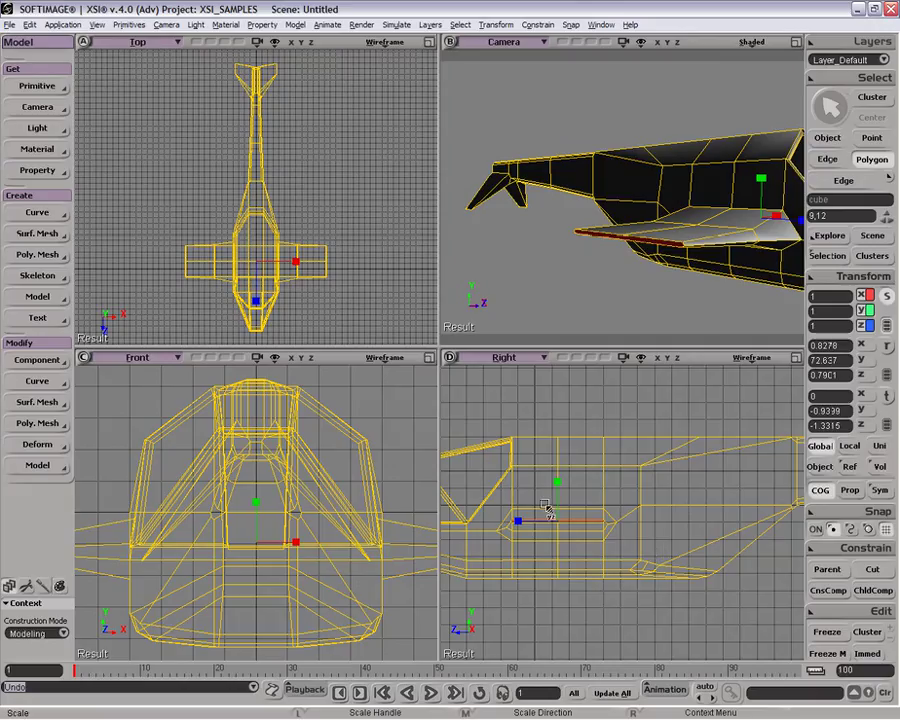
Thicken both wing-tip polygons vertically about their own centre and spread the wings' mid-chord points vertically for a rounded profile
{"action": "left_click_drag", "start_coordinate": [558, 482], "coordinate": [556, 447]}
{"action": "key", "text": "z"}
{"action": "middle_click_drag", "start_coordinate": [568, 558], "coordinate": [522, 529]}
{"action": "left_click_drag", "start_coordinate": [522, 529], "coordinate": [556, 579]}
{"action": "key", "text": "t"}
{"action": "left_click_drag", "start_coordinate": [538, 496], "coordinate": [540, 478]}
Deselect the mesh and examine the shaded stub wings and their blend into the fuselage
{"action": "key", "text": "space"}
{"action": "key", "text": "o"}
{"action": "left_click_drag", "start_coordinate": [628, 270], "coordinate": [571, 236]}
{"action": "left_click", "coordinate": [587, 137]}
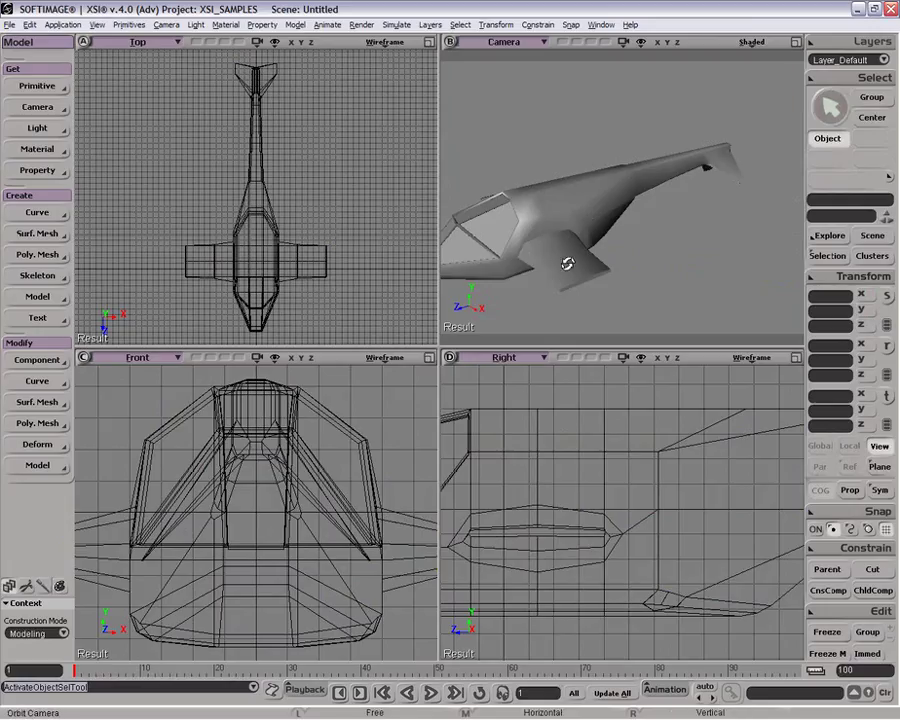
{"action": "key", "text": "p"}
{"action": "left_click_drag", "start_coordinate": [614, 244], "coordinate": [607, 245]}
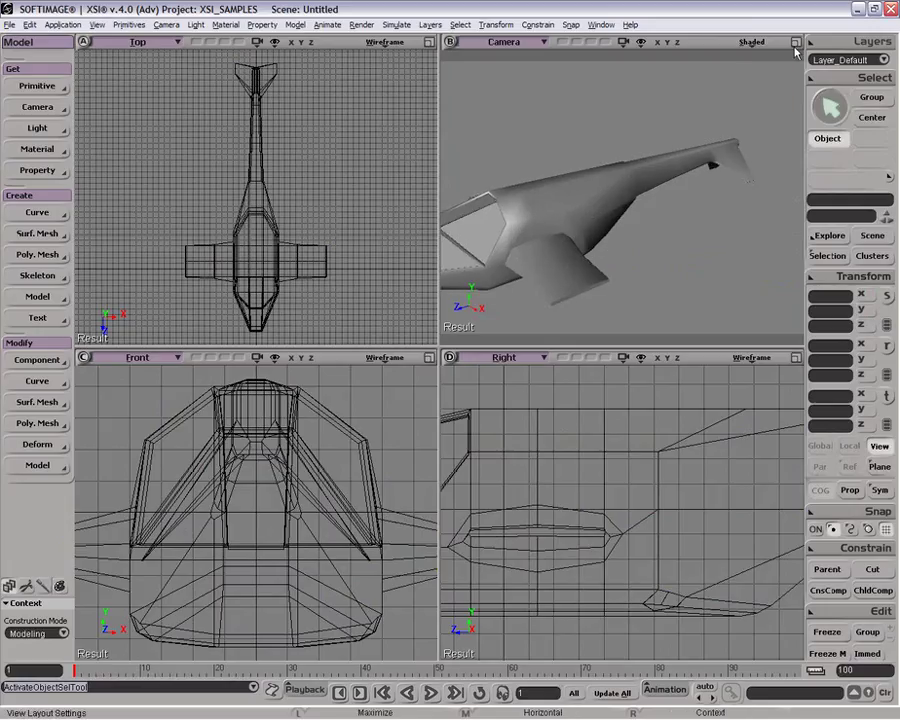
Select the cube mesh in the enlarged Camera view and pick the upper and front edges where the near stub wing meets the fuselage
{"action": "left_click", "coordinate": [795, 42]}
{"action": "left_click", "coordinate": [423, 352]}
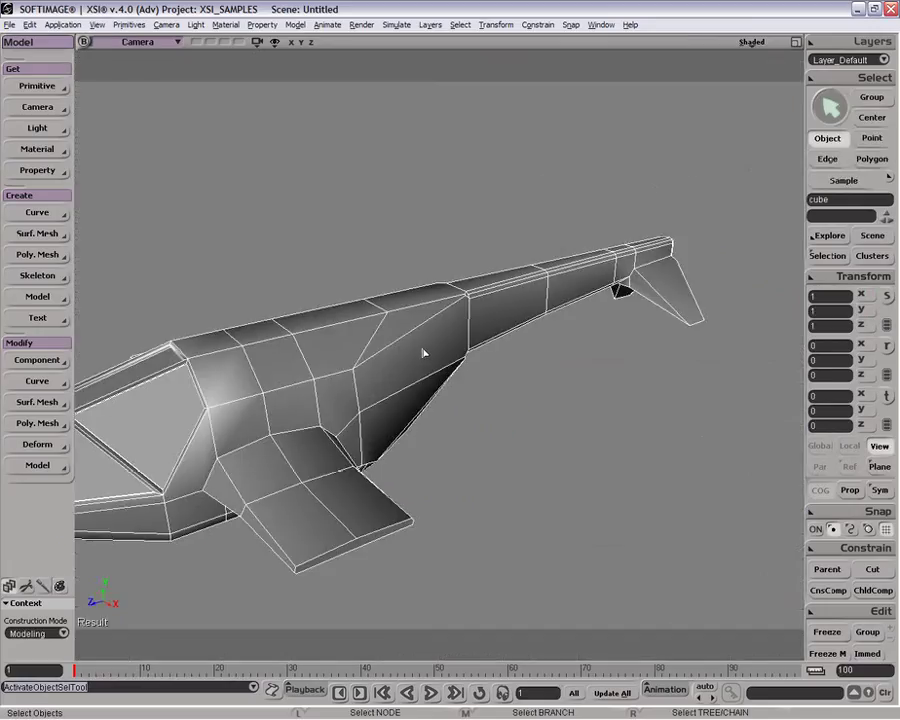
{"action": "key", "text": "f"}
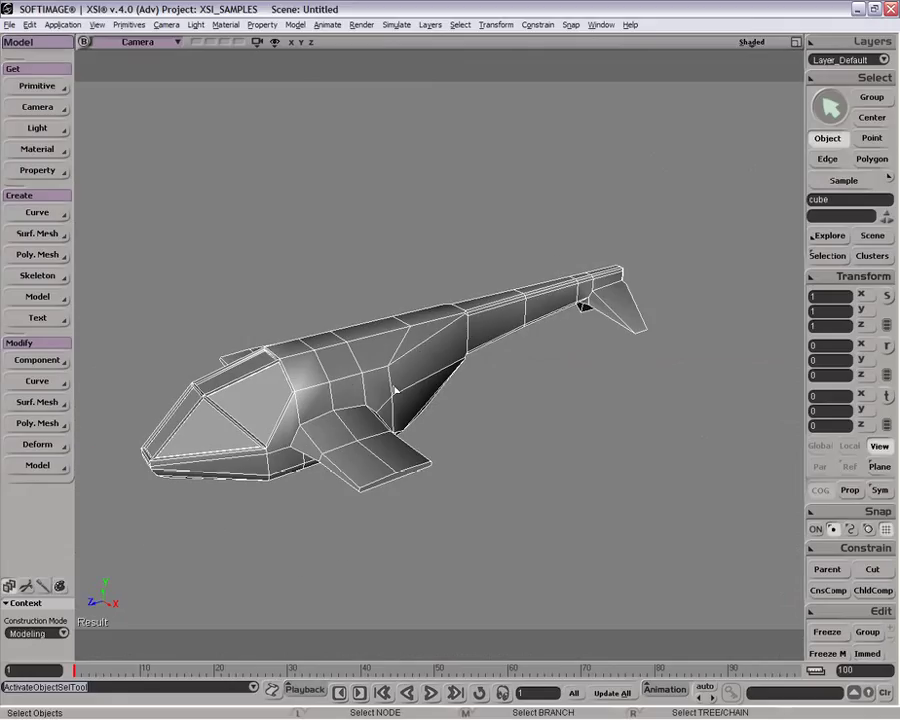
{"action": "key", "text": "o"}
{"action": "left_click_drag", "start_coordinate": [396, 376], "coordinate": [322, 432]}
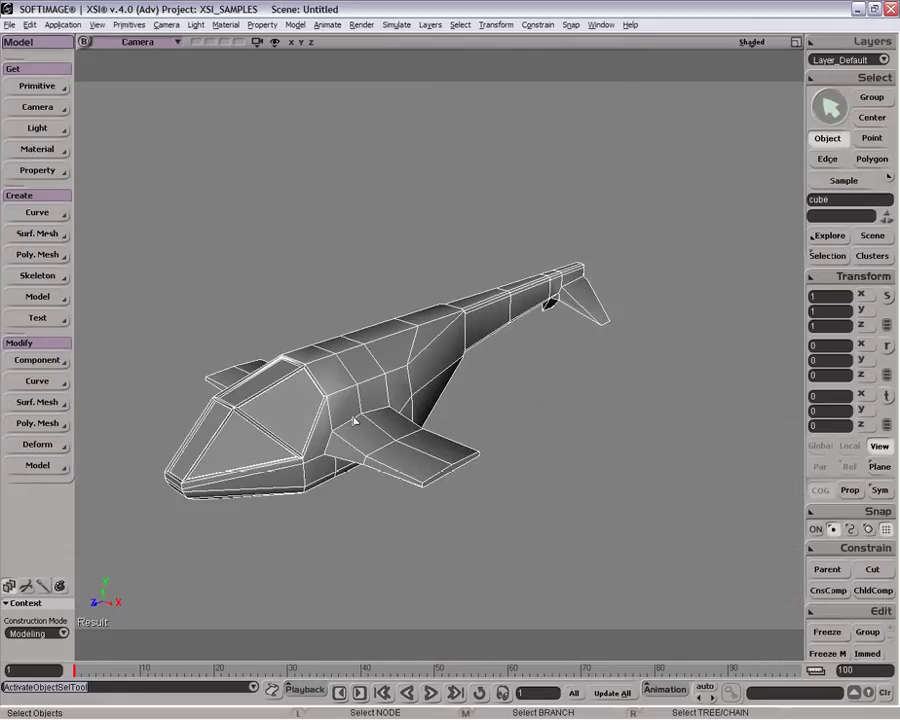
{"action": "key", "text": "e"}
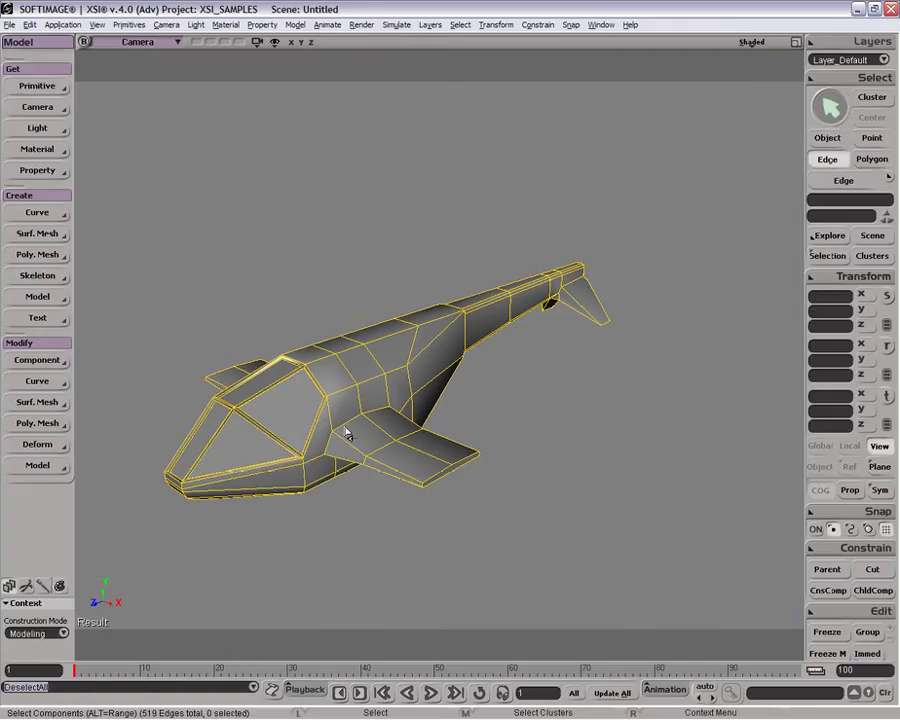
{"action": "left_click", "coordinate": [352, 429]}
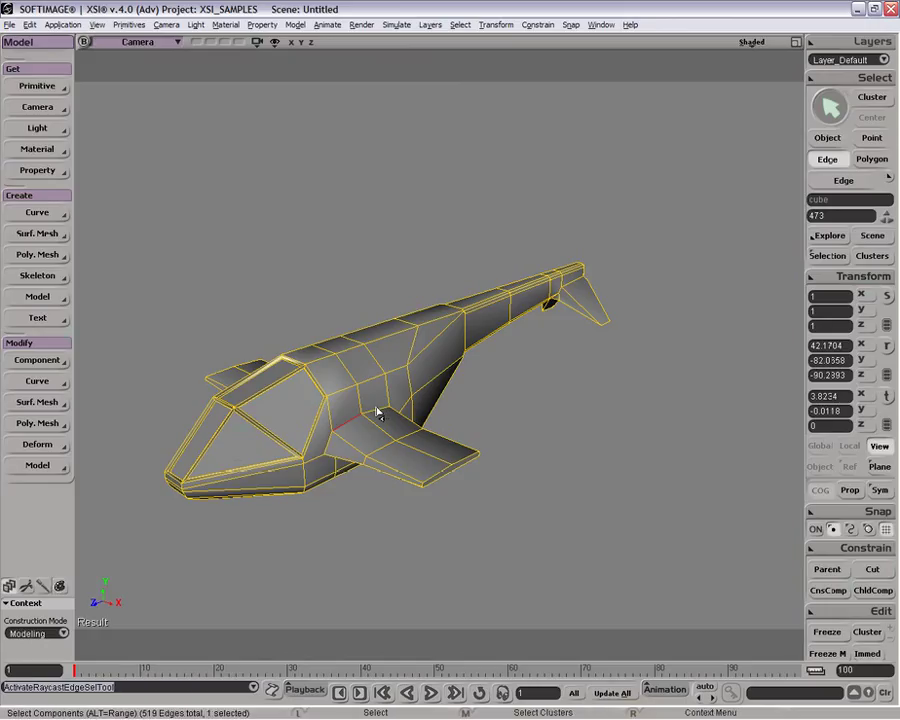
{"action": "key", "text": "e"}
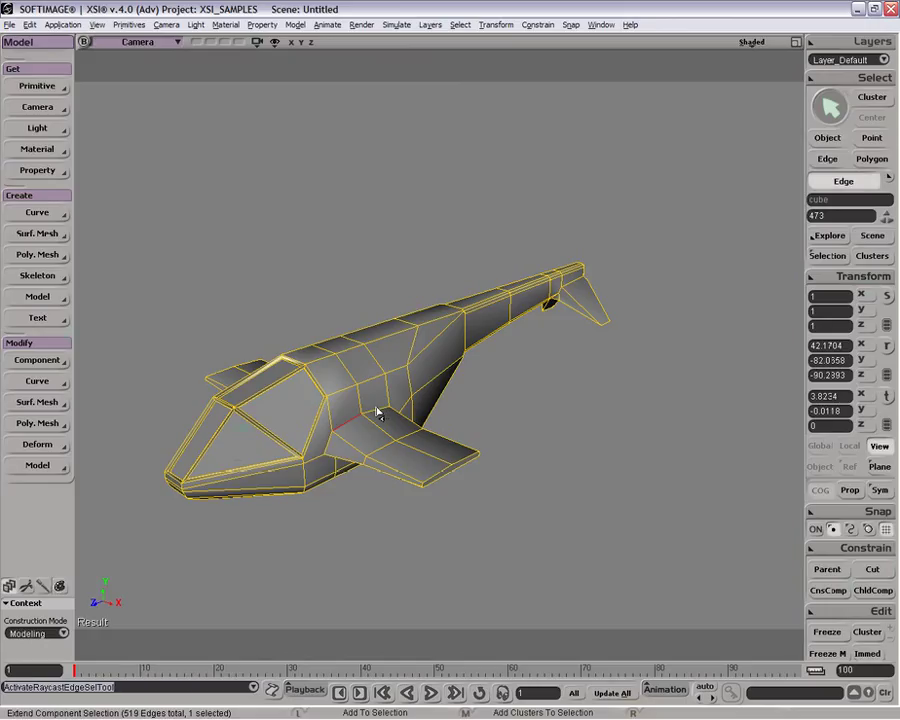
{"action": "left_click", "coordinate": [382, 414], "text": "shift"}
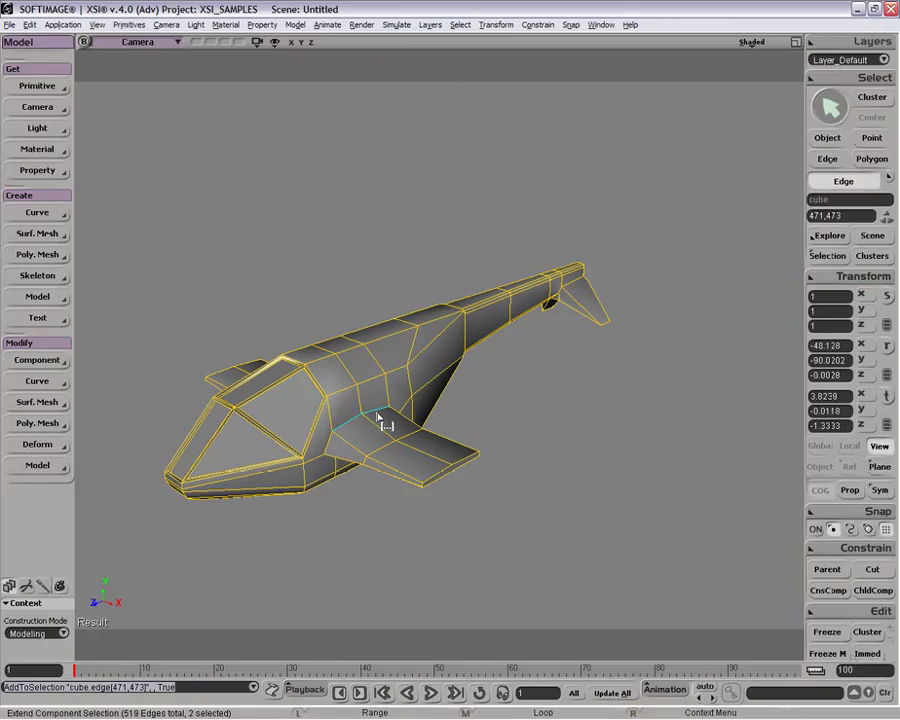
{"action": "left_click", "coordinate": [331, 441], "text": "shift"}
Add the underside edges of the near wing's root to the edge selection
{"action": "key", "text": "e"}
{"action": "key", "text": "o"}
{"action": "left_click_drag", "start_coordinate": [352, 435], "coordinate": [352, 368]}
{"action": "left_click", "coordinate": [337, 354], "text": "shift"}
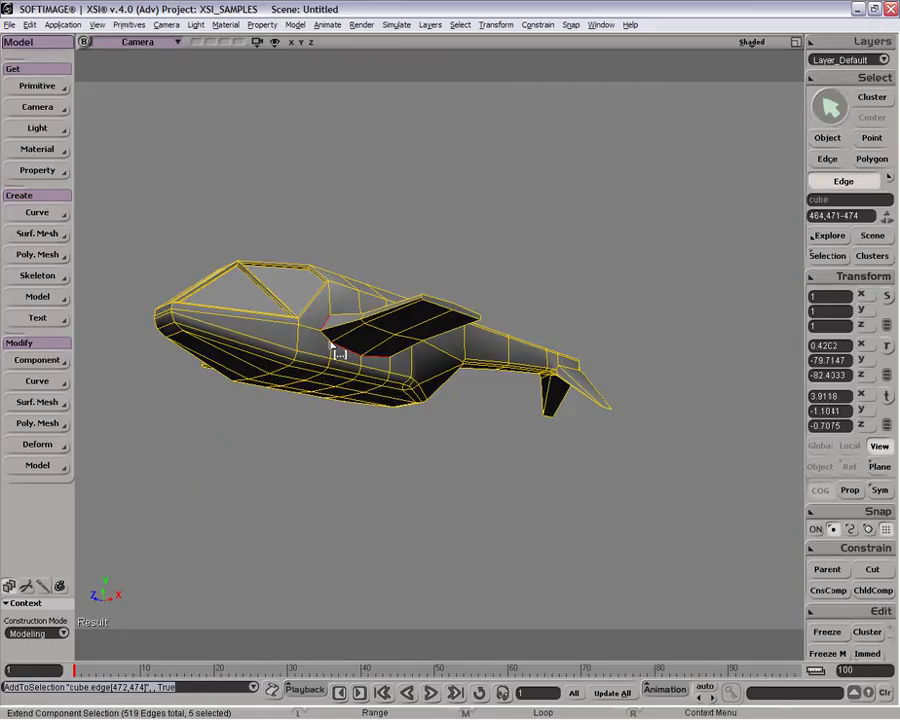
{"action": "left_click", "coordinate": [345, 360], "text": "shift"}
Add the rear edges of the near wing's root to complete the selected loop around the fuselage joint
{"action": "key", "text": "e"}
{"action": "key", "text": "o"}
{"action": "left_click_drag", "start_coordinate": [365, 375], "coordinate": [297, 406]}
{"action": "left_click", "coordinate": [337, 369], "text": "alt"}
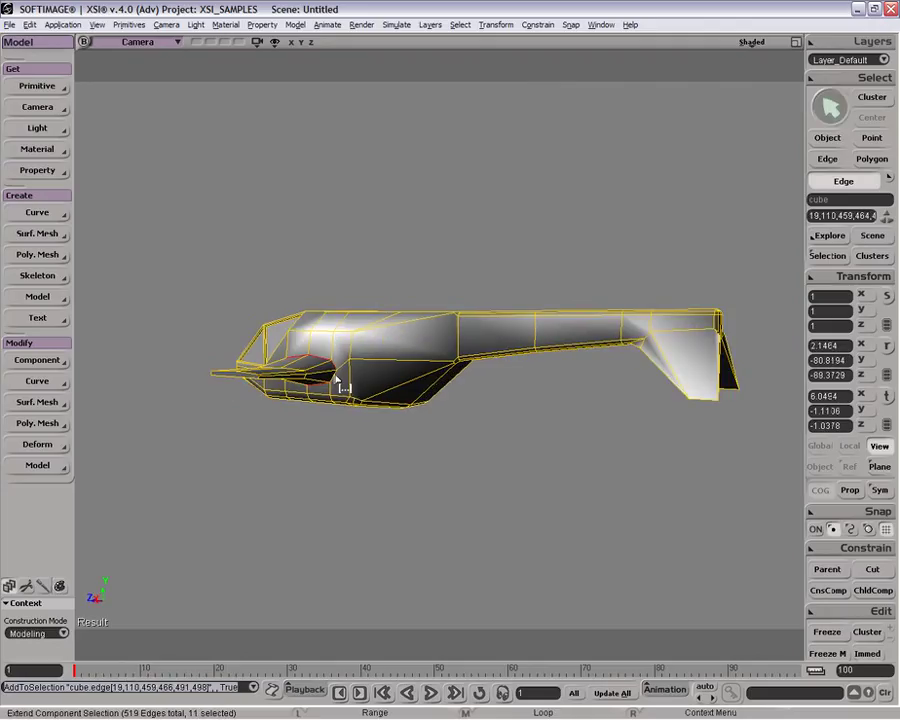
{"action": "left_click", "coordinate": [333, 383], "text": "alt"}
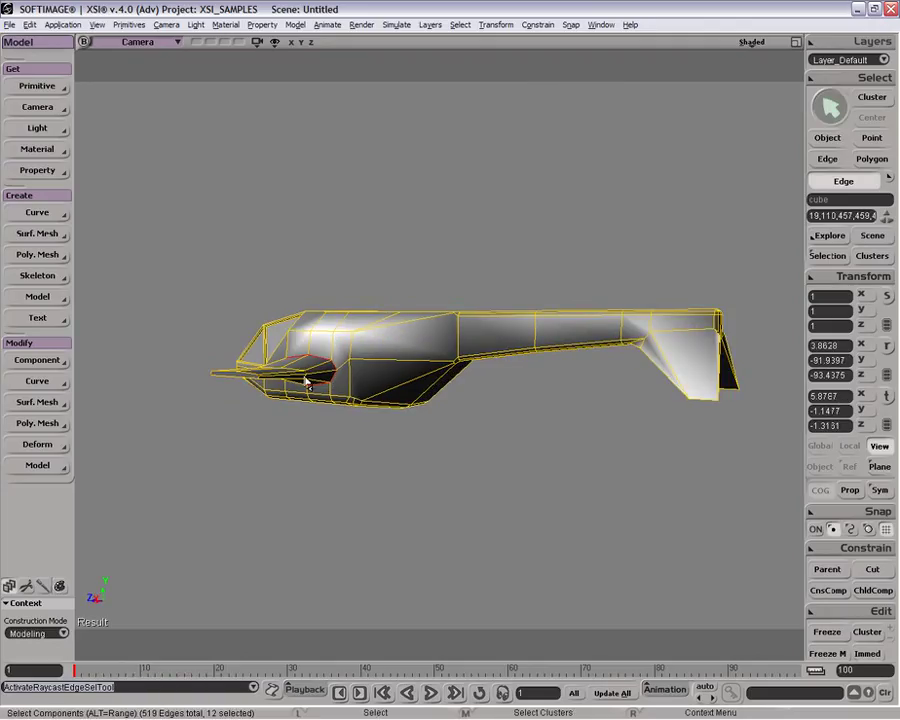
{"action": "key", "text": "o"}
{"action": "mouse_move", "coordinate": [323, 362]}
{"action": "left_mouse_down"}
{"action": "mouse_move", "coordinate": [337, 375]}
{"action": "mouse_move", "coordinate": [315, 377]}
{"action": "mouse_move", "coordinate": [328, 372]}
{"action": "left_mouse_up"}
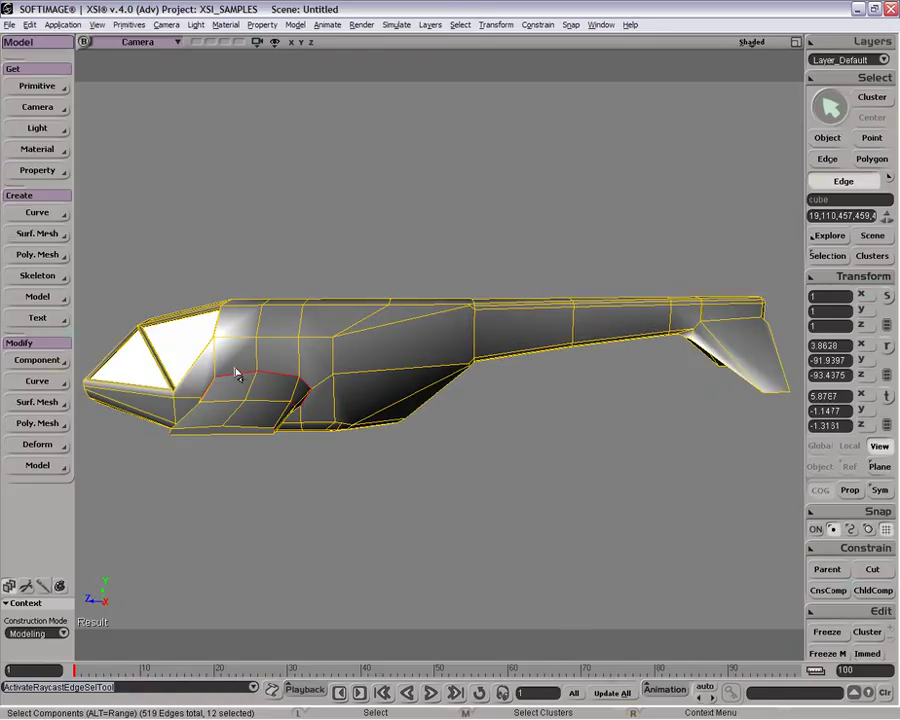